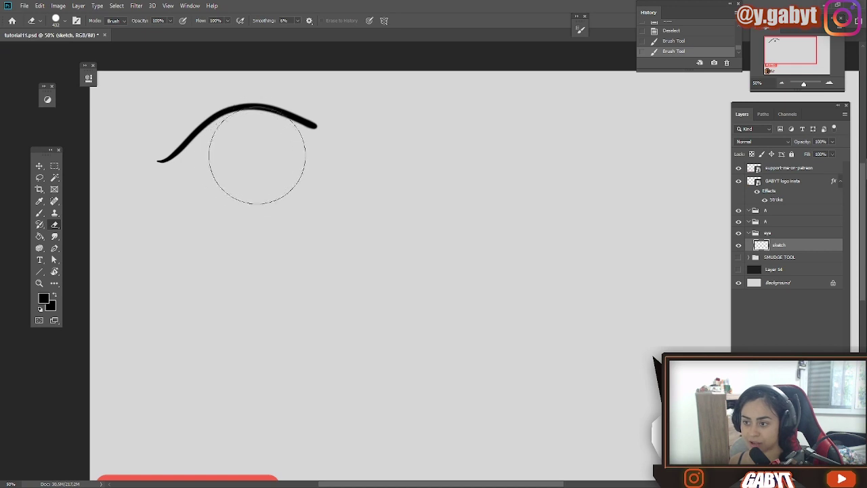
Erase the existing eyelid stroke and the test pupil dot to clear the sketch layer for a new eye
{"action": "key", "text": "b"}
{"action": "left_click_drag", "start_coordinate": [271, 136], "coordinate": [273, 130]}
{"action": "key", "text": "e"}
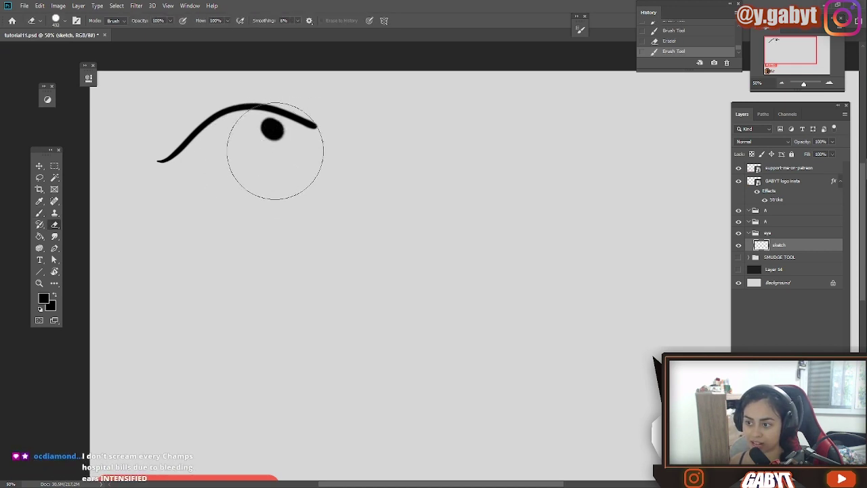
{"action": "left_click", "coordinate": [275, 151]}
{"action": "key", "text": "b"}
{"action": "mouse_move", "coordinate": [222, 150]}
{"action": "left_mouse_down"}
{"action": "mouse_move", "coordinate": [158, 168]}
{"action": "mouse_move", "coordinate": [287, 88]}
{"action": "left_mouse_up"}
{"action": "key", "text": "e"}
{"action": "key", "text": "b"}
{"action": "left_click_drag", "start_coordinate": [490, 173], "coordinate": [372, 166]}
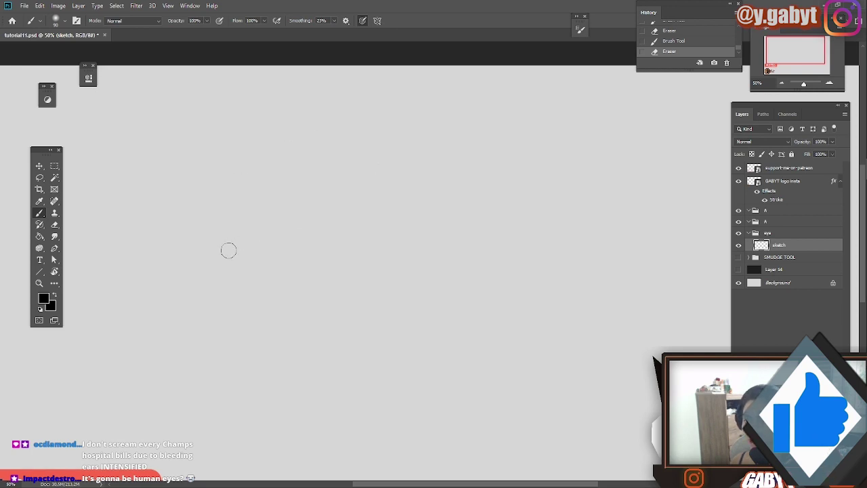
{"action": "mouse_move", "coordinate": [240, 244]}
{"action": "left_mouse_down"}
{"action": "mouse_move", "coordinate": [291, 217]}
{"action": "mouse_move", "coordinate": [429, 195]}
{"action": "left_mouse_up"}
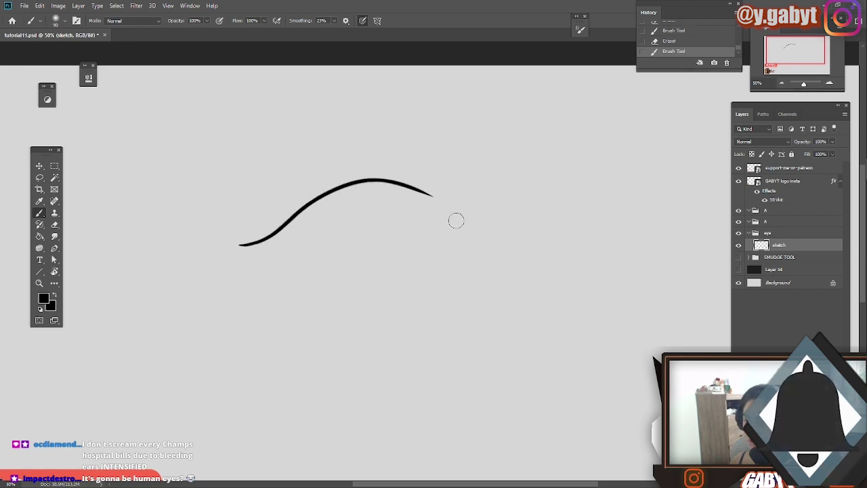
{"action": "key", "text": "ctrl+z"}
{"action": "mouse_move", "coordinate": [235, 244]}
{"action": "left_mouse_down"}
{"action": "mouse_move", "coordinate": [382, 180]}
{"action": "mouse_move", "coordinate": [455, 224]}
{"action": "mouse_move", "coordinate": [290, 225]}
{"action": "mouse_move", "coordinate": [280, 241]}
{"action": "left_mouse_up"}
{"action": "key", "text": "ctrl+z"}
{"action": "key", "text": "ctrl+z"}
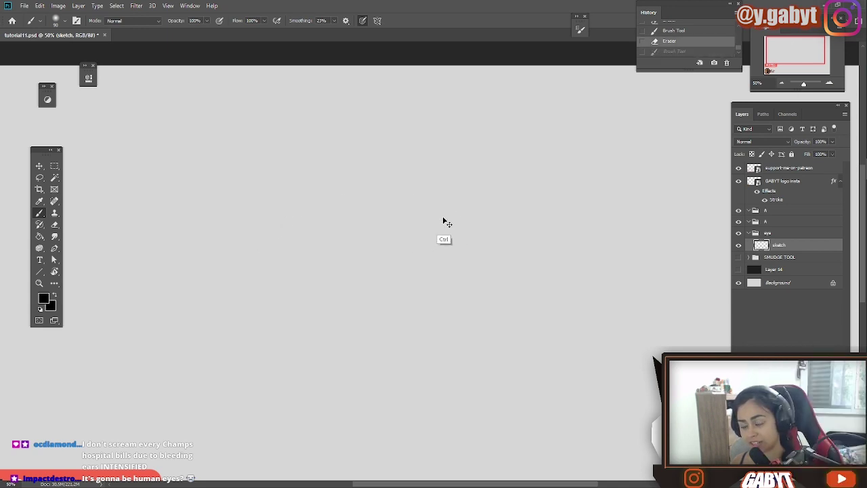
{"action": "mouse_move", "coordinate": [451, 216]}
{"action": "left_mouse_down"}
{"action": "mouse_move", "coordinate": [394, 207]}
{"action": "mouse_move", "coordinate": [290, 233]}
{"action": "left_mouse_up"}
{"action": "key", "text": "ctrl+z"}
{"action": "mouse_move", "coordinate": [449, 222]}
{"action": "left_mouse_down"}
{"action": "mouse_move", "coordinate": [425, 205]}
{"action": "mouse_move", "coordinate": [366, 198]}
{"action": "mouse_move", "coordinate": [270, 234]}
{"action": "mouse_move", "coordinate": [426, 220]}
{"action": "left_mouse_up"}
{"action": "key", "text": "ctrl+z"}
Paint a thick, tapered black arc as the upper eyelid line on the sketch layer
{"action": "scroll", "coordinate": [332, 244], "scroll_direction": "up", "scroll_amount": 8}
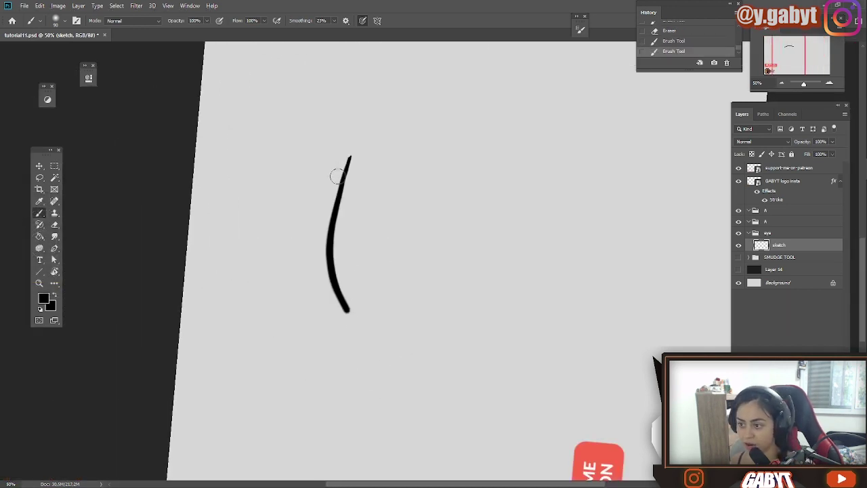
{"action": "left_click_drag", "start_coordinate": [355, 149], "coordinate": [328, 286]}
{"action": "key", "text": "ctrl+z"}
{"action": "key", "text": "ctrl+z"}
{"action": "mouse_move", "coordinate": [353, 152]}
{"action": "left_mouse_down"}
{"action": "mouse_move", "coordinate": [331, 213]}
{"action": "mouse_move", "coordinate": [339, 306]}
{"action": "mouse_move", "coordinate": [263, 361]}
{"action": "left_mouse_up"}
{"action": "key", "text": "Escape"}
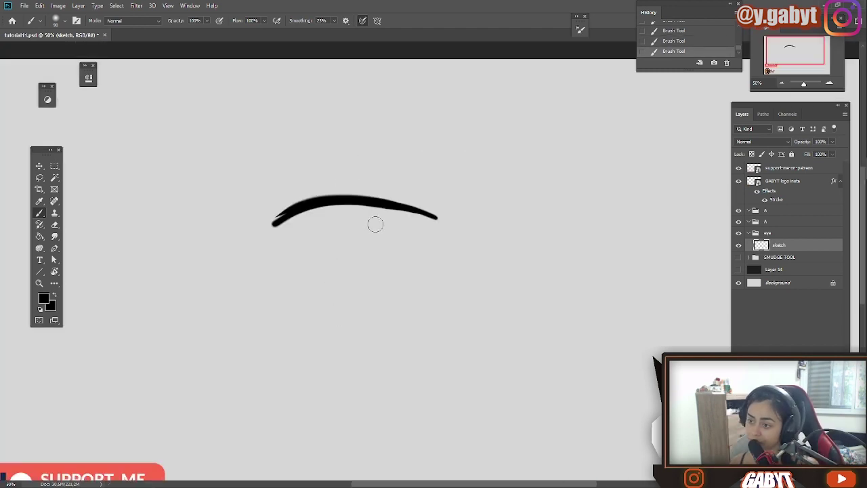
Paint a solid black pupil dot just below the outer half of the upper eyelid line
{"action": "left_click", "coordinate": [374, 227]}
{"action": "key", "text": "ctrl+z"}
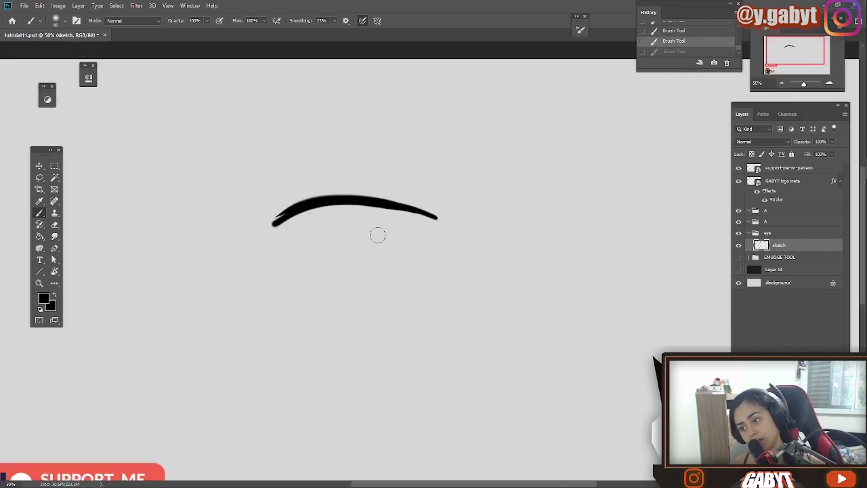
{"action": "left_click", "coordinate": [378, 233]}
{"action": "key", "text": "ctrl+z"}
{"action": "left_click", "coordinate": [380, 230]}
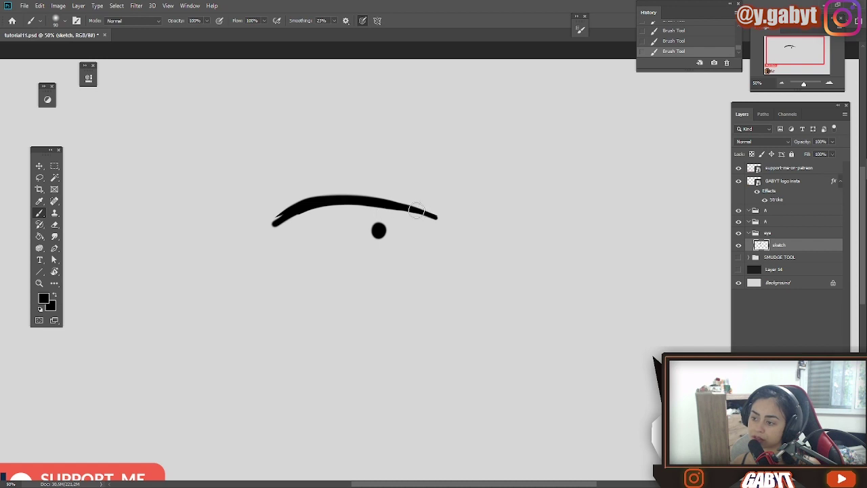
Thicken the crest of the upper eyelid line with another brush stroke
{"action": "left_click_drag", "start_coordinate": [417, 210], "coordinate": [324, 196]}
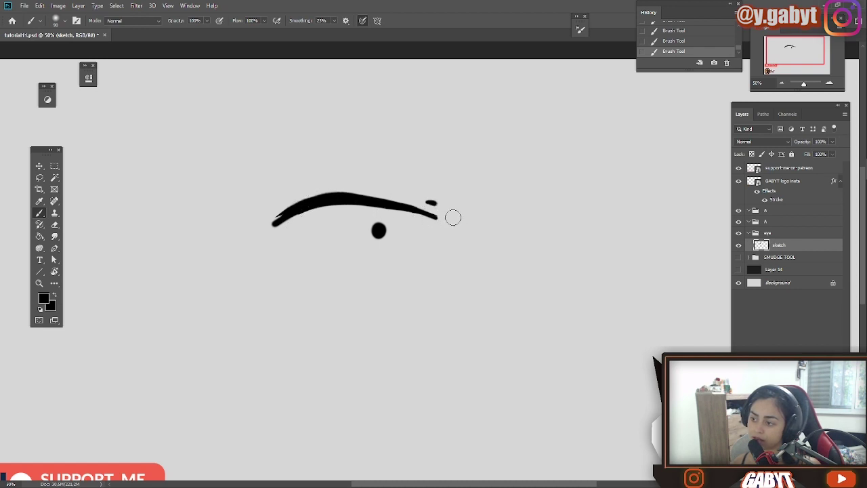
{"action": "left_click_drag", "start_coordinate": [453, 218], "coordinate": [423, 234]}
{"action": "key", "text": "ctrl+z"}
{"action": "mouse_move", "coordinate": [345, 183]}
{"action": "left_mouse_down"}
{"action": "mouse_move", "coordinate": [365, 206]}
{"action": "mouse_move", "coordinate": [347, 206]}
{"action": "left_mouse_up"}
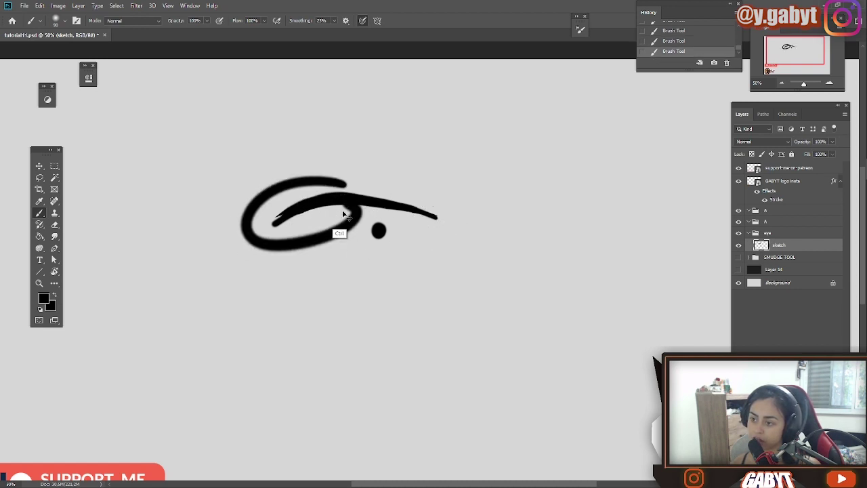
{"action": "key", "text": "ctrl+z"}
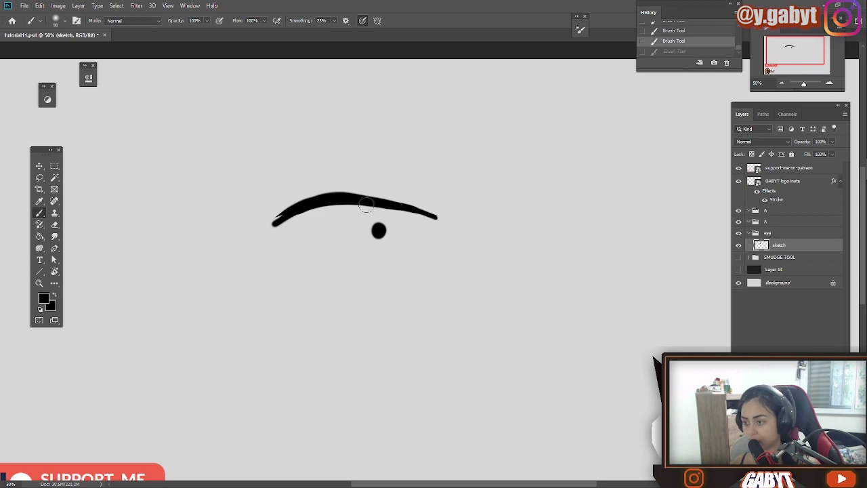
{"action": "mouse_move", "coordinate": [347, 207]}
{"action": "left_mouse_down"}
{"action": "mouse_move", "coordinate": [332, 235]}
{"action": "mouse_move", "coordinate": [340, 253]}
{"action": "mouse_move", "coordinate": [378, 264]}
{"action": "left_mouse_up"}
{"action": "key", "text": "ctrl+z"}
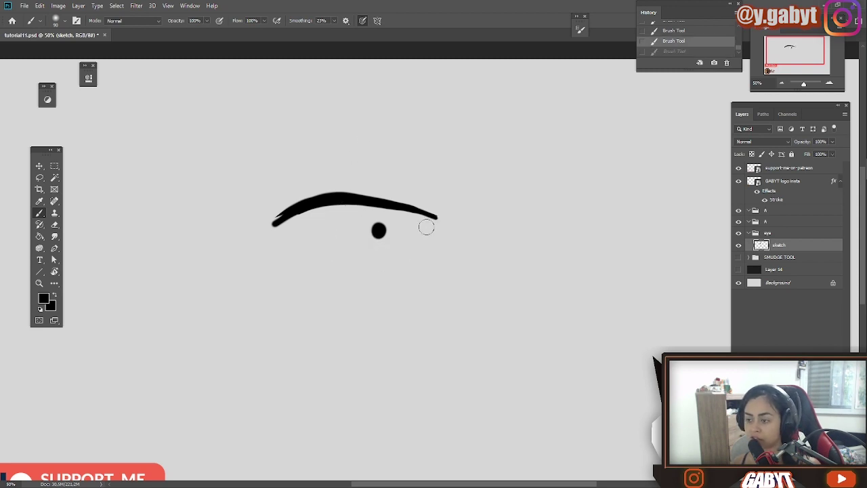
{"action": "mouse_move", "coordinate": [427, 227]}
{"action": "left_mouse_down"}
{"action": "mouse_move", "coordinate": [370, 190]}
{"action": "mouse_move", "coordinate": [331, 233]}
{"action": "mouse_move", "coordinate": [346, 268]}
{"action": "mouse_move", "coordinate": [392, 273]}
{"action": "mouse_move", "coordinate": [427, 239]}
{"action": "mouse_move", "coordinate": [383, 173]}
{"action": "mouse_move", "coordinate": [327, 229]}
{"action": "mouse_move", "coordinate": [365, 269]}
{"action": "mouse_move", "coordinate": [424, 256]}
{"action": "mouse_move", "coordinate": [422, 203]}
{"action": "left_mouse_up"}
{"action": "key", "text": "ctrl+z"}
{"action": "key", "text": "ctrl+z"}
{"action": "key", "text": "ctrl+z"}
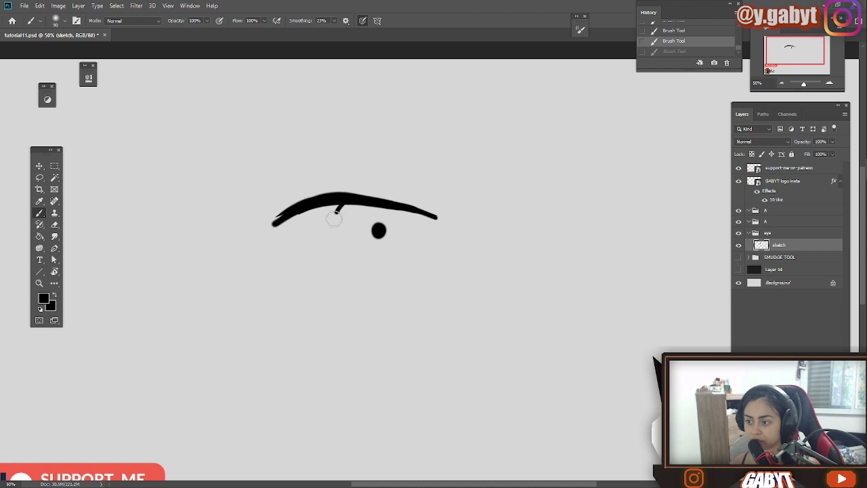
Draw the iris's curved inner edge beside the pupil and the lower eyelid line up to the outer corner
{"action": "mouse_move", "coordinate": [334, 218]}
{"action": "left_mouse_down"}
{"action": "mouse_move", "coordinate": [331, 240]}
{"action": "mouse_move", "coordinate": [366, 262]}
{"action": "left_mouse_up"}
{"action": "mouse_move", "coordinate": [340, 210]}
{"action": "left_mouse_down"}
{"action": "mouse_move", "coordinate": [327, 229]}
{"action": "mouse_move", "coordinate": [340, 219]}
{"action": "mouse_move", "coordinate": [357, 264]}
{"action": "left_mouse_up"}
{"action": "mouse_move", "coordinate": [433, 223]}
{"action": "left_mouse_down"}
{"action": "mouse_move", "coordinate": [365, 273]}
{"action": "mouse_move", "coordinate": [417, 233]}
{"action": "mouse_move", "coordinate": [353, 272]}
{"action": "mouse_move", "coordinate": [290, 264]}
{"action": "left_mouse_up"}
{"action": "key", "text": "ctrl+z"}
{"action": "key", "text": "ctrl+z"}
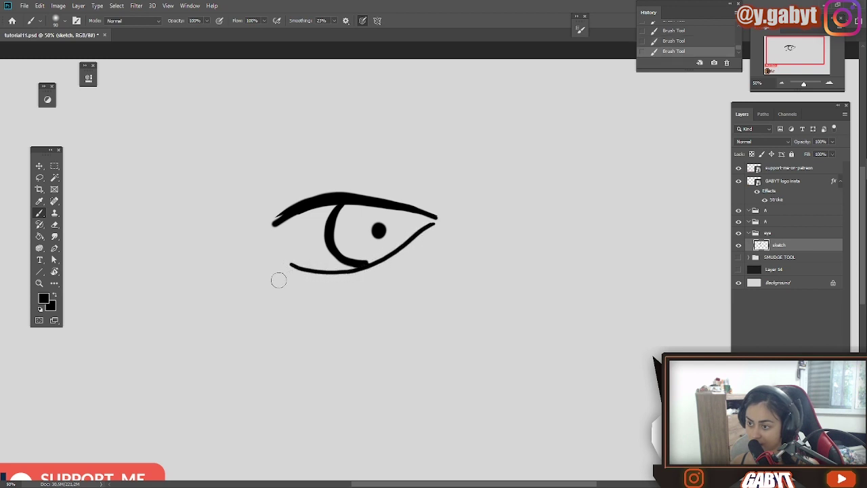
{"action": "mouse_move", "coordinate": [287, 200]}
{"action": "left_mouse_down"}
{"action": "mouse_move", "coordinate": [294, 271]}
{"action": "mouse_move", "coordinate": [478, 242]}
{"action": "mouse_move", "coordinate": [284, 180]}
{"action": "mouse_move", "coordinate": [421, 318]}
{"action": "mouse_move", "coordinate": [480, 247]}
{"action": "left_mouse_up"}
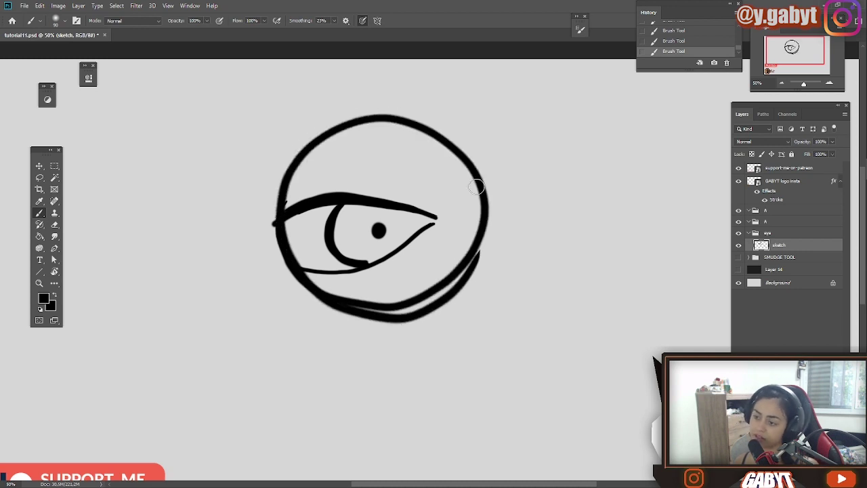
{"action": "key", "text": "ctrl+z"}
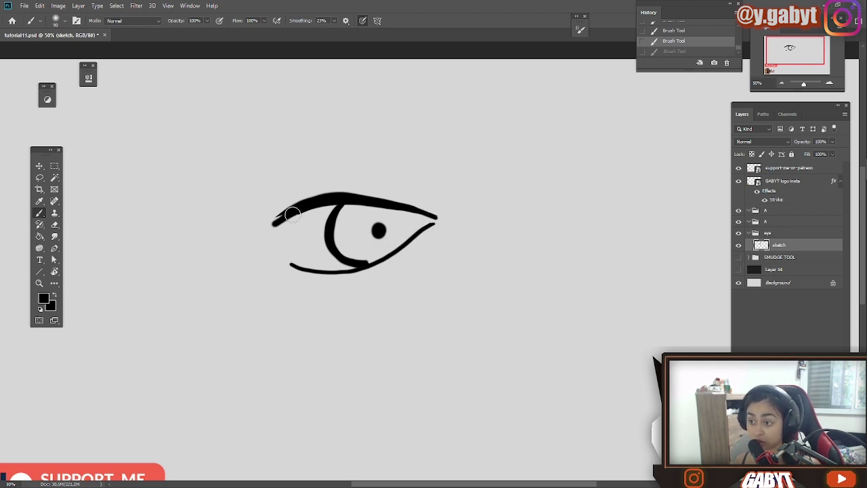
{"action": "mouse_move", "coordinate": [267, 263]}
{"action": "left_mouse_down"}
{"action": "mouse_move", "coordinate": [351, 301]}
{"action": "mouse_move", "coordinate": [433, 245]}
{"action": "left_mouse_up"}
{"action": "key", "text": "ctrl+z"}
{"action": "mouse_move", "coordinate": [433, 183]}
{"action": "left_mouse_down"}
{"action": "mouse_move", "coordinate": [260, 189]}
{"action": "mouse_move", "coordinate": [249, 206]}
{"action": "left_mouse_up"}
{"action": "key", "text": "ctrl+z"}
Draw the tear duct and doubled lower lid rim, and paint pointed lashes from the upper lid's inner end
{"action": "mouse_move", "coordinate": [297, 269]}
{"action": "left_mouse_down"}
{"action": "mouse_move", "coordinate": [410, 246]}
{"action": "mouse_move", "coordinate": [428, 231]}
{"action": "mouse_move", "coordinate": [281, 264]}
{"action": "left_mouse_up"}
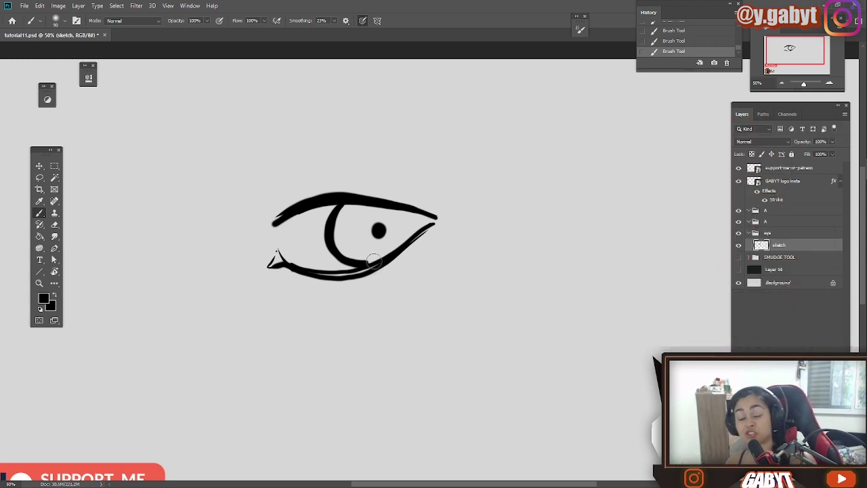
{"action": "key", "text": "b"}
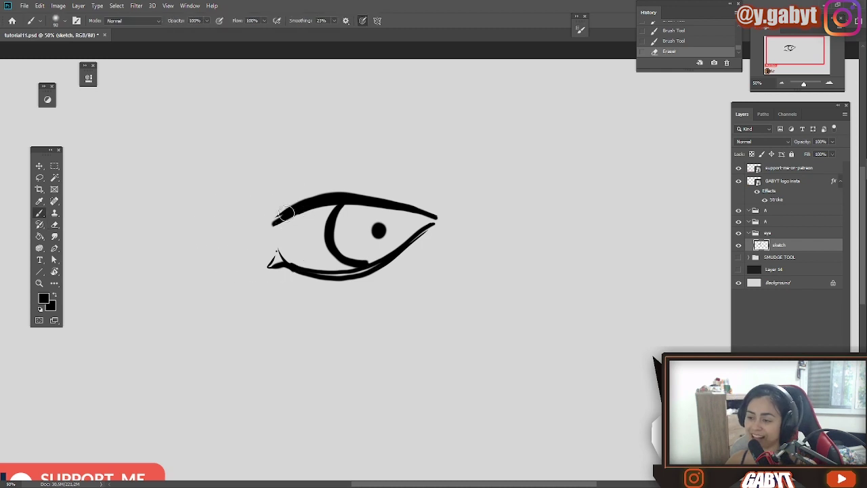
{"action": "left_click_drag", "start_coordinate": [285, 214], "coordinate": [256, 235]}
{"action": "mouse_move", "coordinate": [287, 213]}
{"action": "left_mouse_down"}
{"action": "mouse_move", "coordinate": [253, 237]}
{"action": "mouse_move", "coordinate": [240, 225]}
{"action": "left_mouse_up"}
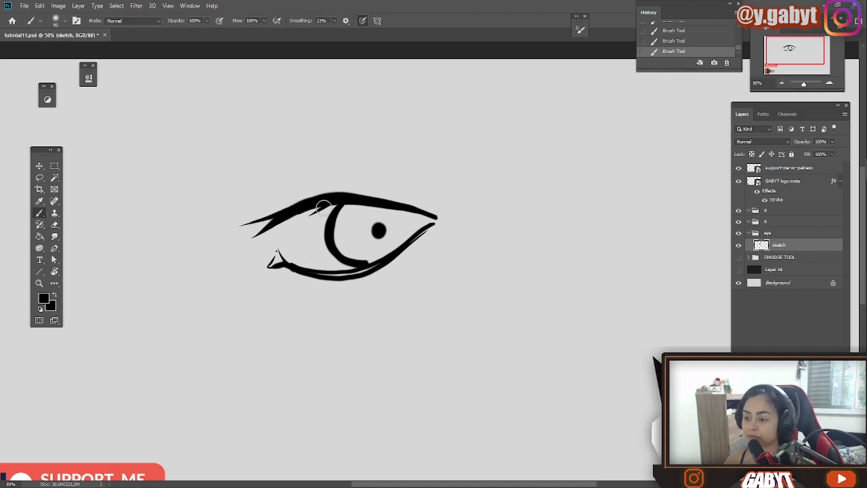
{"action": "mouse_move", "coordinate": [317, 205]}
{"action": "left_mouse_down"}
{"action": "mouse_move", "coordinate": [294, 221]}
{"action": "mouse_move", "coordinate": [309, 218]}
{"action": "mouse_move", "coordinate": [252, 243]}
{"action": "left_mouse_up"}
{"action": "key", "text": "ctrl+z"}
{"action": "key", "text": "ctrl+z"}
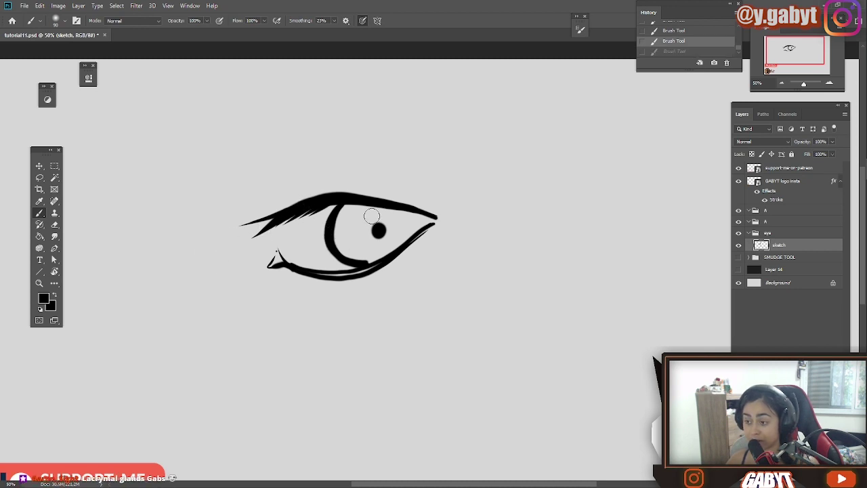
{"action": "left_click_drag", "start_coordinate": [401, 210], "coordinate": [407, 221]}
{"action": "left_click_drag", "start_coordinate": [397, 206], "coordinate": [404, 187]}
{"action": "left_click_drag", "start_coordinate": [348, 196], "coordinate": [303, 175]}
{"action": "left_click_drag", "start_coordinate": [360, 205], "coordinate": [372, 223]}
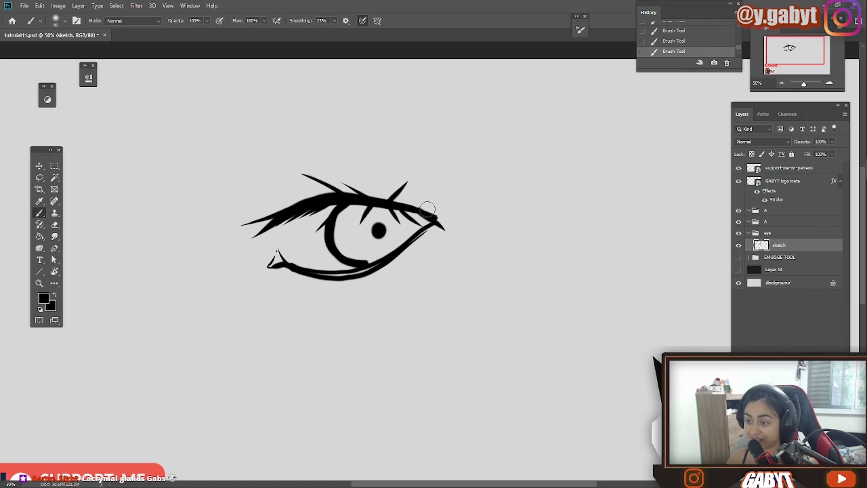
{"action": "left_click_drag", "start_coordinate": [420, 207], "coordinate": [454, 188]}
{"action": "left_click_drag", "start_coordinate": [430, 215], "coordinate": [480, 211]}
{"action": "key", "text": "ctrl+z"}
{"action": "key", "text": "ctrl+z"}
{"action": "key", "text": "ctrl+z"}
{"action": "key", "text": "ctrl+z"}
{"action": "key", "text": "ctrl+z"}
{"action": "key", "text": "ctrl+z"}
{"action": "key", "text": "ctrl+z"}
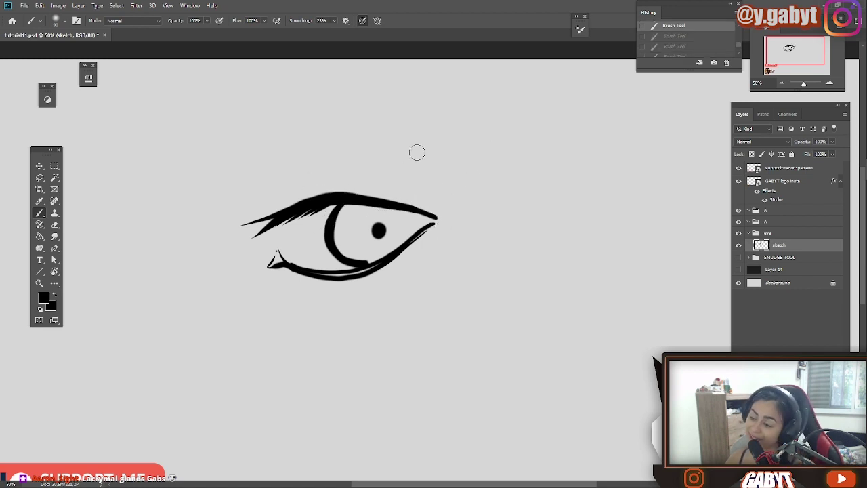
Practise curved lash strokes on the empty canvas above the eye and clear them with a lasso selection
{"action": "left_click_drag", "start_coordinate": [559, 133], "coordinate": [492, 105]}
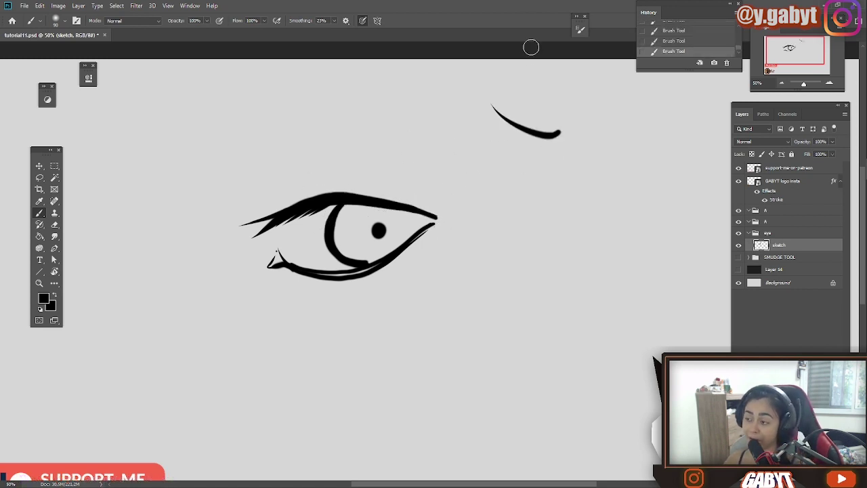
{"action": "key", "text": "ctrl+z"}
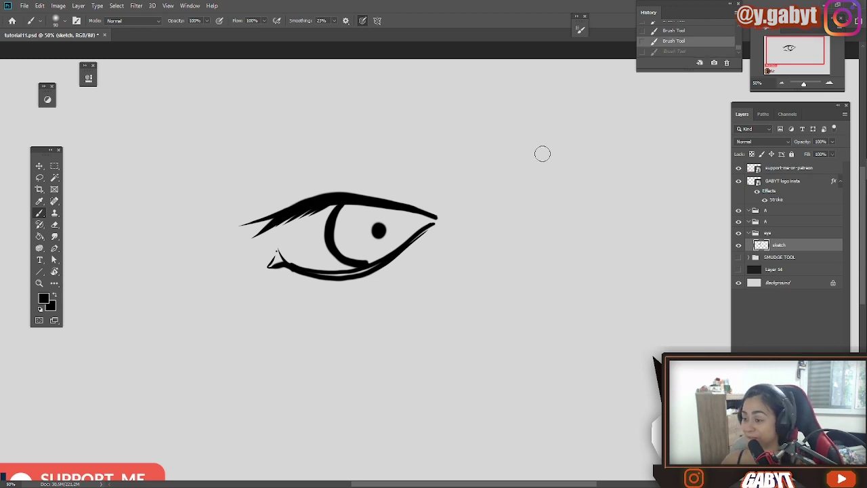
{"action": "left_click_drag", "start_coordinate": [551, 147], "coordinate": [483, 143]}
{"action": "key", "text": "ctrl+z"}
{"action": "left_click_drag", "start_coordinate": [540, 146], "coordinate": [473, 144]}
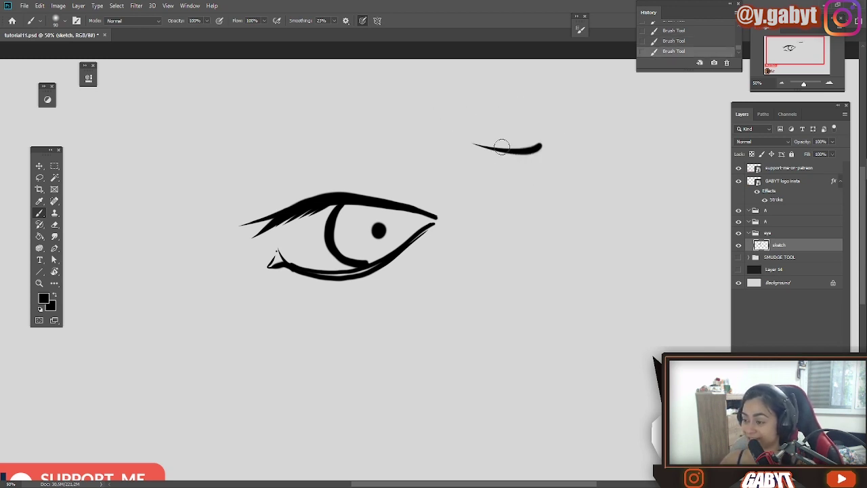
{"action": "left_click_drag", "start_coordinate": [540, 143], "coordinate": [437, 125]}
{"action": "key", "text": "l"}
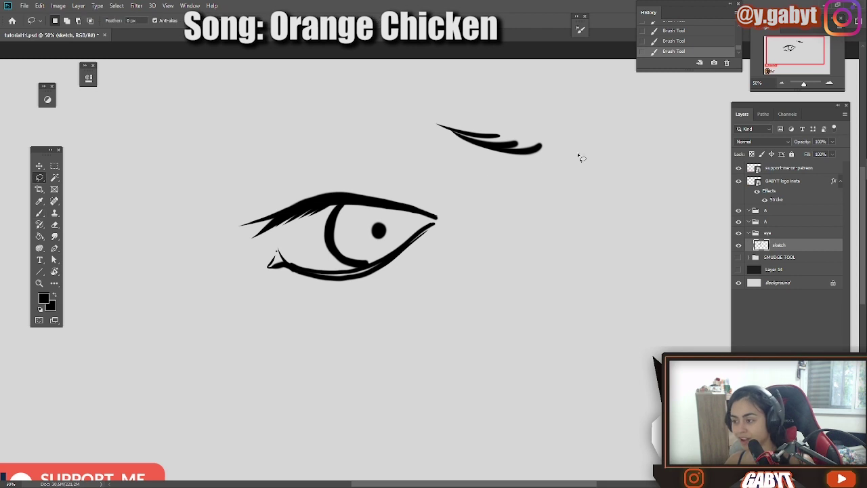
{"action": "left_click_drag", "start_coordinate": [577, 155], "coordinate": [587, 128]}
{"action": "key", "text": "Delete"}
{"action": "key", "text": "ctrl+d"}
{"action": "key", "text": "b"}
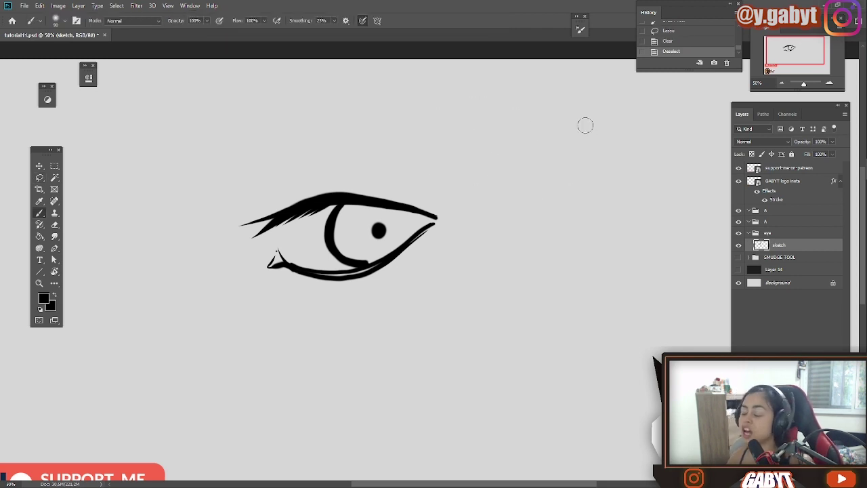
Paint short tapered lashes along the underside of the upper eyelid and extend longer ones past the outer corner
{"action": "mouse_move", "coordinate": [298, 201]}
{"action": "left_mouse_down"}
{"action": "mouse_move", "coordinate": [247, 213]}
{"action": "mouse_move", "coordinate": [316, 217]}
{"action": "left_mouse_up"}
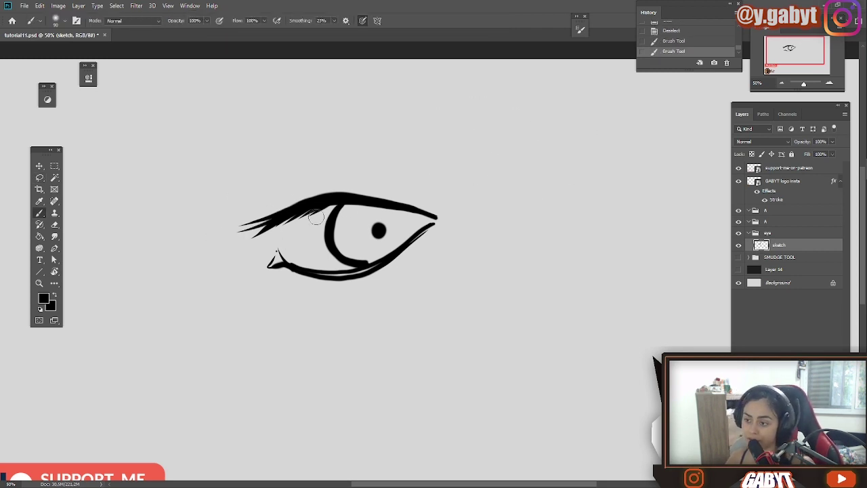
{"action": "left_click_drag", "start_coordinate": [437, 214], "coordinate": [321, 216]}
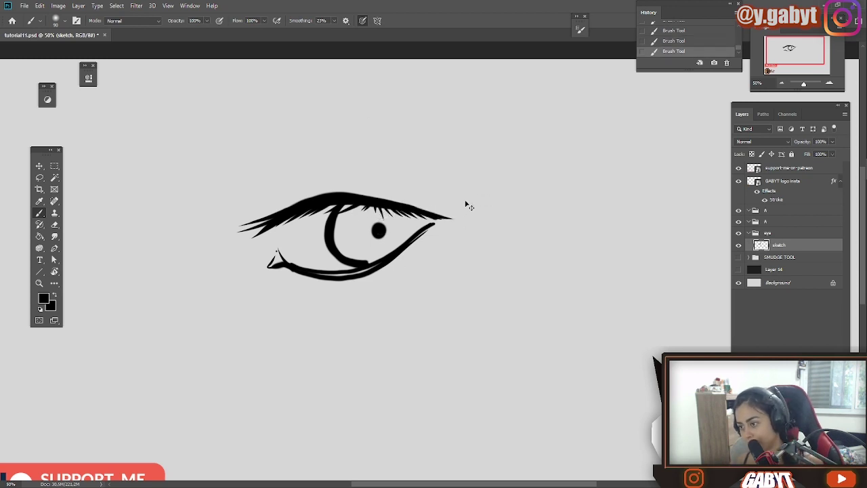
{"action": "mouse_move", "coordinate": [472, 215]}
{"action": "left_mouse_down"}
{"action": "mouse_move", "coordinate": [437, 221]}
{"action": "mouse_move", "coordinate": [466, 200]}
{"action": "left_mouse_up"}
{"action": "key", "text": "ctrl+z"}
Paint small lashes on the lower eyelid near the outer corner of the eye
{"action": "left_click_drag", "start_coordinate": [434, 226], "coordinate": [450, 224]}
{"action": "left_click_drag", "start_coordinate": [417, 239], "coordinate": [435, 233]}
{"action": "mouse_move", "coordinate": [408, 246]}
{"action": "left_mouse_down"}
{"action": "mouse_move", "coordinate": [417, 248]}
{"action": "mouse_move", "coordinate": [340, 294]}
{"action": "left_mouse_up"}
{"action": "key", "text": "ctrl+z"}
{"action": "mouse_move", "coordinate": [268, 216]}
{"action": "left_mouse_down"}
{"action": "mouse_move", "coordinate": [288, 176]}
{"action": "mouse_move", "coordinate": [409, 199]}
{"action": "left_mouse_up"}
{"action": "key", "text": "ctrl+z"}
{"action": "mouse_move", "coordinate": [424, 250]}
{"action": "left_mouse_down"}
{"action": "mouse_move", "coordinate": [384, 304]}
{"action": "mouse_move", "coordinate": [281, 276]}
{"action": "mouse_move", "coordinate": [400, 307]}
{"action": "mouse_move", "coordinate": [424, 231]}
{"action": "left_mouse_up"}
{"action": "key", "text": "ctrl+z"}
{"action": "mouse_move", "coordinate": [286, 285]}
{"action": "left_mouse_down"}
{"action": "mouse_move", "coordinate": [387, 341]}
{"action": "mouse_move", "coordinate": [429, 278]}
{"action": "left_mouse_up"}
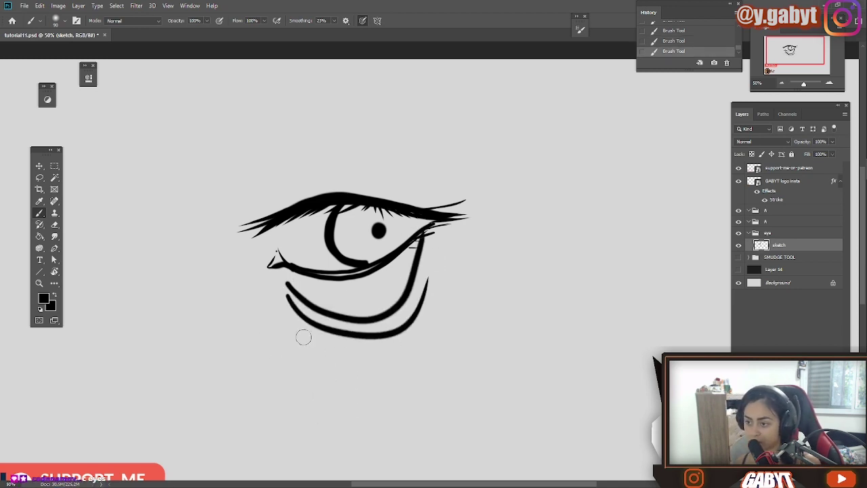
{"action": "mouse_move", "coordinate": [279, 283]}
{"action": "left_mouse_down"}
{"action": "mouse_move", "coordinate": [418, 355]}
{"action": "mouse_move", "coordinate": [427, 312]}
{"action": "left_mouse_up"}
{"action": "left_click_drag", "start_coordinate": [444, 226], "coordinate": [478, 169]}
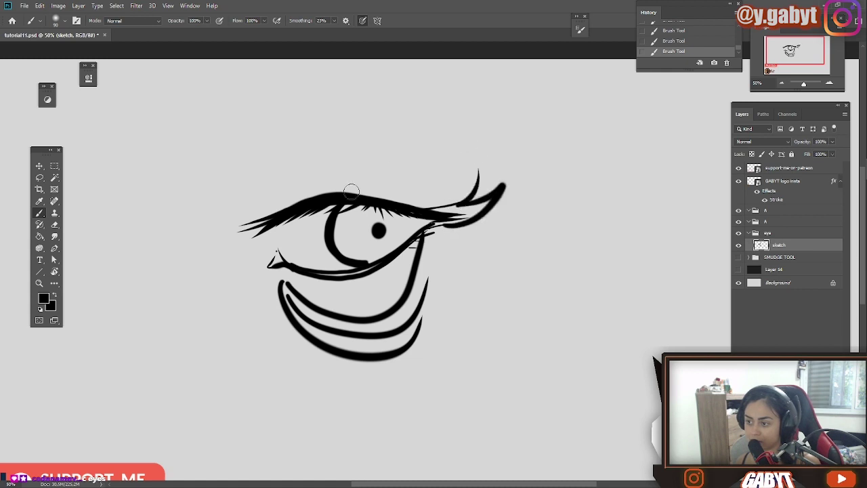
{"action": "mouse_move", "coordinate": [261, 208]}
{"action": "left_mouse_down"}
{"action": "mouse_move", "coordinate": [275, 170]}
{"action": "mouse_move", "coordinate": [421, 193]}
{"action": "left_mouse_up"}
{"action": "left_click_drag", "start_coordinate": [233, 96], "coordinate": [428, 161]}
{"action": "left_click_drag", "start_coordinate": [286, 82], "coordinate": [415, 150]}
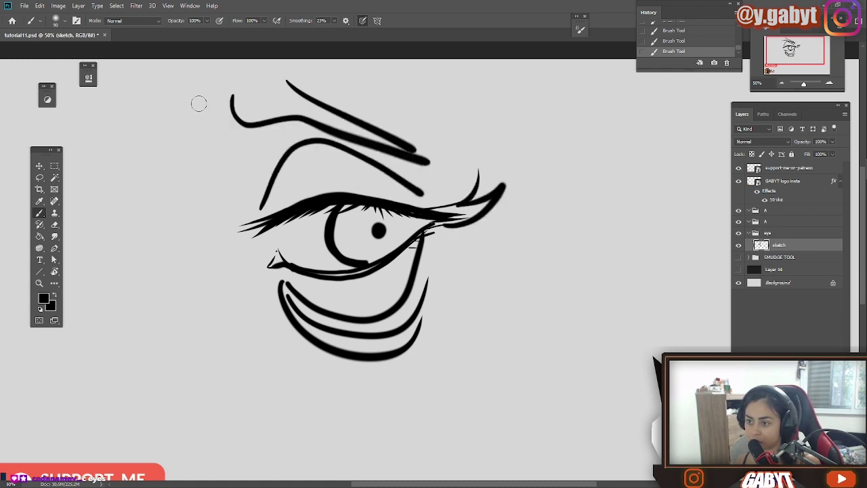
{"action": "left_click_drag", "start_coordinate": [207, 84], "coordinate": [244, 152]}
{"action": "left_click_drag", "start_coordinate": [174, 112], "coordinate": [214, 177]}
{"action": "left_click_drag", "start_coordinate": [257, 261], "coordinate": [268, 288]}
{"action": "mouse_move", "coordinate": [166, 208]}
{"action": "left_mouse_down"}
{"action": "mouse_move", "coordinate": [193, 443]}
{"action": "mouse_move", "coordinate": [234, 347]}
{"action": "left_mouse_up"}
{"action": "key", "text": "ctrl+z"}
{"action": "key", "text": "ctrl+z"}
{"action": "key", "text": "ctrl+z"}
{"action": "key", "text": "ctrl+z"}
{"action": "key", "text": "ctrl+z"}
{"action": "key", "text": "ctrl+z"}
{"action": "key", "text": "ctrl+z"}
{"action": "key", "text": "ctrl+z"}
{"action": "key", "text": "ctrl+z"}
{"action": "key", "text": "ctrl+z"}
{"action": "key", "text": "ctrl+z"}
{"action": "key", "text": "ctrl+z"}
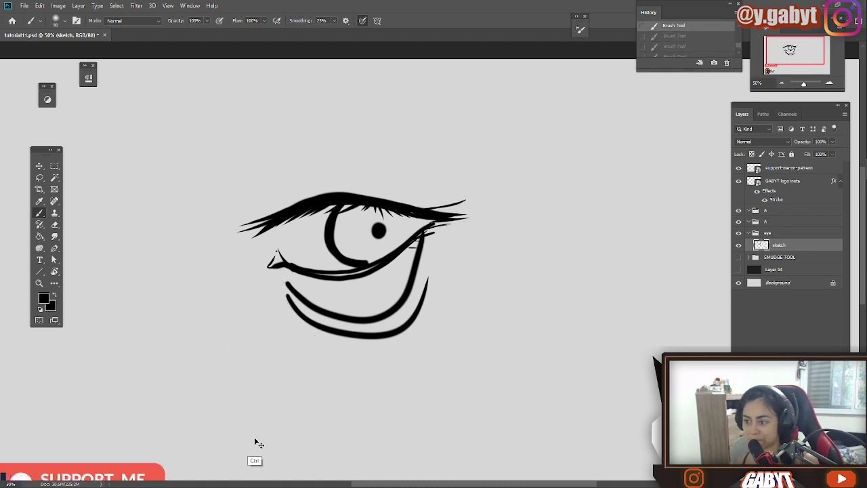
{"action": "key", "text": "ctrl+z"}
Add more fine lashes just below the outer corner to fill out the lower lash line
{"action": "mouse_move", "coordinate": [439, 206]}
{"action": "left_mouse_down"}
{"action": "mouse_move", "coordinate": [466, 201]}
{"action": "mouse_move", "coordinate": [453, 201]}
{"action": "left_mouse_up"}
{"action": "key", "text": "ctrl+z"}
{"action": "key", "text": "e"}
{"action": "key", "text": "b"}
{"action": "left_click_drag", "start_coordinate": [442, 199], "coordinate": [463, 191]}
{"action": "left_click_drag", "start_coordinate": [441, 203], "coordinate": [482, 187]}
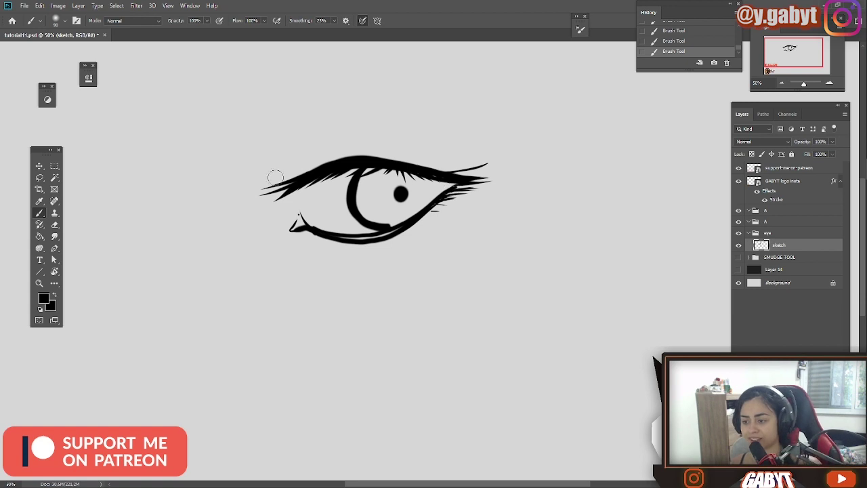
Add thin contour strokes around the tear duct and below the upper lid's inner end
{"action": "left_click_drag", "start_coordinate": [298, 212], "coordinate": [292, 228]}
{"action": "key", "text": "ctrl+z"}
{"action": "left_click_drag", "start_coordinate": [303, 188], "coordinate": [295, 206]}
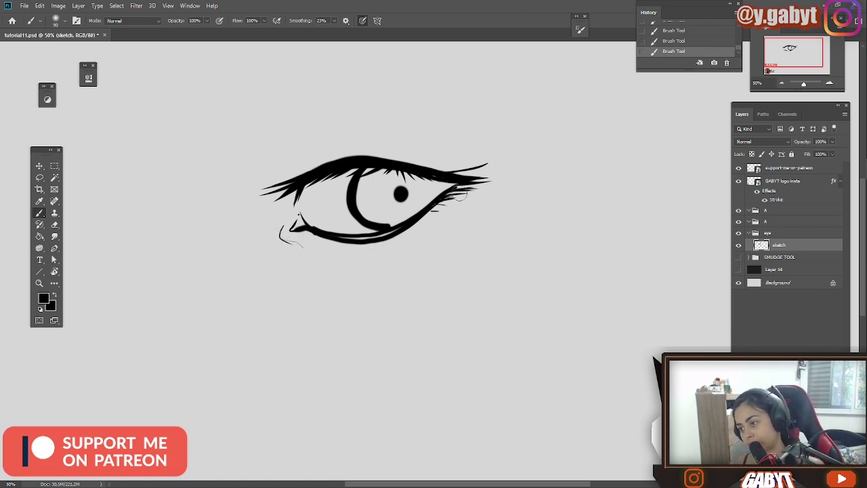
Paint fine lines just beneath the lower lid from the outer corner and a thin contour stroke below the inner corner
{"action": "left_click_drag", "start_coordinate": [459, 194], "coordinate": [406, 243]}
{"action": "key", "text": "ctrl+z"}
{"action": "left_click_drag", "start_coordinate": [456, 193], "coordinate": [405, 244]}
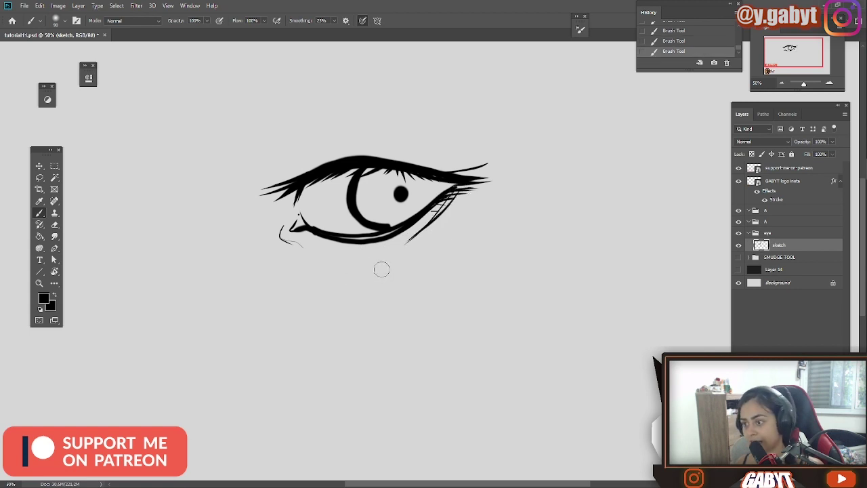
{"action": "key", "text": "ctrl+z"}
{"action": "key", "text": "ctrl+z"}
{"action": "mouse_move", "coordinate": [459, 193]}
{"action": "left_mouse_down"}
{"action": "mouse_move", "coordinate": [403, 240]}
{"action": "mouse_move", "coordinate": [409, 235]}
{"action": "left_mouse_up"}
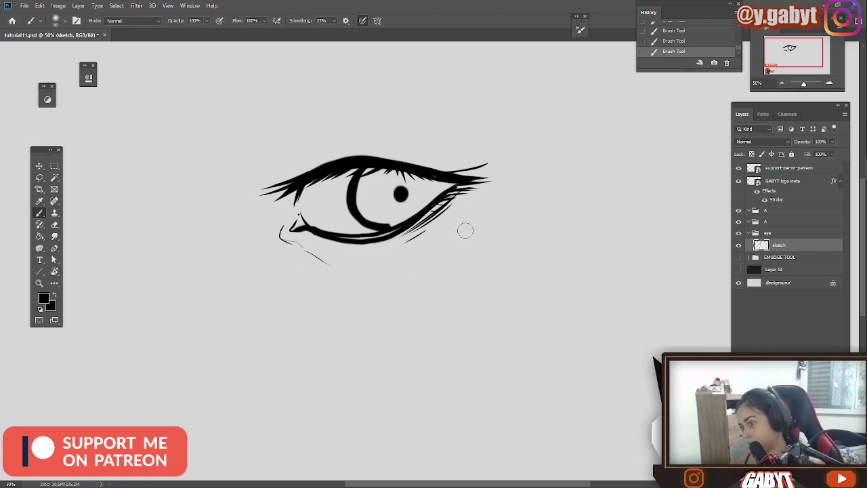
Paint the inner end of the upper lid crease, rising from the lashes and curving outward above the eye
{"action": "left_click_drag", "start_coordinate": [286, 183], "coordinate": [352, 131]}
{"action": "key", "text": "ctrl+z"}
{"action": "mouse_move", "coordinate": [276, 204]}
{"action": "left_mouse_down"}
{"action": "mouse_move", "coordinate": [346, 139]}
{"action": "mouse_move", "coordinate": [399, 204]}
{"action": "left_mouse_up"}
Extend the eyelid crease in a long tapered arc across the upper lid toward the outer corner
{"action": "key", "text": "f"}
{"action": "key", "text": "f"}
{"action": "scroll", "coordinate": [379, 160], "scroll_direction": "up", "scroll_amount": 2}
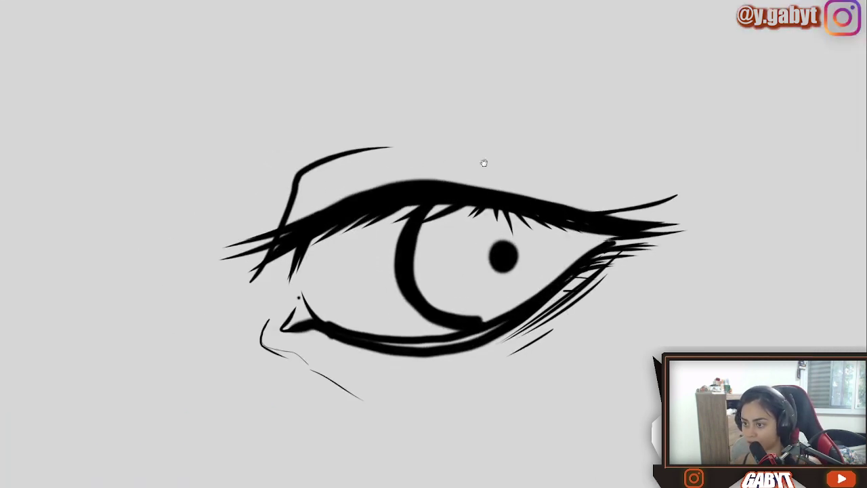
{"action": "left_click_drag", "start_coordinate": [268, 192], "coordinate": [420, 152]}
{"action": "key", "text": "ctrl+z"}
{"action": "mouse_move", "coordinate": [721, 200]}
{"action": "left_mouse_down"}
{"action": "mouse_move", "coordinate": [719, 101]}
{"action": "mouse_move", "coordinate": [735, 120]}
{"action": "left_mouse_up"}
{"action": "key", "text": "ctrl+z"}
{"action": "mouse_move", "coordinate": [257, 202]}
{"action": "left_mouse_down"}
{"action": "mouse_move", "coordinate": [288, 180]}
{"action": "mouse_move", "coordinate": [546, 180]}
{"action": "left_mouse_up"}
{"action": "key", "text": "ctrl+z"}
{"action": "mouse_move", "coordinate": [546, 89]}
{"action": "left_mouse_down"}
{"action": "mouse_move", "coordinate": [406, 72]}
{"action": "mouse_move", "coordinate": [255, 114]}
{"action": "left_mouse_up"}
{"action": "key", "text": "ctrl+z"}
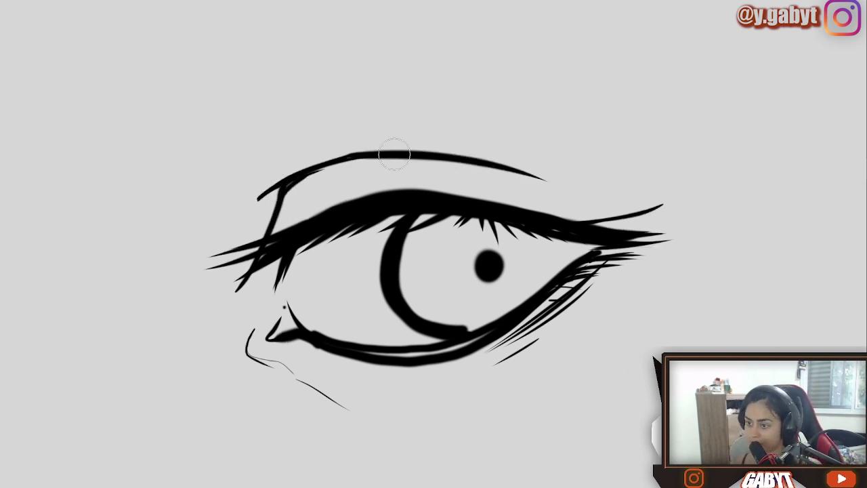
{"action": "mouse_move", "coordinate": [362, 33]}
{"action": "left_mouse_down"}
{"action": "mouse_move", "coordinate": [61, 98]}
{"action": "mouse_move", "coordinate": [66, 205]}
{"action": "left_mouse_up"}
{"action": "left_click_drag", "start_coordinate": [103, 126], "coordinate": [191, 96]}
{"action": "key", "text": "ctrl+z"}
{"action": "key", "text": "ctrl+z"}
{"action": "key", "text": "ctrl+z"}
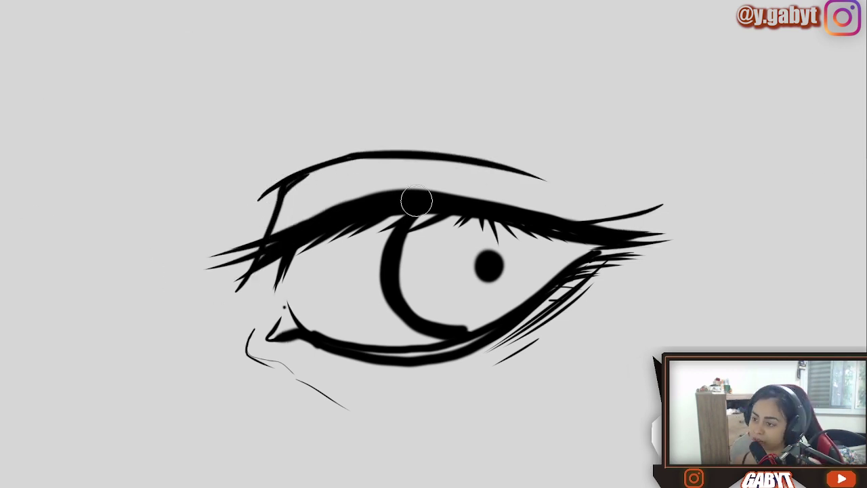
Close the outer corner of the eye with a thick rounded stroke and thicken the upper end of the iris outline
{"action": "left_click_drag", "start_coordinate": [342, 172], "coordinate": [346, 78]}
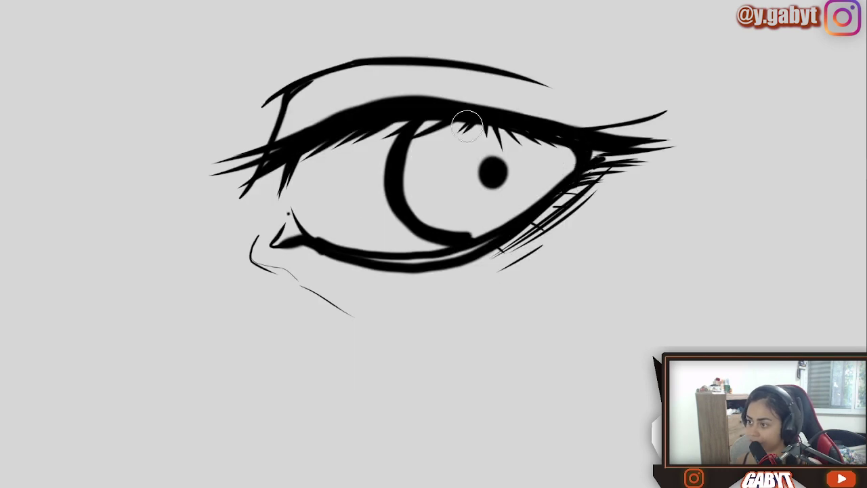
{"action": "scroll", "coordinate": [447, 223], "scroll_direction": "down", "scroll_amount": 6}
{"action": "left_click_drag", "start_coordinate": [481, 210], "coordinate": [258, 164]}
{"action": "scroll", "coordinate": [261, 156], "scroll_direction": "up", "scroll_amount": 6}
{"action": "left_click_drag", "start_coordinate": [273, 131], "coordinate": [393, 196]}
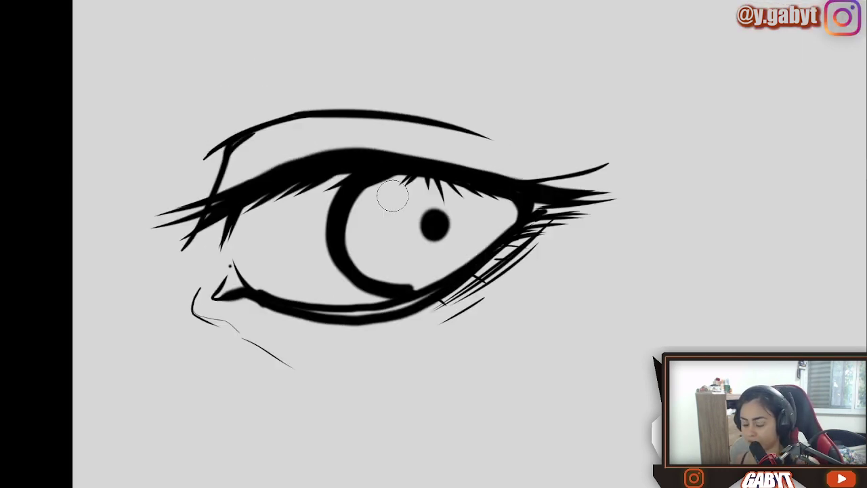
{"action": "mouse_move", "coordinate": [462, 364]}
{"action": "left_mouse_down"}
{"action": "mouse_move", "coordinate": [314, 279]}
{"action": "mouse_move", "coordinate": [335, 273]}
{"action": "left_mouse_up"}
{"action": "scroll", "coordinate": [306, 278], "scroll_direction": "down", "scroll_amount": 4}
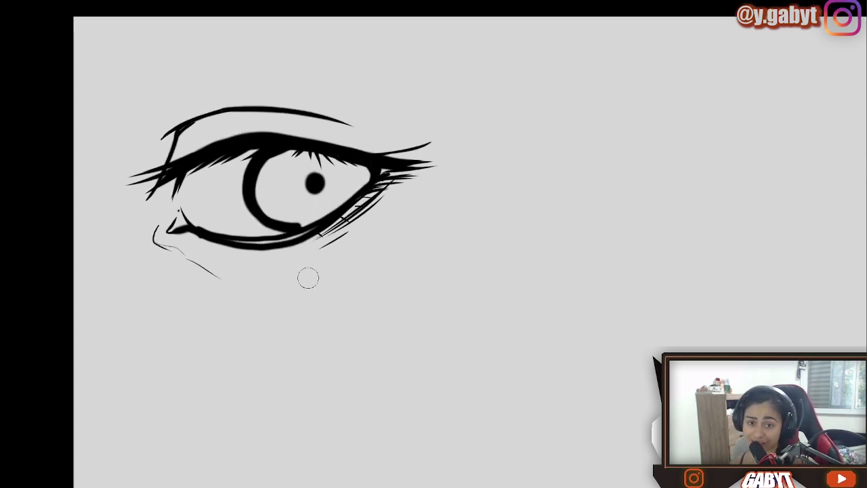
{"action": "left_click_drag", "start_coordinate": [269, 208], "coordinate": [322, 179]}
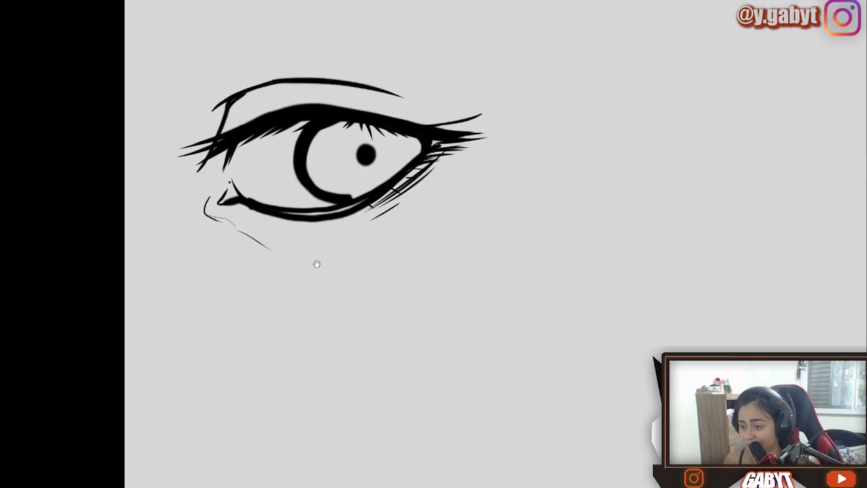
{"action": "left_click_drag", "start_coordinate": [243, 302], "coordinate": [414, 274]}
{"action": "key", "text": "ctrl+z"}
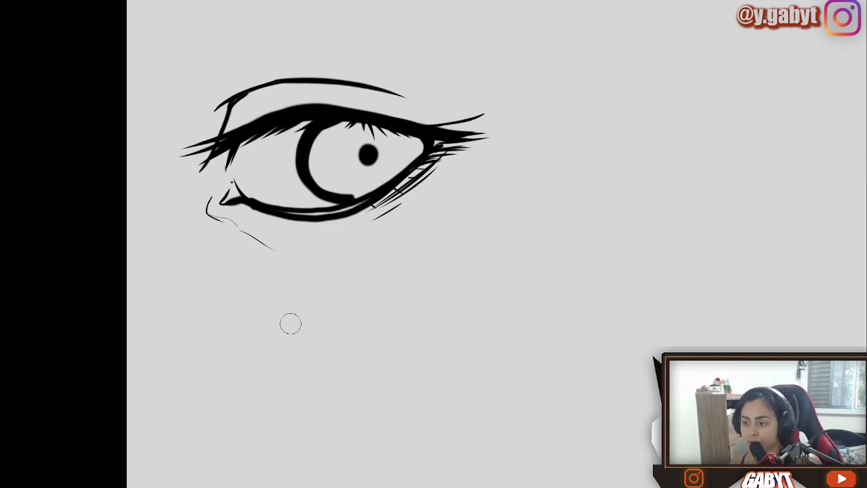
{"action": "left_click_drag", "start_coordinate": [242, 323], "coordinate": [380, 316]}
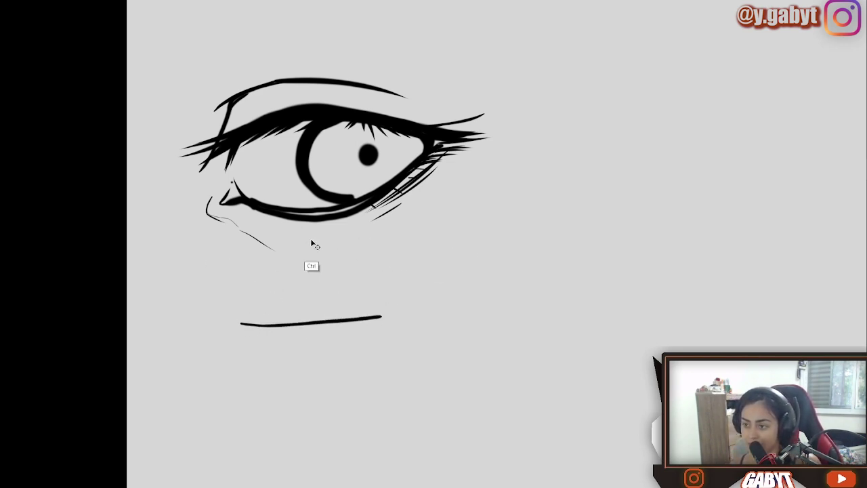
{"action": "key", "text": "ctrl+z"}
{"action": "left_click_drag", "start_coordinate": [288, 136], "coordinate": [298, 189]}
{"action": "mouse_move", "coordinate": [210, 207]}
{"action": "left_mouse_down"}
{"action": "mouse_move", "coordinate": [418, 159]}
{"action": "mouse_move", "coordinate": [445, 205]}
{"action": "mouse_move", "coordinate": [228, 238]}
{"action": "mouse_move", "coordinate": [537, 178]}
{"action": "left_mouse_up"}
{"action": "key", "text": "ctrl+z"}
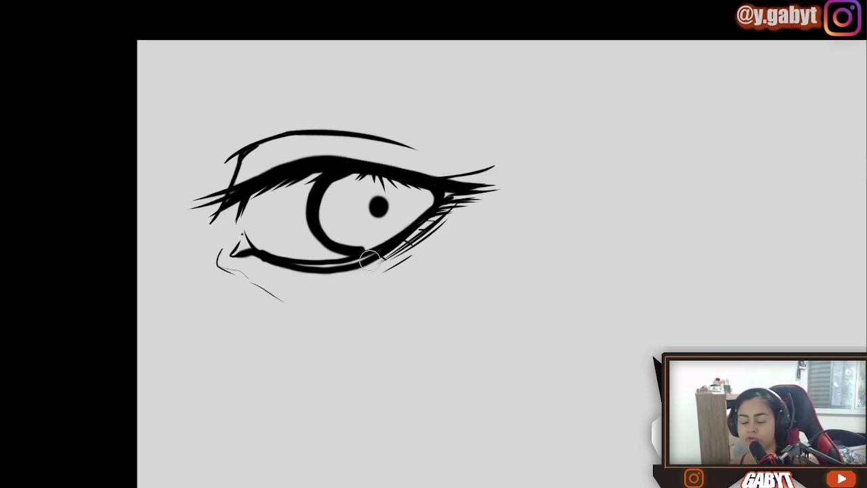
Paint a simplified narrow eye with iris, pupil and a thick upper lid below the finished eye
{"action": "left_click_drag", "start_coordinate": [477, 284], "coordinate": [472, 198]}
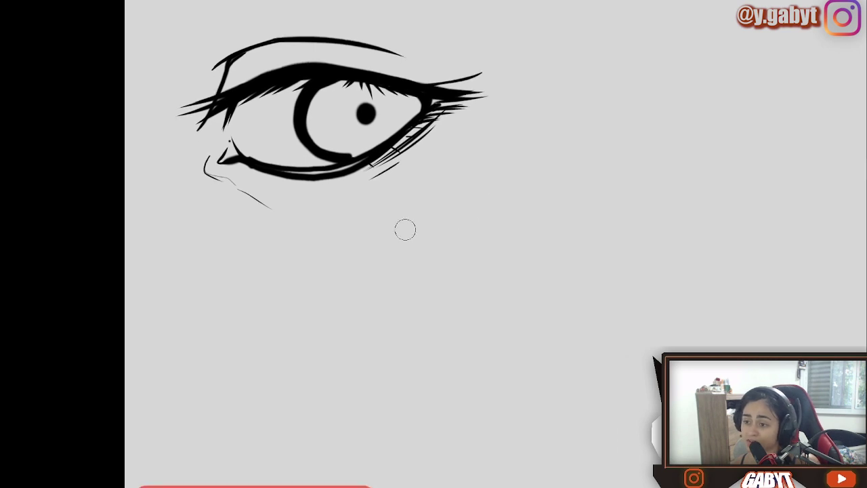
{"action": "mouse_move", "coordinate": [215, 284]}
{"action": "left_mouse_down"}
{"action": "mouse_move", "coordinate": [413, 281]}
{"action": "mouse_move", "coordinate": [292, 332]}
{"action": "mouse_move", "coordinate": [230, 342]}
{"action": "mouse_move", "coordinate": [217, 334]}
{"action": "mouse_move", "coordinate": [217, 285]}
{"action": "mouse_move", "coordinate": [209, 309]}
{"action": "mouse_move", "coordinate": [227, 344]}
{"action": "left_mouse_up"}
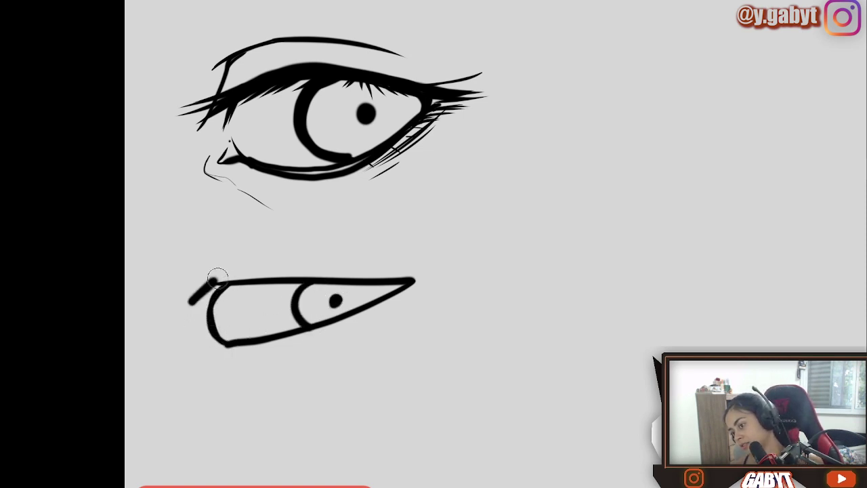
{"action": "left_click_drag", "start_coordinate": [217, 278], "coordinate": [381, 274]}
{"action": "mouse_move", "coordinate": [245, 274]}
{"action": "left_mouse_down"}
{"action": "mouse_move", "coordinate": [389, 278]}
{"action": "mouse_move", "coordinate": [369, 274]}
{"action": "left_mouse_up"}
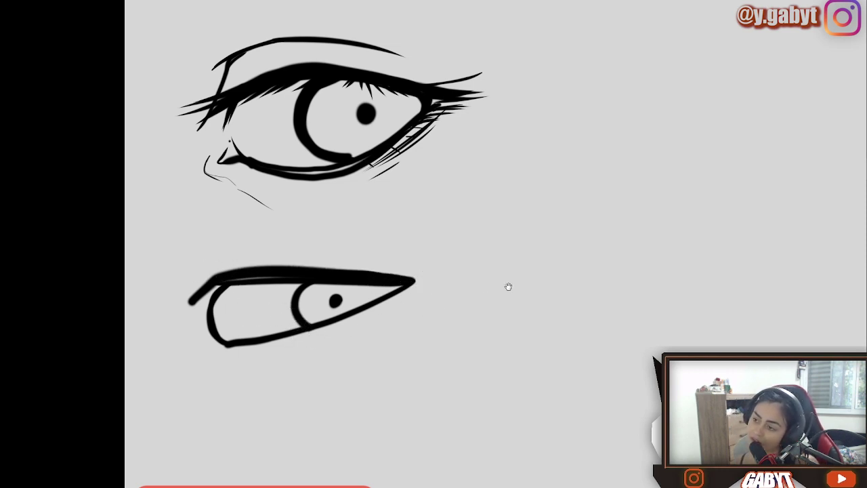
Lasso the simplified eye below the main sketch, delete it and clear the selection
{"action": "left_click_drag", "start_coordinate": [509, 287], "coordinate": [522, 264]}
{"action": "key", "text": "l"}
{"action": "mouse_move", "coordinate": [345, 206]}
{"action": "left_mouse_down"}
{"action": "mouse_move", "coordinate": [393, 343]}
{"action": "mouse_move", "coordinate": [203, 205]}
{"action": "left_mouse_up"}
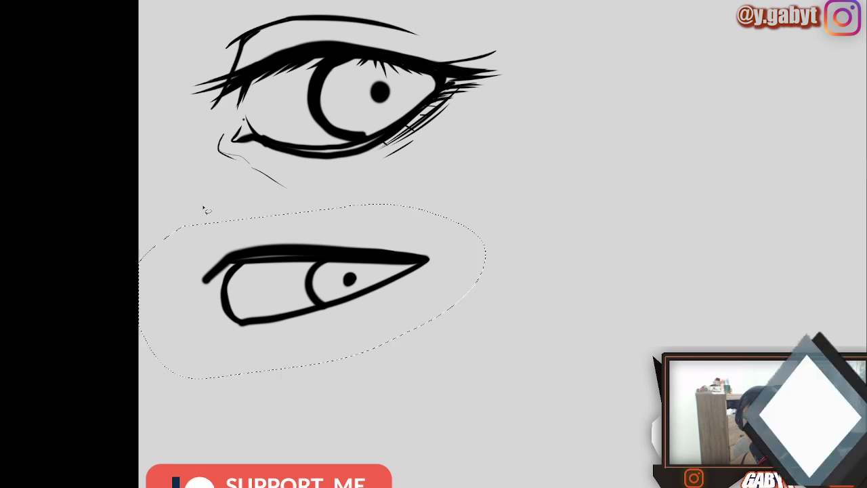
{"action": "key", "text": "Delete"}
{"action": "key", "text": "ctrl+d"}
Sketch a small three-quarter face with both eyes, eyebrows, nose, mouth and cheek contour beside the large eye
{"action": "left_click_drag", "start_coordinate": [617, 175], "coordinate": [399, 230]}
{"action": "key", "text": "b"}
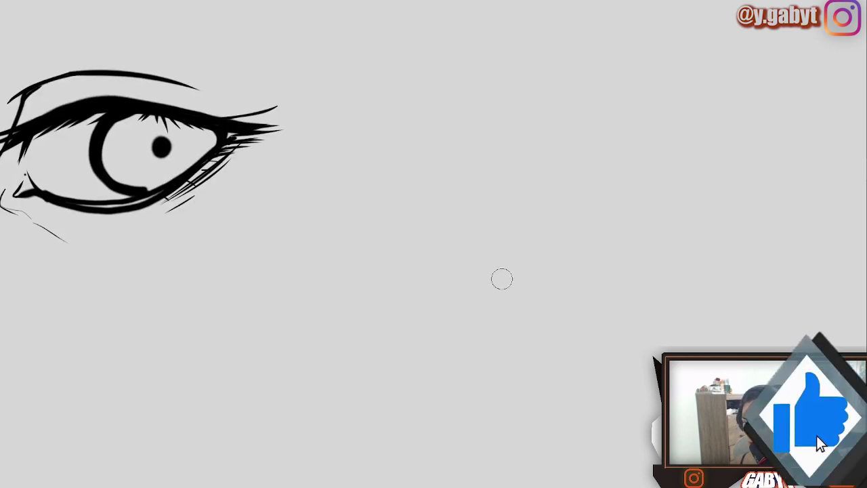
{"action": "mouse_move", "coordinate": [462, 287]}
{"action": "left_mouse_down"}
{"action": "mouse_move", "coordinate": [484, 279]}
{"action": "mouse_move", "coordinate": [528, 282]}
{"action": "left_mouse_up"}
{"action": "left_click_drag", "start_coordinate": [528, 283], "coordinate": [477, 298]}
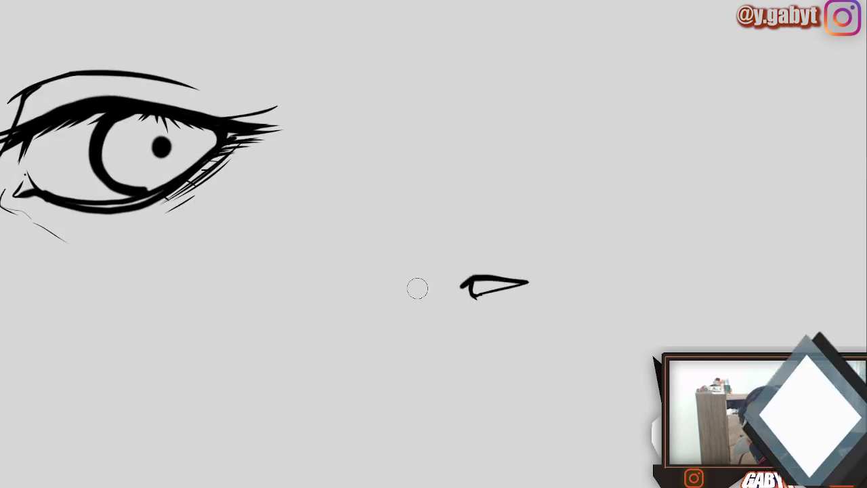
{"action": "left_click_drag", "start_coordinate": [419, 283], "coordinate": [426, 292]}
{"action": "mouse_move", "coordinate": [422, 329]}
{"action": "left_mouse_down"}
{"action": "mouse_move", "coordinate": [426, 338]}
{"action": "mouse_move", "coordinate": [458, 339]}
{"action": "left_mouse_up"}
{"action": "mouse_move", "coordinate": [409, 321]}
{"action": "left_mouse_down"}
{"action": "mouse_move", "coordinate": [433, 408]}
{"action": "mouse_move", "coordinate": [453, 415]}
{"action": "left_mouse_up"}
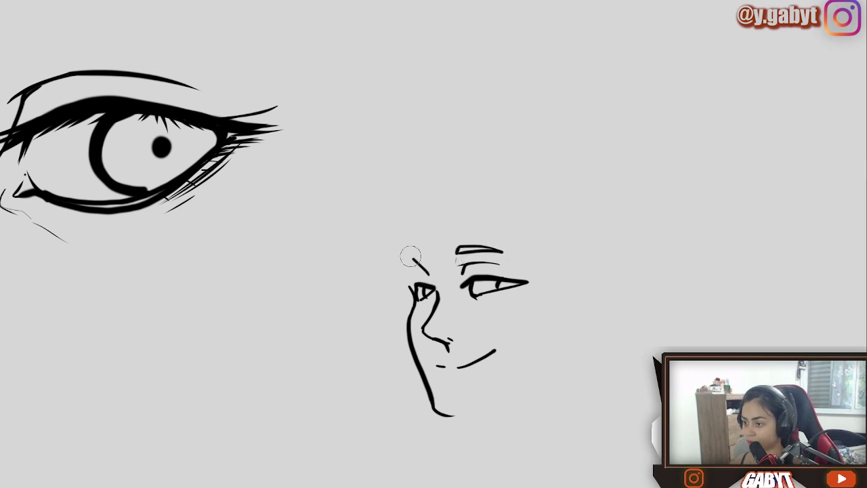
{"action": "left_click_drag", "start_coordinate": [413, 265], "coordinate": [423, 270]}
Paint a triangular eye shape on each side of the small face, then remove these demonstration drawings
{"action": "mouse_move", "coordinate": [478, 343]}
{"action": "left_mouse_down"}
{"action": "mouse_move", "coordinate": [423, 278]}
{"action": "mouse_move", "coordinate": [395, 268]}
{"action": "left_mouse_up"}
{"action": "key", "text": "e"}
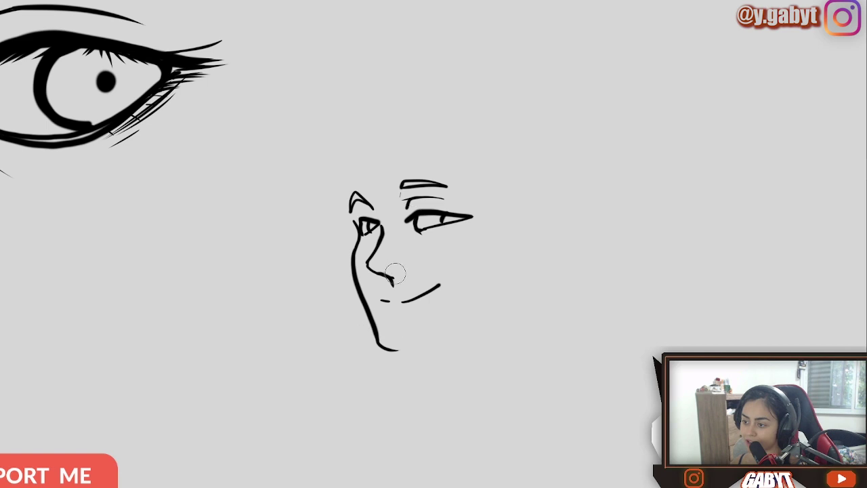
{"action": "mouse_move", "coordinate": [479, 221]}
{"action": "left_mouse_down"}
{"action": "mouse_move", "coordinate": [564, 232]}
{"action": "mouse_move", "coordinate": [447, 246]}
{"action": "mouse_move", "coordinate": [482, 251]}
{"action": "left_mouse_up"}
{"action": "left_click_drag", "start_coordinate": [309, 265], "coordinate": [302, 272]}
{"action": "left_click_drag", "start_coordinate": [543, 238], "coordinate": [612, 242]}
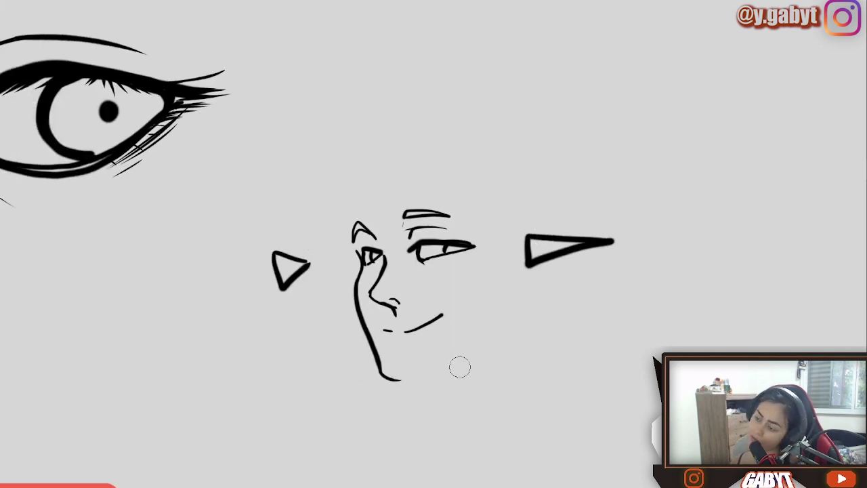
{"action": "key", "text": "ctrl+z"}
{"action": "key", "text": "ctrl+z"}
{"action": "key", "text": "Delete"}
Place a copy of the eye sketch beside the original and add a base layer beneath the copy
{"action": "left_click_drag", "start_coordinate": [159, 108], "coordinate": [377, 220]}
{"action": "left_click_drag", "start_coordinate": [376, 220], "coordinate": [374, 233]}
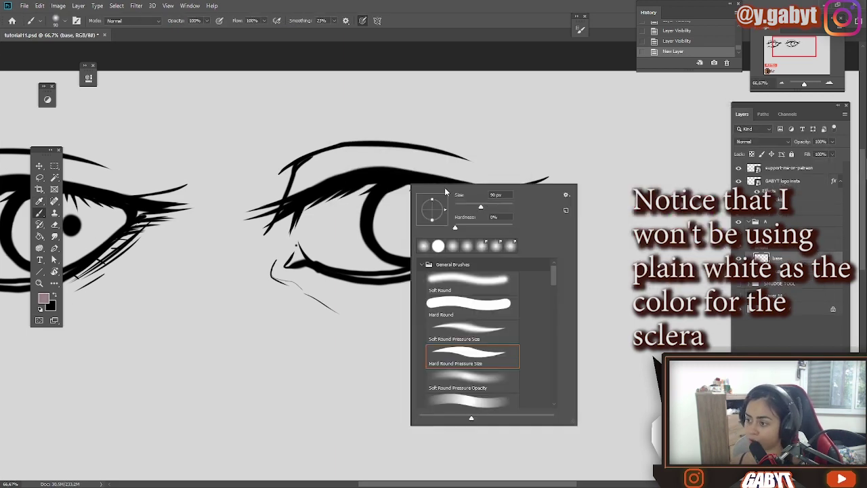
Enlarge the brush to 177 px and paint the whole inside of the copied eye muted mauve on the base layer
{"action": "mouse_move", "coordinate": [434, 216]}
{"action": "left_mouse_down"}
{"action": "mouse_move", "coordinate": [339, 242]}
{"action": "mouse_move", "coordinate": [395, 218]}
{"action": "mouse_move", "coordinate": [302, 255]}
{"action": "mouse_move", "coordinate": [396, 269]}
{"action": "mouse_move", "coordinate": [398, 231]}
{"action": "mouse_move", "coordinate": [411, 232]}
{"action": "left_mouse_up"}
{"action": "key", "text": "r"}
{"action": "key", "text": "Escape"}
{"action": "key", "text": "bracketright"}
{"action": "key", "text": "bracketright"}
{"action": "key", "text": "bracketright"}
{"action": "key", "text": "bracketright"}
{"action": "key", "text": "bracketright"}
{"action": "key", "text": "bracketright"}
{"action": "key", "text": "bracketright"}
{"action": "key", "text": "bracketright"}
{"action": "key", "text": "bracketright"}
{"action": "key", "text": "bracketright"}
{"action": "left_click", "coordinate": [377, 237]}
{"action": "key", "text": "ctrl+z"}
{"action": "key", "text": "ctrl+z"}
{"action": "left_click", "coordinate": [831, 84]}
{"action": "key", "text": "f"}
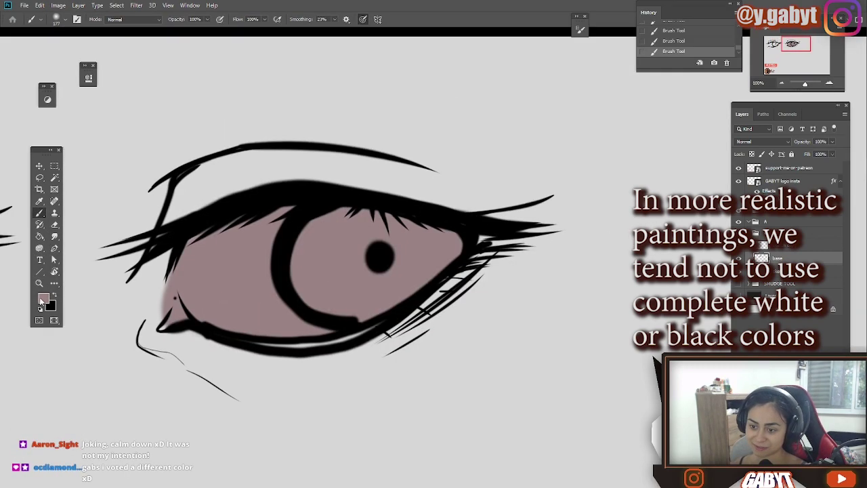
Pick a dark green foreground color and paint the iris area around the pupil on the base layer
{"action": "left_click", "coordinate": [43, 299]}
{"action": "left_click", "coordinate": [689, 202]}
{"action": "left_click", "coordinate": [716, 200]}
{"action": "left_click", "coordinate": [685, 218]}
{"action": "left_click", "coordinate": [784, 133]}
{"action": "mouse_move", "coordinate": [346, 292]}
{"action": "left_mouse_down"}
{"action": "mouse_move", "coordinate": [433, 263]}
{"action": "mouse_move", "coordinate": [379, 216]}
{"action": "mouse_move", "coordinate": [328, 259]}
{"action": "mouse_move", "coordinate": [391, 291]}
{"action": "left_mouse_up"}
{"action": "key", "text": "space"}
{"action": "left_click_drag", "start_coordinate": [314, 283], "coordinate": [417, 247]}
Choose a light warm grey and fill the sclera with it using the Paint Bucket
{"action": "left_click", "coordinate": [44, 298]}
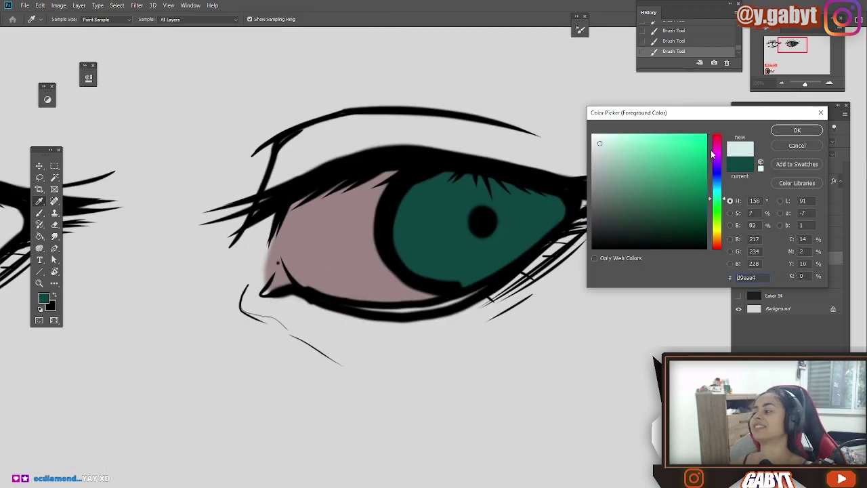
{"action": "left_click_drag", "start_coordinate": [734, 114], "coordinate": [655, 134]}
{"action": "left_click", "coordinate": [562, 173]}
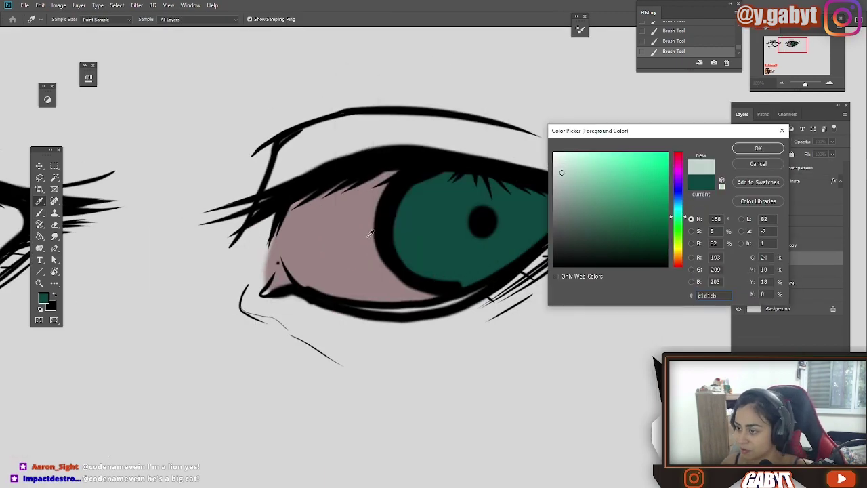
{"action": "left_click", "coordinate": [368, 237]}
{"action": "left_click", "coordinate": [560, 166]}
{"action": "left_click", "coordinate": [678, 260]}
{"action": "left_click", "coordinate": [758, 148]}
{"action": "key", "text": "g"}
{"action": "left_click", "coordinate": [360, 254]}
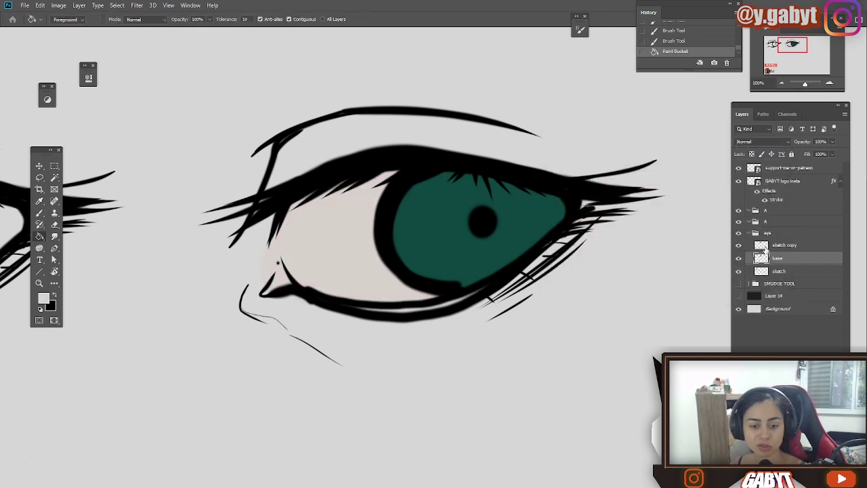
Check the sketch copy layer by toggling its visibility, then select it and lock its transparent pixels
{"action": "left_click", "coordinate": [739, 245]}
{"action": "left_click", "coordinate": [739, 246]}
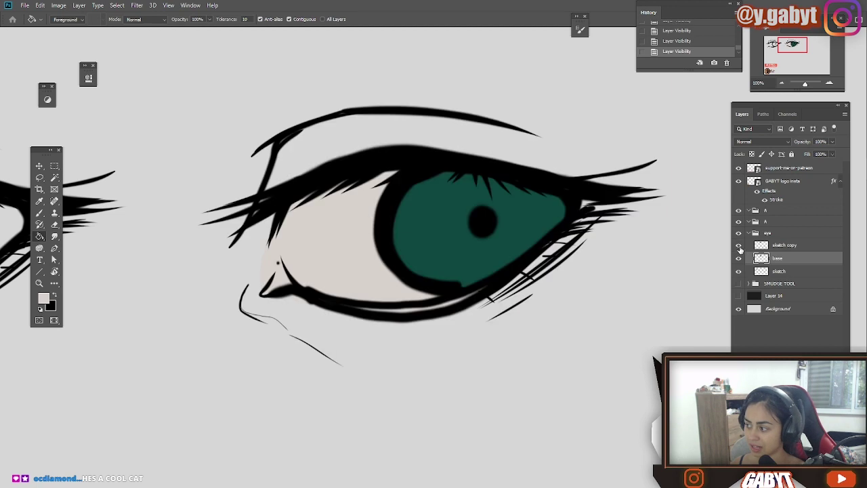
{"action": "left_click", "coordinate": [777, 246]}
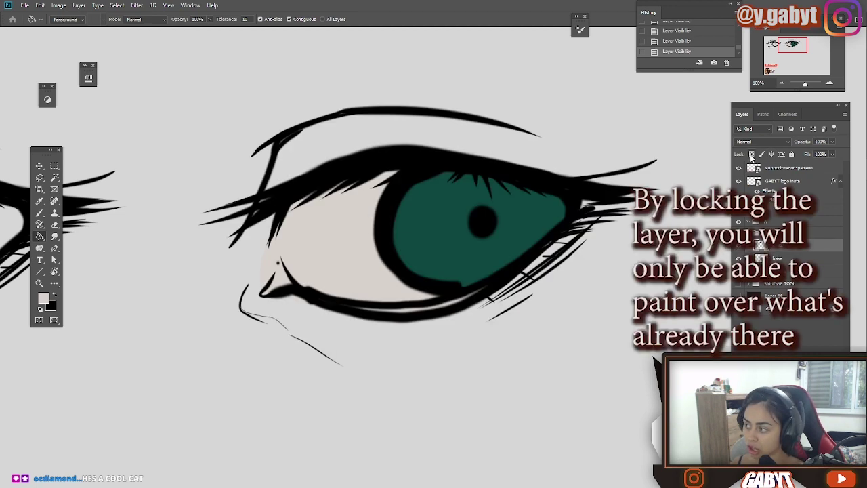
Lighten the outer parts of the line art with faint light grey dabs, using an 1100 px brush at 20% opacity
{"action": "key", "text": "b"}
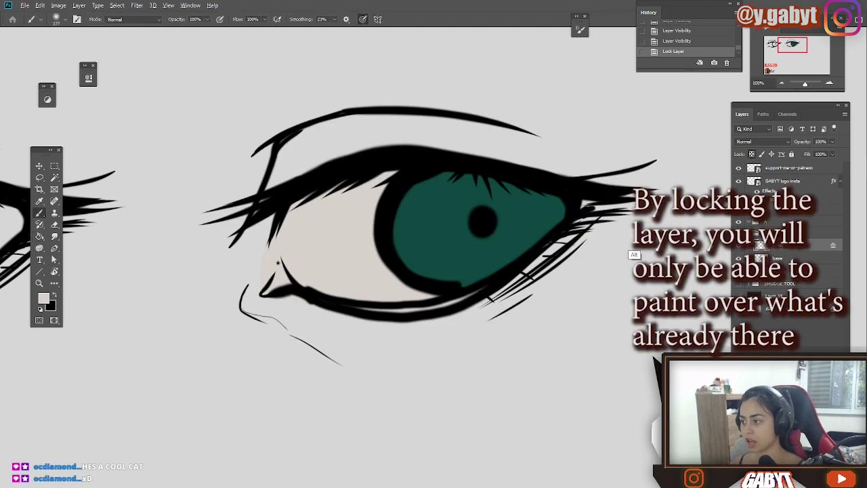
{"action": "key", "text": "bracketright"}
{"action": "key", "text": "bracketright"}
{"action": "key", "text": "bracketright"}
{"action": "key", "text": "bracketright"}
{"action": "key", "text": "bracketright"}
{"action": "key", "text": "bracketright"}
{"action": "key", "text": "bracketright"}
{"action": "key", "text": "bracketright"}
{"action": "key", "text": "bracketright"}
{"action": "key", "text": "bracketright"}
{"action": "key", "text": "bracketright"}
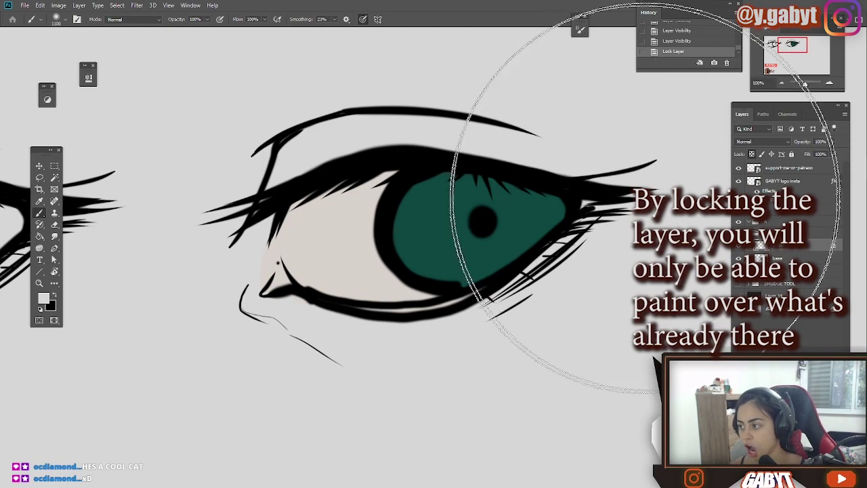
{"action": "left_click", "coordinate": [642, 202]}
{"action": "key", "text": "ctrl+z"}
{"action": "key", "text": "2"}
{"action": "left_click", "coordinate": [640, 209]}
{"action": "left_click", "coordinate": [533, 348]}
{"action": "left_click", "coordinate": [234, 326]}
{"action": "left_click", "coordinate": [264, 136]}
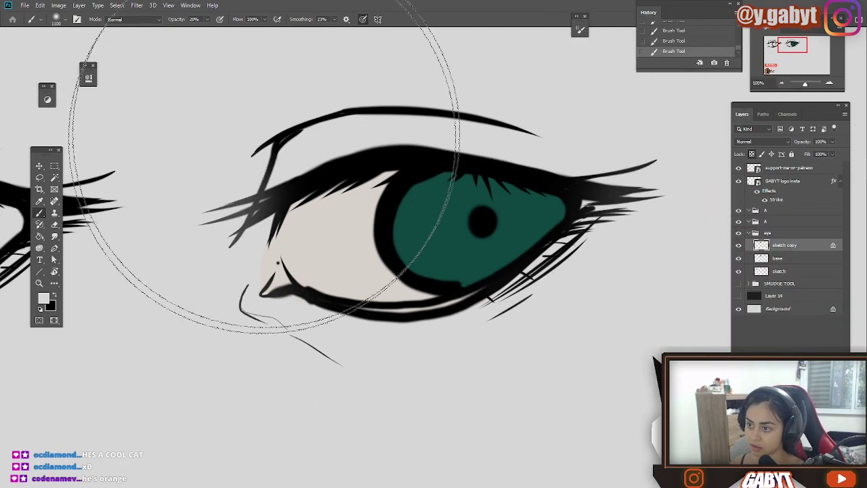
{"action": "left_click", "coordinate": [323, 145]}
{"action": "key", "text": "ctrl+z"}
Shrink the brush and paint a soft light grey highlight along the thick upper eyelid line
{"action": "key", "text": "bracketleft"}
{"action": "key", "text": "bracketleft"}
{"action": "key", "text": "bracketleft"}
{"action": "key", "text": "bracketleft"}
{"action": "key", "text": "bracketleft"}
{"action": "key", "text": "bracketleft"}
{"action": "key", "text": "bracketleft"}
{"action": "key", "text": "bracketleft"}
{"action": "key", "text": "bracketleft"}
{"action": "key", "text": "bracketleft"}
{"action": "key", "text": "bracketleft"}
{"action": "key", "text": "bracketleft"}
{"action": "key", "text": "bracketleft"}
{"action": "left_click_drag", "start_coordinate": [400, 157], "coordinate": [507, 171]}
{"action": "key", "text": "ctrl+z"}
{"action": "left_click_drag", "start_coordinate": [384, 152], "coordinate": [522, 179]}
{"action": "left_click_drag", "start_coordinate": [387, 156], "coordinate": [521, 176]}
{"action": "left_click_drag", "start_coordinate": [366, 157], "coordinate": [474, 162]}
Faintly lighten the crease line above the eye with light grey dabs, using an enlarged brush of about 900 px
{"action": "left_click", "coordinate": [630, 204]}
{"action": "key", "text": "bracketright"}
{"action": "key", "text": "bracketright"}
{"action": "key", "text": "bracketright"}
{"action": "key", "text": "bracketright"}
{"action": "key", "text": "bracketright"}
{"action": "key", "text": "bracketright"}
{"action": "key", "text": "bracketright"}
{"action": "key", "text": "bracketright"}
{"action": "key", "text": "bracketright"}
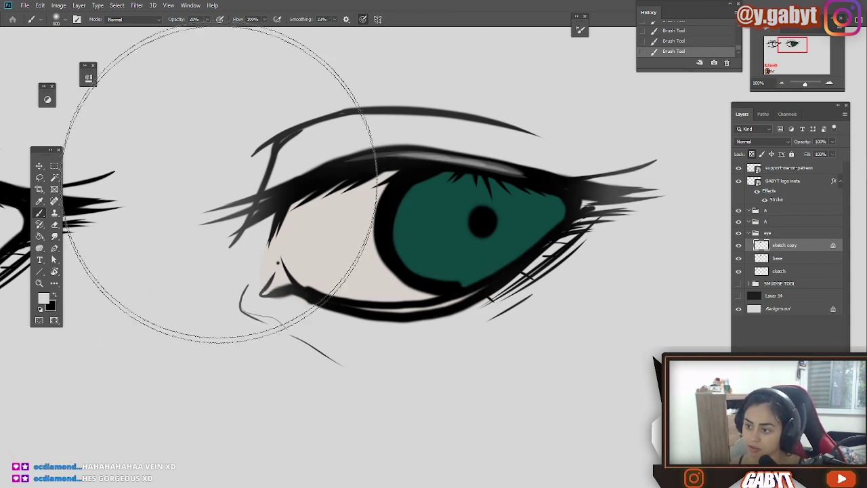
{"action": "left_click", "coordinate": [221, 183]}
Shrink the brush to 300 px and fade the crease line's outer end and the inner corner lines with light grey
{"action": "key", "text": "bracketleft"}
{"action": "key", "text": "bracketleft"}
{"action": "key", "text": "bracketleft"}
{"action": "key", "text": "bracketleft"}
{"action": "key", "text": "bracketleft"}
{"action": "key", "text": "bracketleft"}
{"action": "left_click_drag", "start_coordinate": [498, 112], "coordinate": [459, 93]}
{"action": "left_click", "coordinate": [247, 294]}
Lighten the lower lid lashes and the outer lash tips with faint light grey strokes
{"action": "left_click_drag", "start_coordinate": [494, 322], "coordinate": [409, 339]}
{"action": "key", "text": "ctrl+z"}
{"action": "left_click_drag", "start_coordinate": [538, 295], "coordinate": [413, 347]}
{"action": "left_click", "coordinate": [650, 219]}
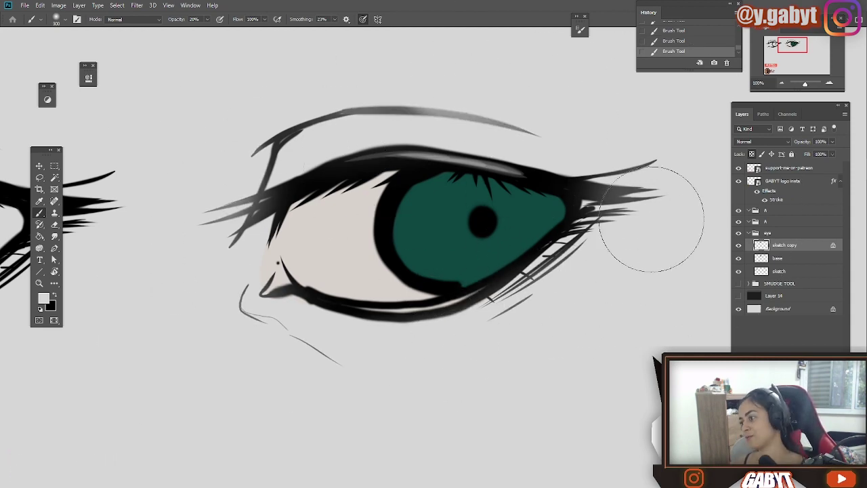
{"action": "key", "text": "ctrl+z"}
{"action": "left_click", "coordinate": [559, 120]}
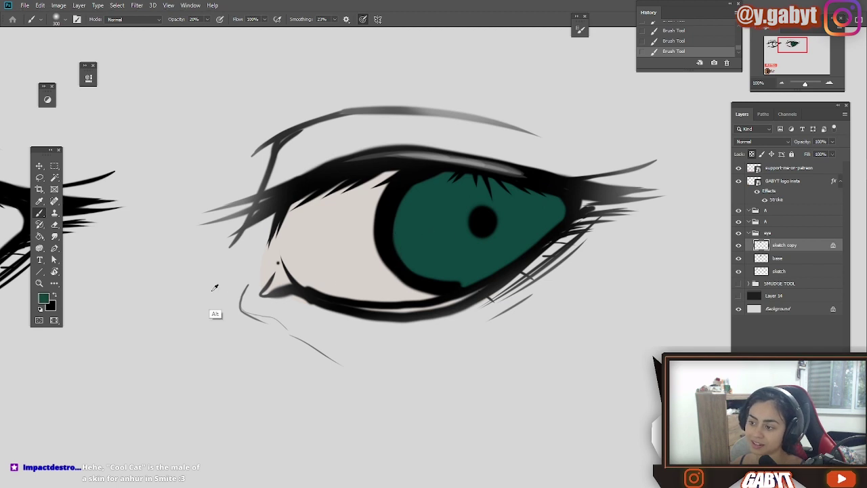
Tint the thick black iris outline with soft strokes of the dark green sampled from the iris
{"action": "left_click_drag", "start_coordinate": [483, 227], "coordinate": [440, 264]}
{"action": "key", "text": "ctrl+z"}
{"action": "left_click_drag", "start_coordinate": [377, 242], "coordinate": [432, 266]}
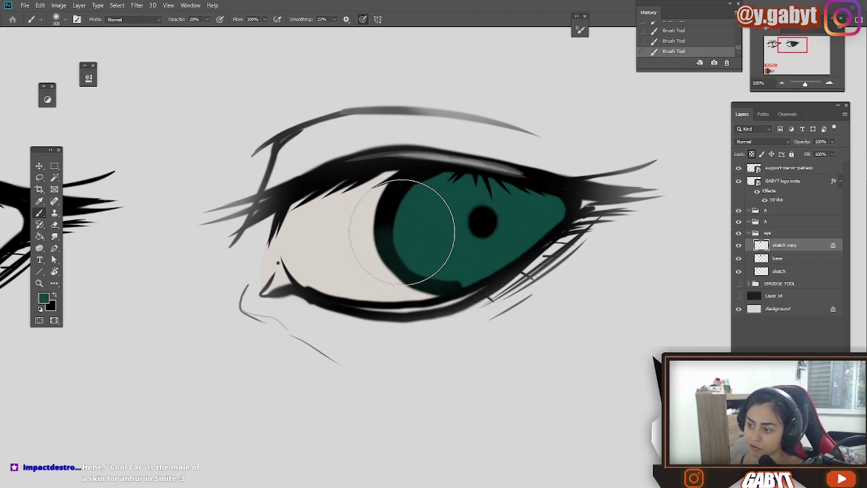
{"action": "key", "text": "ctrl+z"}
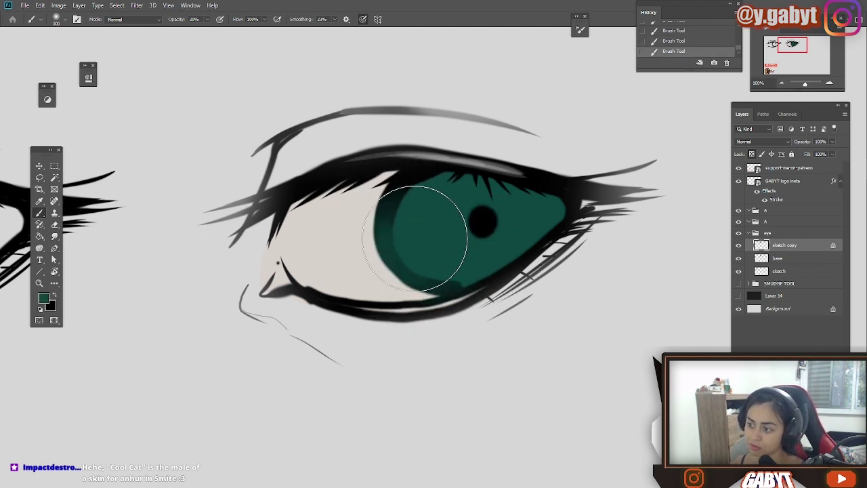
Choose the orange-red c5401d as the foreground color
{"action": "left_click", "coordinate": [43, 298]}
{"action": "left_click", "coordinate": [674, 259]}
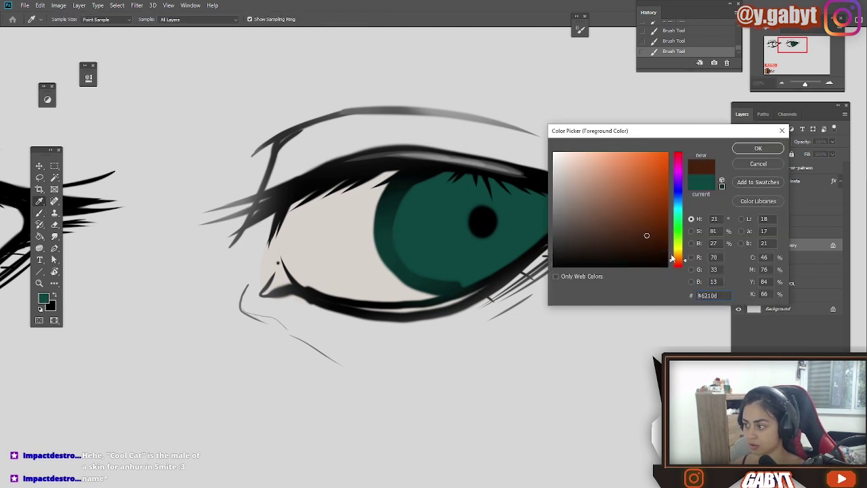
{"action": "left_click", "coordinate": [679, 266]}
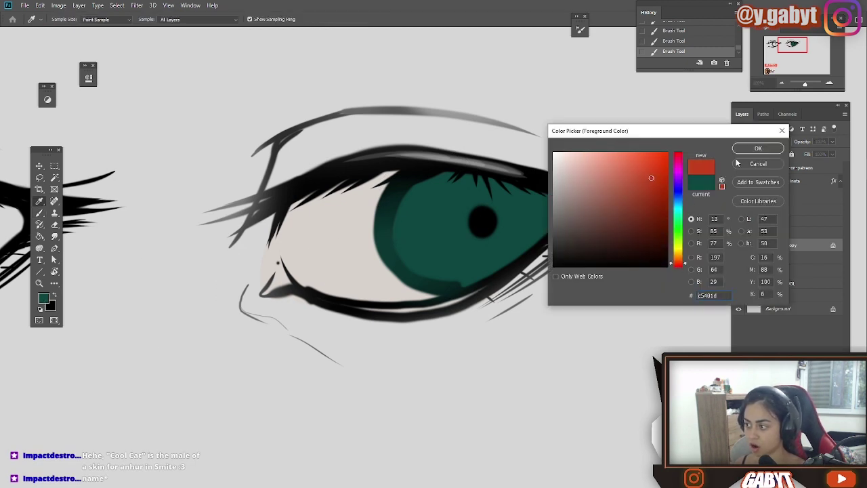
{"action": "left_click", "coordinate": [759, 148]}
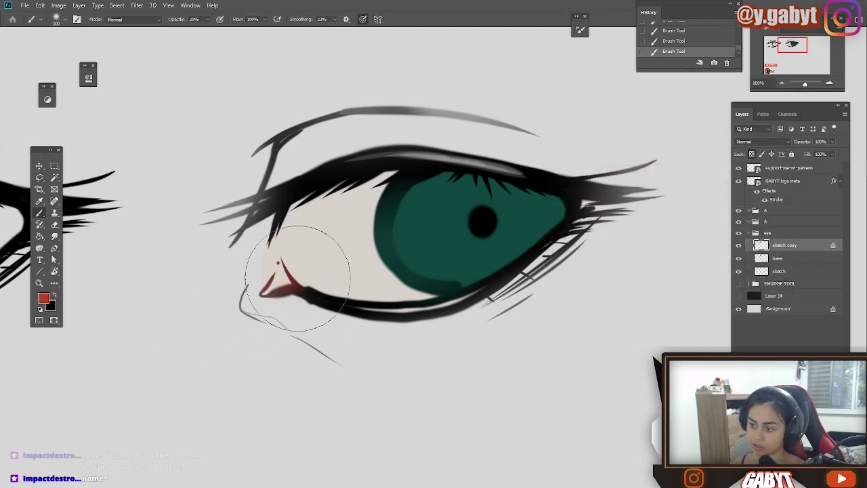
Enlarge the brush to 700 px and softly tint the line art around the tear duct, inner lashes and lower iris edge red
{"action": "key", "text": "ctrl+z"}
{"action": "key", "text": "bracketright"}
{"action": "key", "text": "bracketright"}
{"action": "key", "text": "bracketright"}
{"action": "key", "text": "bracketright"}
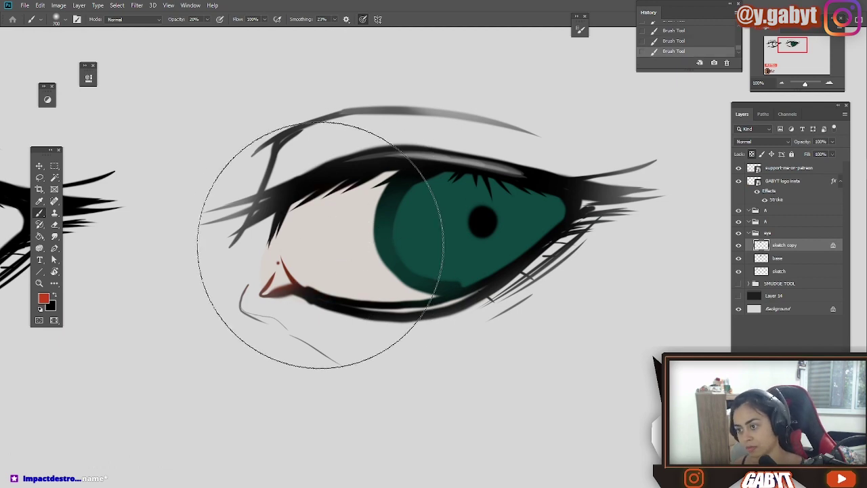
{"action": "left_click_drag", "start_coordinate": [311, 249], "coordinate": [343, 246]}
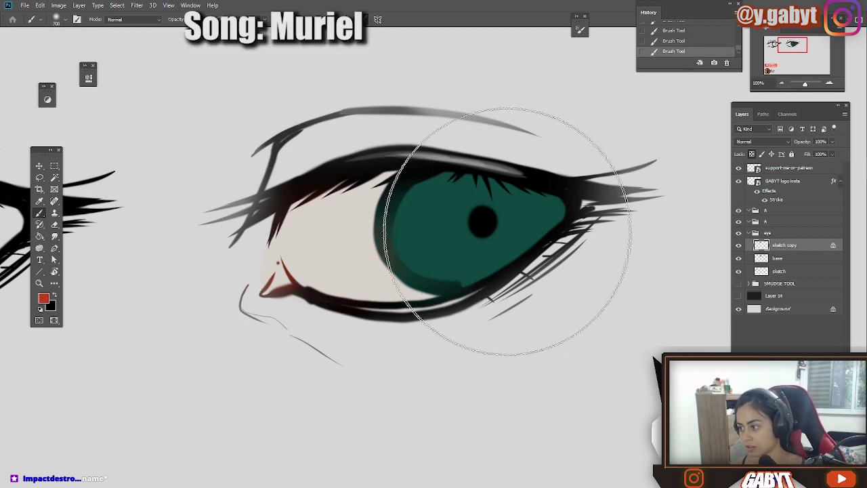
{"action": "left_click_drag", "start_coordinate": [518, 238], "coordinate": [422, 251]}
{"action": "key", "text": "ctrl+z"}
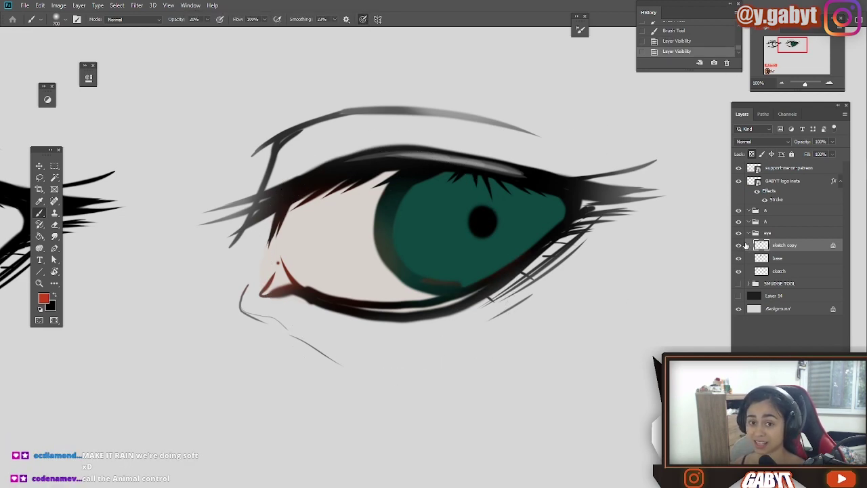
Merge the sketch copy layer down into the base layer and check the result by toggling its visibility
{"action": "key", "text": "ctrl+e"}
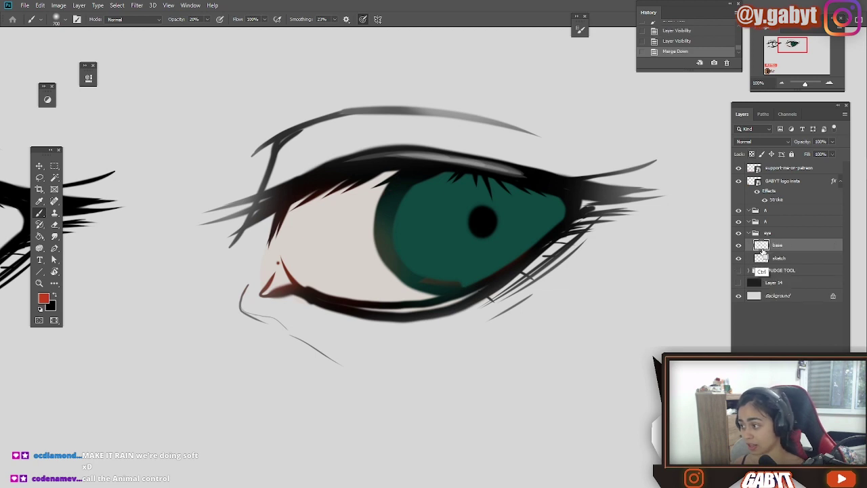
{"action": "left_click", "coordinate": [738, 246]}
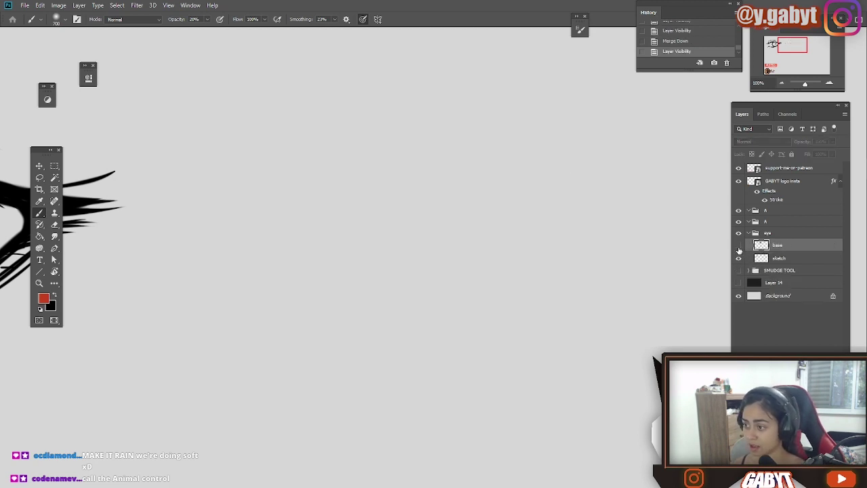
{"action": "left_click", "coordinate": [738, 246]}
{"action": "left_click", "coordinate": [739, 245]}
{"action": "left_click", "coordinate": [739, 245]}
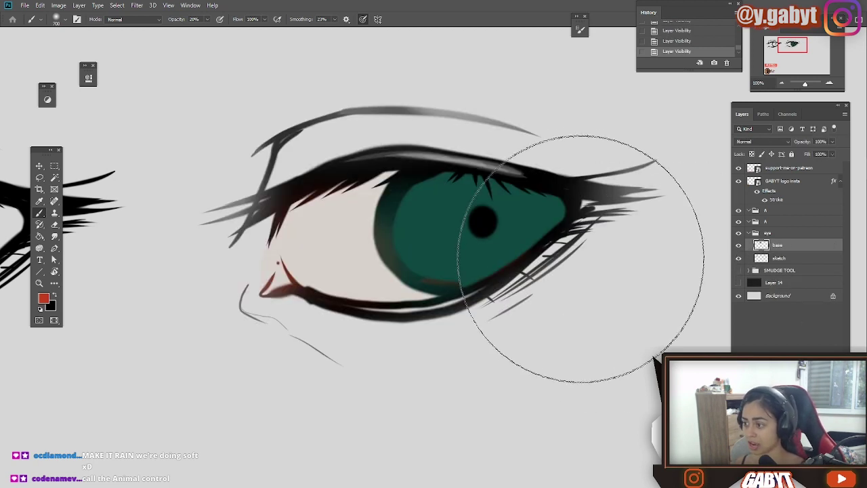
{"action": "left_click_drag", "start_coordinate": [530, 211], "coordinate": [362, 237]}
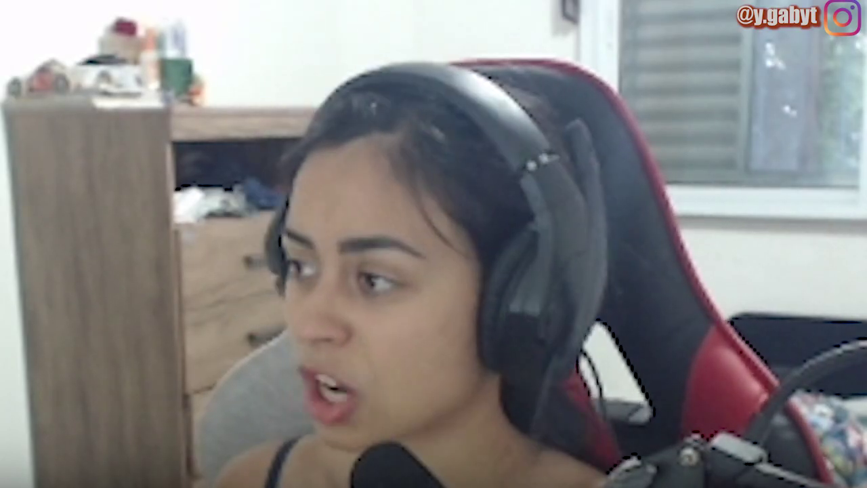
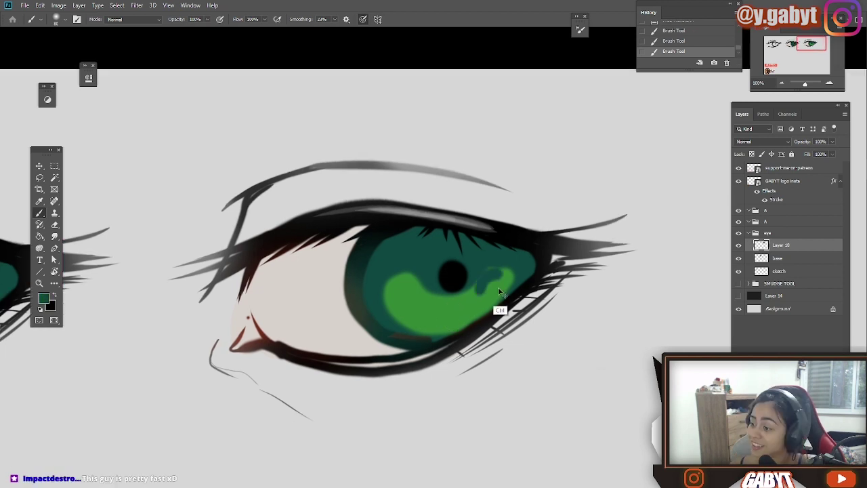
Undo the dark green stroke on the light green iris patch and try a darker green shadow across the upper sclera
{"action": "key", "text": "ctrl+z"}
{"action": "left_click", "coordinate": [502, 285], "text": "alt"}
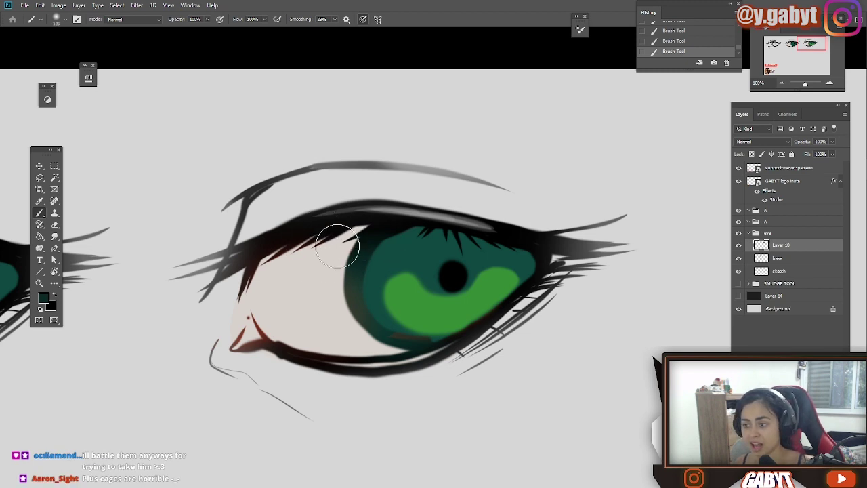
{"action": "mouse_move", "coordinate": [337, 245]}
{"action": "left_mouse_down"}
{"action": "mouse_move", "coordinate": [285, 271]}
{"action": "mouse_move", "coordinate": [360, 227]}
{"action": "mouse_move", "coordinate": [186, 320]}
{"action": "left_mouse_up"}
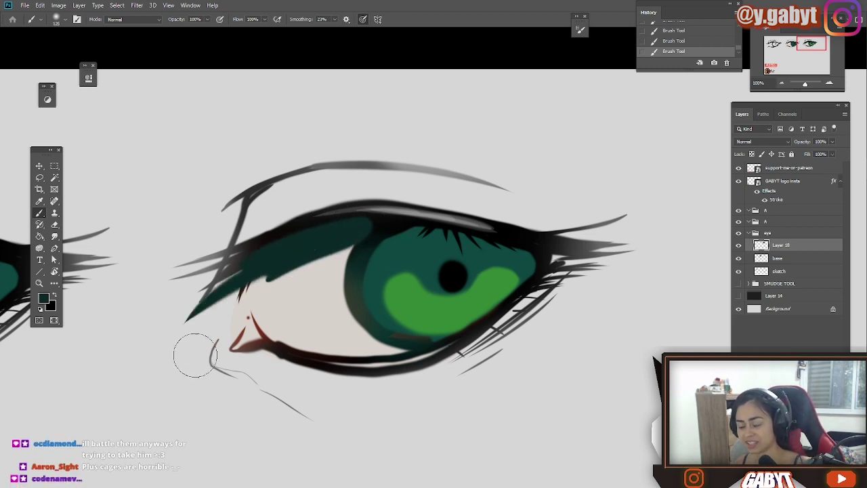
{"action": "key", "text": "ctrl+z"}
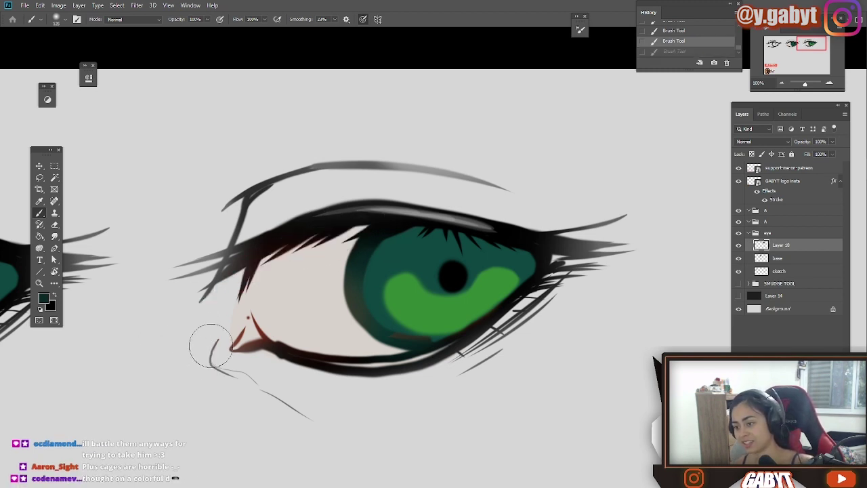
Set the brush's blending mode to Darken, trying Multiply in between
{"action": "left_click", "coordinate": [122, 19]}
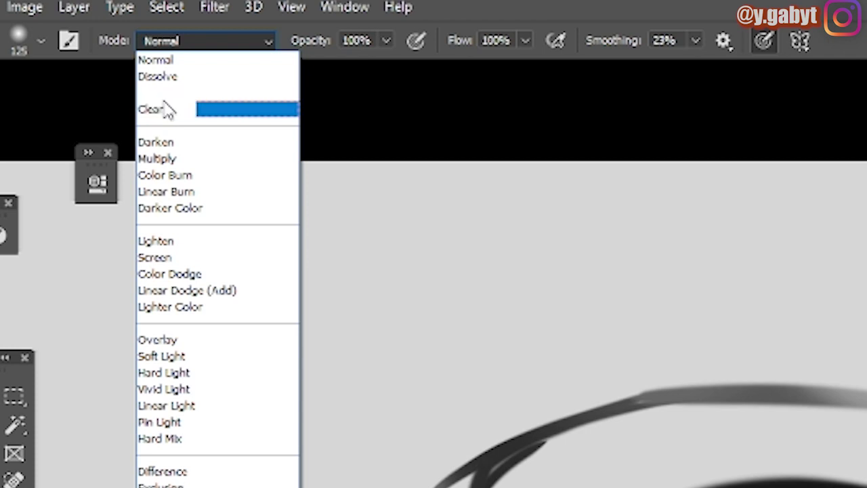
{"action": "left_click", "coordinate": [180, 151]}
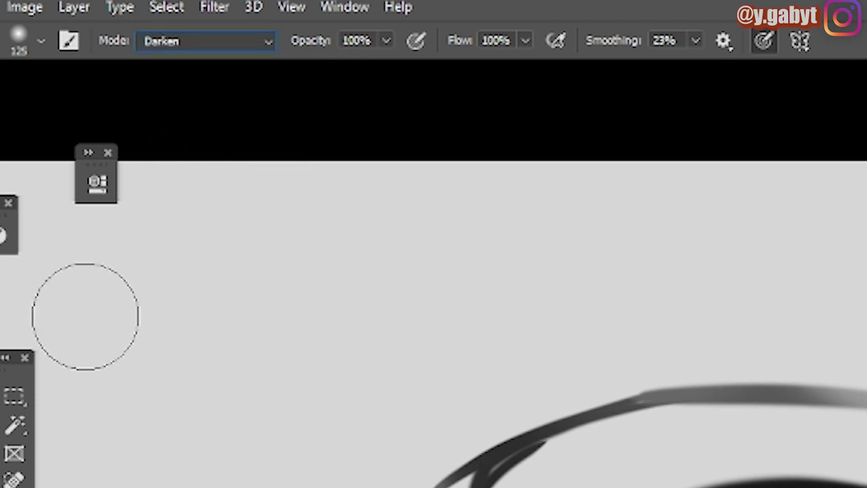
{"action": "left_click", "coordinate": [171, 43]}
{"action": "left_click", "coordinate": [205, 158]}
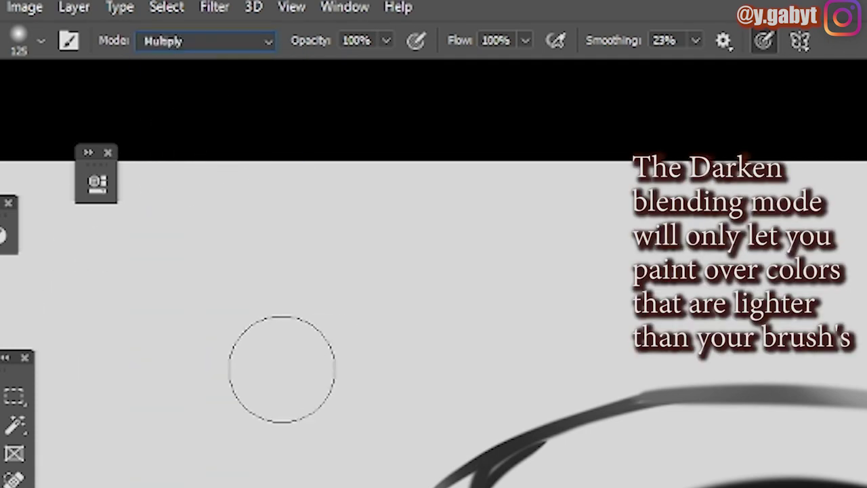
{"action": "left_click", "coordinate": [229, 45]}
{"action": "left_click", "coordinate": [234, 143]}
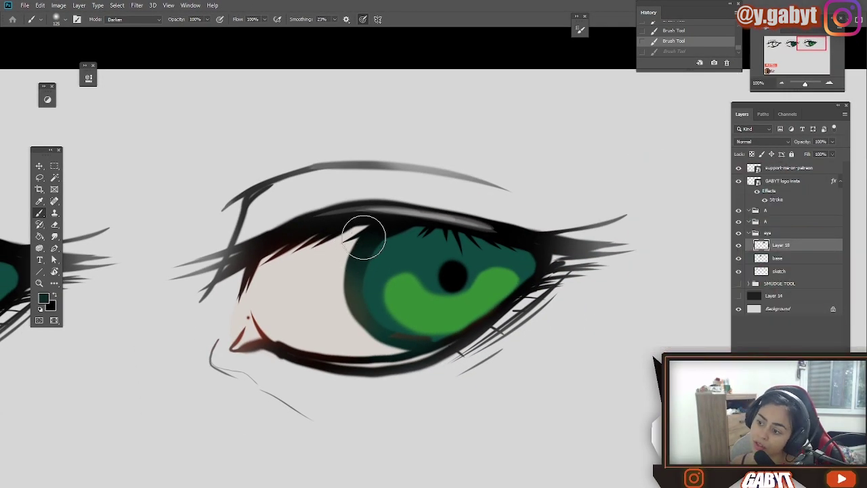
Shade the sclera's upper and inner edges with soft dark green strokes, using a 190 px Darken brush at 20% opacity
{"action": "right_click", "coordinate": [364, 237]}
{"action": "key", "text": "Return"}
{"action": "left_click_drag", "start_coordinate": [290, 251], "coordinate": [289, 257]}
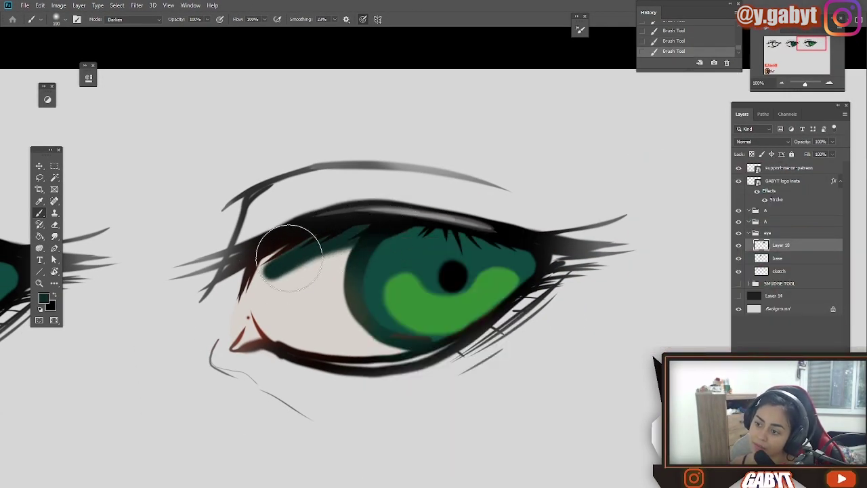
{"action": "key", "text": "ctrl+z"}
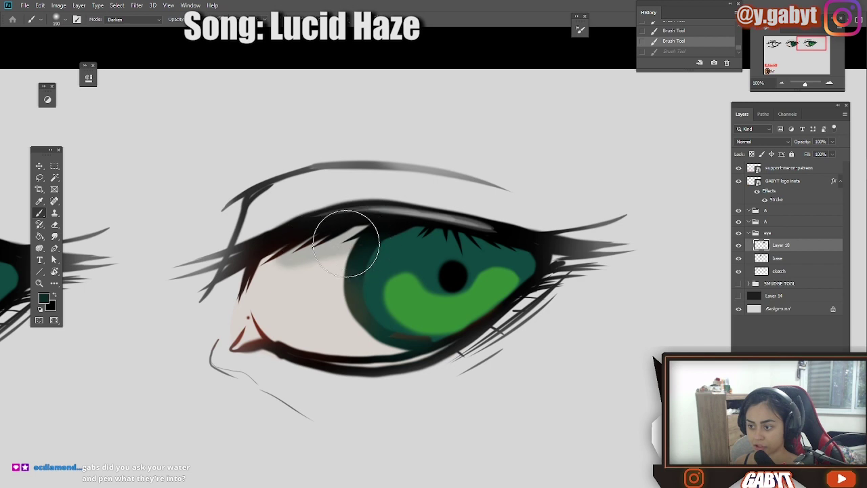
{"action": "mouse_move", "coordinate": [262, 296]}
{"action": "left_mouse_down"}
{"action": "mouse_move", "coordinate": [280, 260]}
{"action": "mouse_move", "coordinate": [271, 281]}
{"action": "mouse_move", "coordinate": [312, 265]}
{"action": "left_mouse_up"}
{"action": "left_click_drag", "start_coordinate": [333, 237], "coordinate": [253, 305]}
{"action": "left_click_drag", "start_coordinate": [452, 409], "coordinate": [467, 374]}
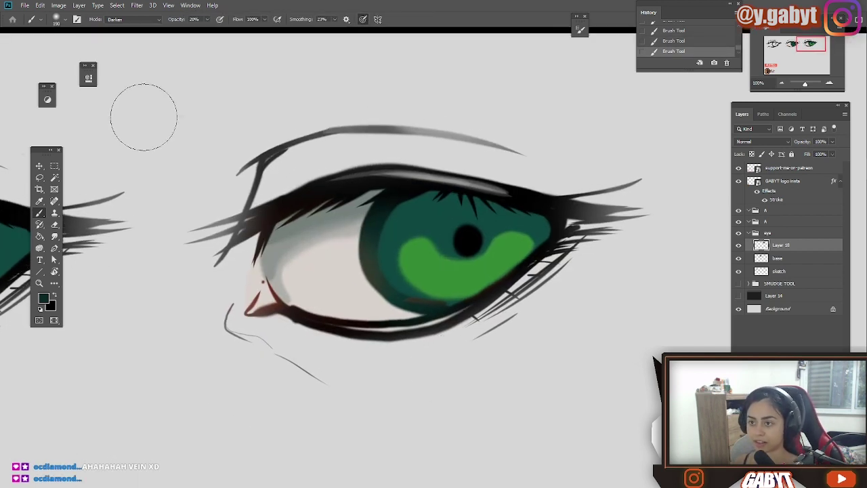
Return the brush mode to Normal and choose the light yellow-green c6cc68 as the foreground color
{"action": "left_click", "coordinate": [134, 20]}
{"action": "left_click", "coordinate": [129, 29]}
{"action": "key", "text": "alt"}
{"action": "left_click", "coordinate": [42, 300]}
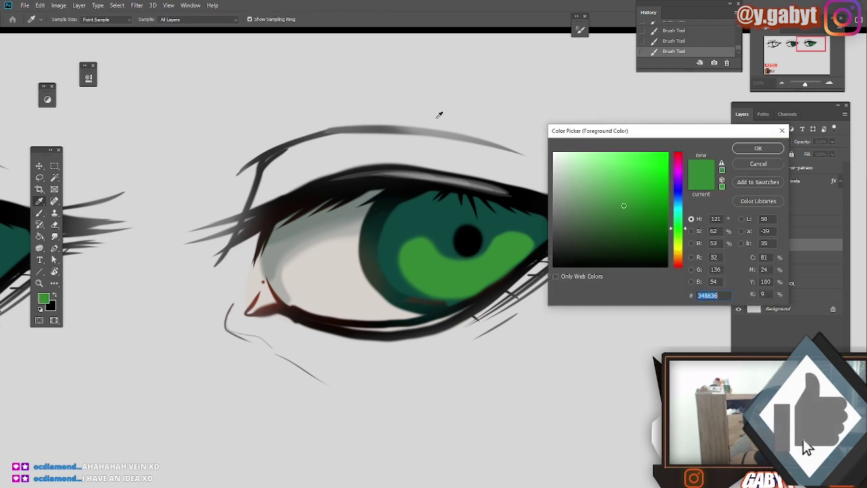
{"action": "left_click_drag", "start_coordinate": [681, 234], "coordinate": [681, 247]}
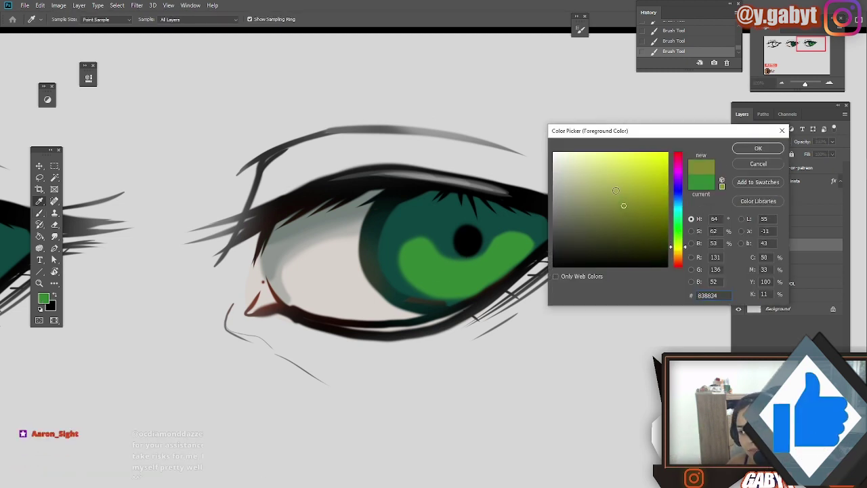
{"action": "left_click", "coordinate": [620, 187]}
{"action": "left_click", "coordinate": [747, 149]}
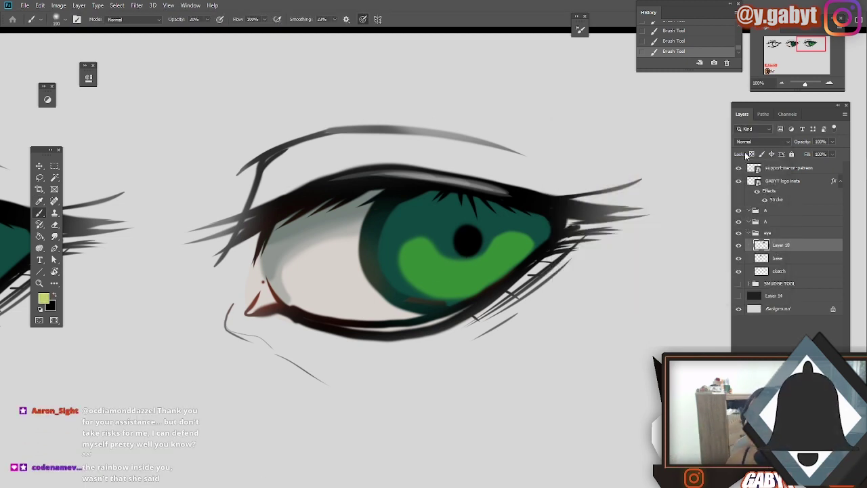
Paint a light yellow-green crescent around the pupil's lower edge, using a 150 px brush at 100% opacity
{"action": "mouse_move", "coordinate": [465, 263]}
{"action": "left_mouse_down"}
{"action": "mouse_move", "coordinate": [500, 245]}
{"action": "mouse_move", "coordinate": [485, 237]}
{"action": "left_mouse_up"}
{"action": "key", "text": "ctrl+z"}
{"action": "key", "text": "bracketleft"}
{"action": "key", "text": "bracketleft"}
{"action": "key", "text": "bracketleft"}
{"action": "key", "text": "bracketleft"}
{"action": "left_click", "coordinate": [43, 298]}
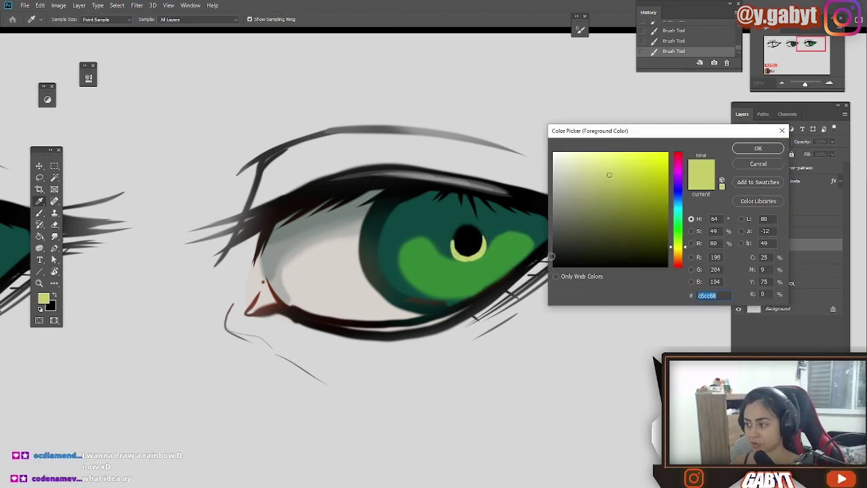
{"action": "key", "text": "Escape"}
{"action": "key", "text": "ctrl+z"}
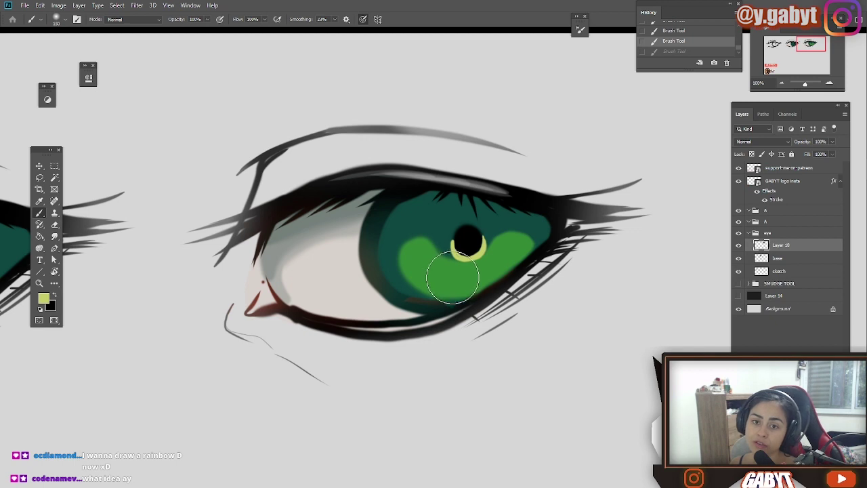
{"action": "key", "text": "ctrl+shift+z"}
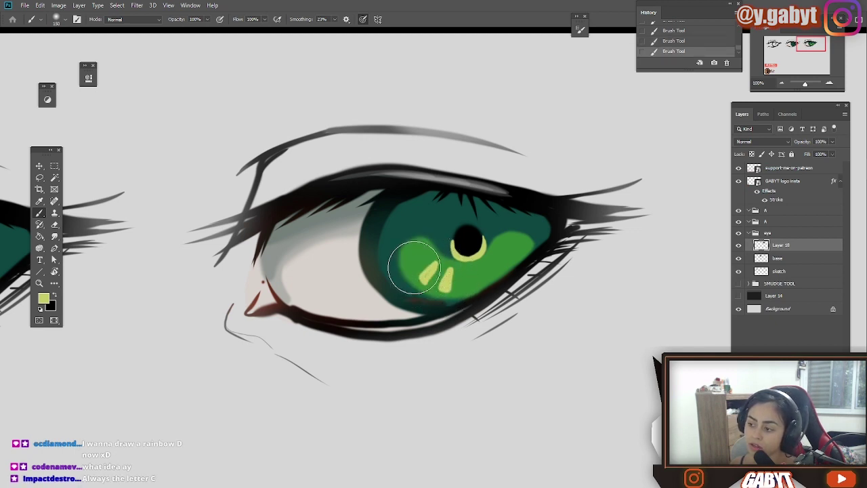
Try short radiating yellow-green strokes across the light green iris patch below the pupil, and undo them
{"action": "left_click_drag", "start_coordinate": [467, 271], "coordinate": [464, 290]}
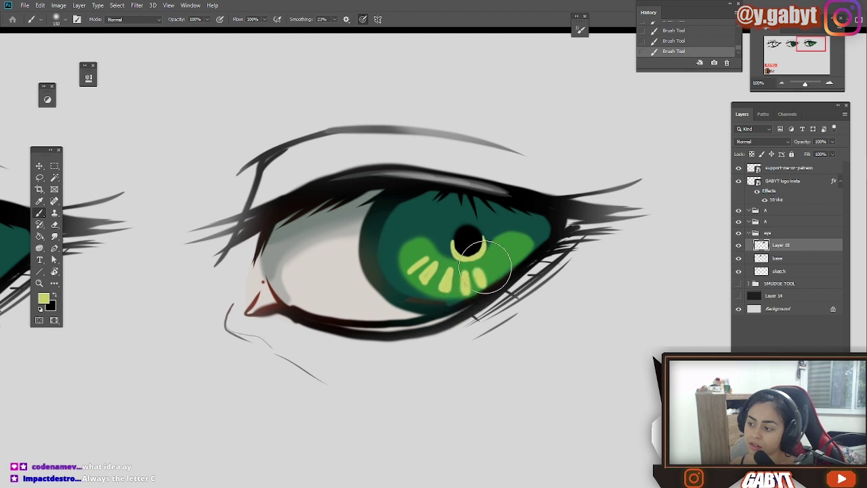
{"action": "left_click_drag", "start_coordinate": [498, 266], "coordinate": [506, 254]}
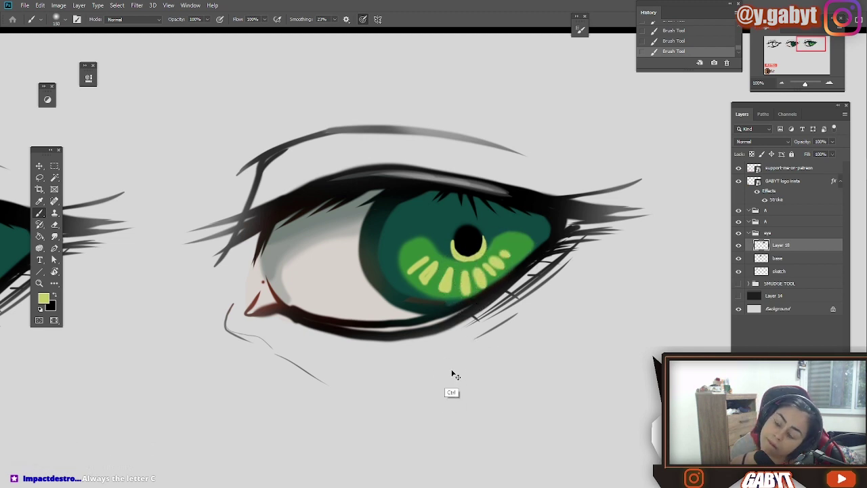
{"action": "key", "text": "ctrl+z"}
{"action": "key", "text": "ctrl+z"}
{"action": "key", "text": "ctrl+z"}
{"action": "key", "text": "ctrl+z"}
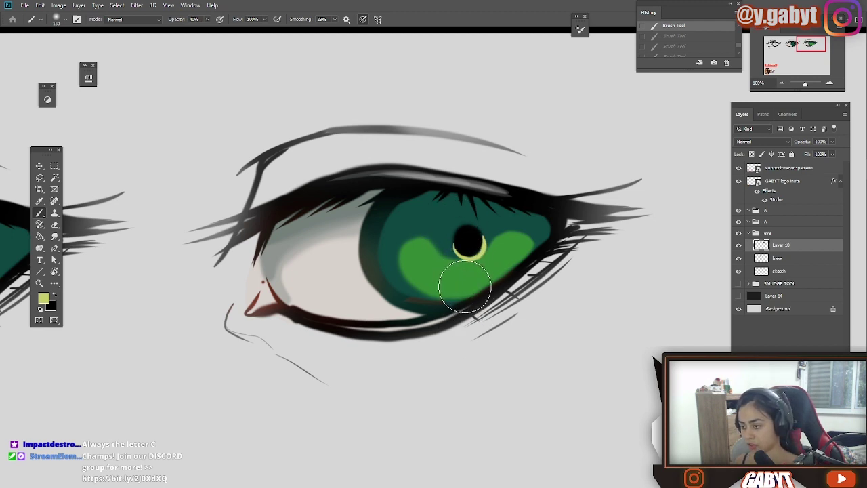
Paint a soft light yellow-green band across the green iris patch below the pupil, using 40% brush opacity
{"action": "mouse_move", "coordinate": [443, 275]}
{"action": "left_mouse_down"}
{"action": "mouse_move", "coordinate": [510, 241]}
{"action": "mouse_move", "coordinate": [469, 282]}
{"action": "mouse_move", "coordinate": [430, 250]}
{"action": "mouse_move", "coordinate": [467, 279]}
{"action": "mouse_move", "coordinate": [443, 273]}
{"action": "mouse_move", "coordinate": [491, 265]}
{"action": "left_mouse_up"}
{"action": "key", "text": "ctrl+z"}
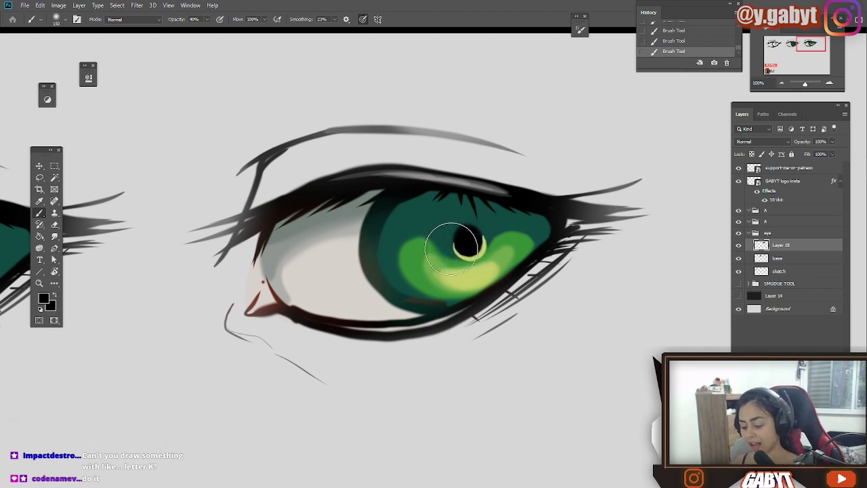
Darken the iris on both sides of the pupil and along its dark rim with soft black strokes at 40% opacity
{"action": "mouse_move", "coordinate": [649, 138]}
{"action": "left_mouse_down"}
{"action": "mouse_move", "coordinate": [116, 155]}
{"action": "mouse_move", "coordinate": [8, 169]}
{"action": "left_mouse_up"}
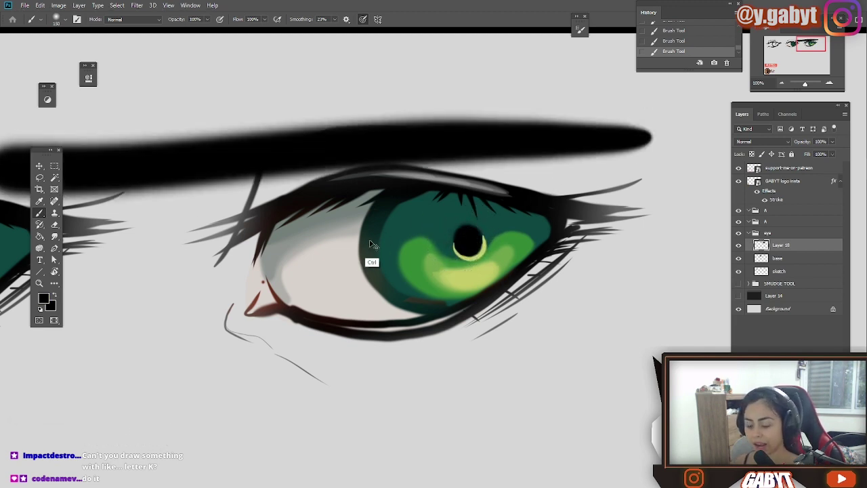
{"action": "key", "text": "ctrl+z"}
{"action": "left_click", "coordinate": [470, 235], "text": "alt"}
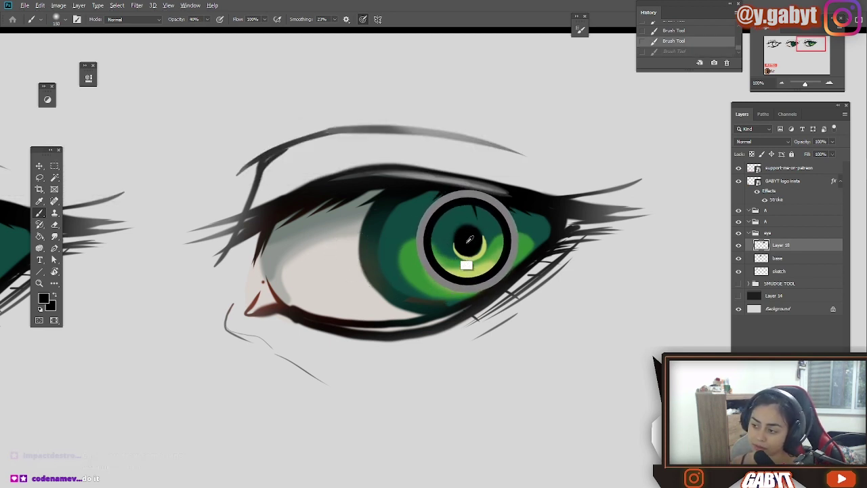
{"action": "mouse_move", "coordinate": [540, 236]}
{"action": "left_mouse_down"}
{"action": "mouse_move", "coordinate": [509, 227]}
{"action": "mouse_move", "coordinate": [538, 233]}
{"action": "mouse_move", "coordinate": [502, 225]}
{"action": "mouse_move", "coordinate": [451, 247]}
{"action": "mouse_move", "coordinate": [430, 231]}
{"action": "mouse_move", "coordinate": [386, 238]}
{"action": "left_mouse_up"}
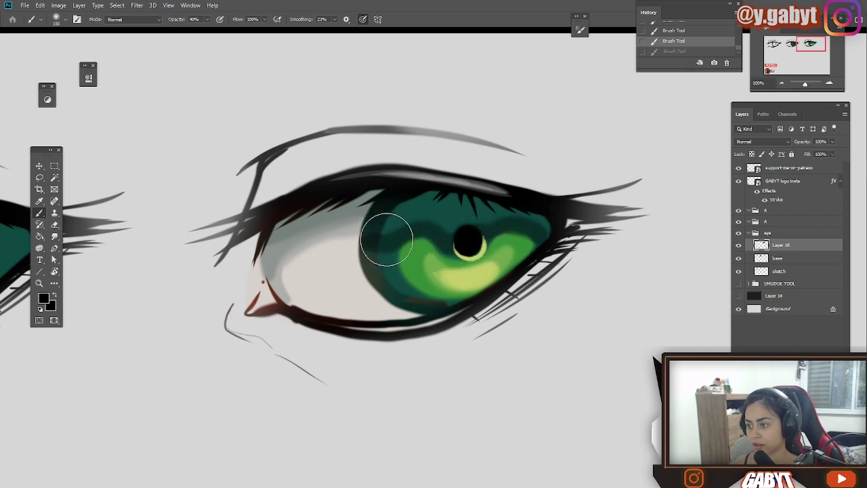
{"action": "mouse_move", "coordinate": [439, 240]}
{"action": "left_mouse_down"}
{"action": "mouse_move", "coordinate": [413, 230]}
{"action": "mouse_move", "coordinate": [376, 243]}
{"action": "mouse_move", "coordinate": [424, 233]}
{"action": "mouse_move", "coordinate": [451, 244]}
{"action": "left_mouse_up"}
{"action": "mouse_move", "coordinate": [308, 81]}
{"action": "left_mouse_down"}
{"action": "mouse_move", "coordinate": [397, 91]}
{"action": "mouse_move", "coordinate": [505, 120]}
{"action": "left_mouse_up"}
{"action": "key", "text": "ctrl+z"}
{"action": "mouse_move", "coordinate": [473, 250]}
{"action": "left_mouse_down"}
{"action": "mouse_move", "coordinate": [368, 241]}
{"action": "mouse_move", "coordinate": [399, 295]}
{"action": "mouse_move", "coordinate": [423, 191]}
{"action": "mouse_move", "coordinate": [502, 256]}
{"action": "left_mouse_up"}
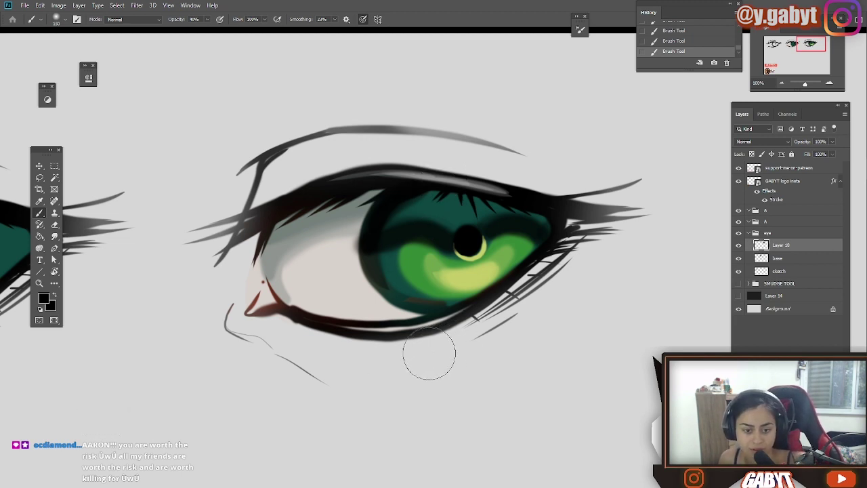
Try more black strokes around the eye, undoing the unwanted ones, and darken the lower inner edge of the iris
{"action": "mouse_move", "coordinate": [444, 264]}
{"action": "left_mouse_down"}
{"action": "mouse_move", "coordinate": [438, 290]}
{"action": "mouse_move", "coordinate": [507, 271]}
{"action": "left_mouse_up"}
{"action": "key", "text": "ctrl+z"}
{"action": "key", "text": "ctrl+z"}
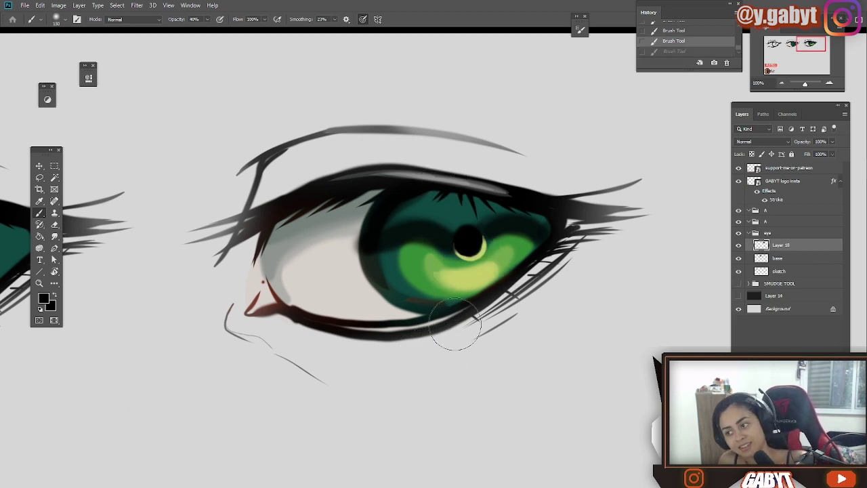
{"action": "left_click_drag", "start_coordinate": [285, 313], "coordinate": [324, 322]}
{"action": "key", "text": "ctrl+z"}
{"action": "left_click_drag", "start_coordinate": [557, 225], "coordinate": [574, 268]}
{"action": "key", "text": "ctrl+z"}
{"action": "left_click_drag", "start_coordinate": [377, 263], "coordinate": [437, 290]}
Duplicate the painted third eye's layer and place the copy below the first eye in the upper row
{"action": "left_click_drag", "start_coordinate": [805, 84], "coordinate": [805, 84]}
{"action": "left_click", "coordinate": [781, 84]}
{"action": "left_click", "coordinate": [781, 83]}
{"action": "left_click", "coordinate": [781, 84]}
{"action": "left_click", "coordinate": [781, 84]}
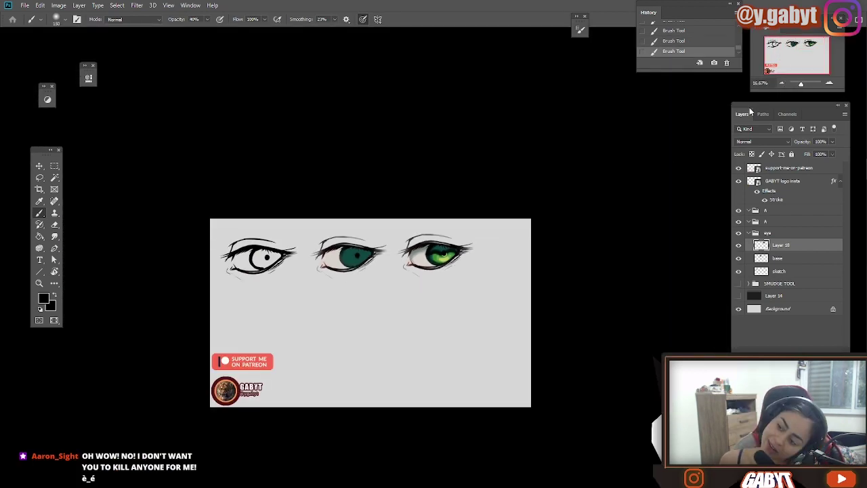
{"action": "left_click", "coordinate": [829, 83]}
{"action": "left_click", "coordinate": [829, 83]}
{"action": "left_click", "coordinate": [829, 84]}
{"action": "left_click", "coordinate": [781, 84]}
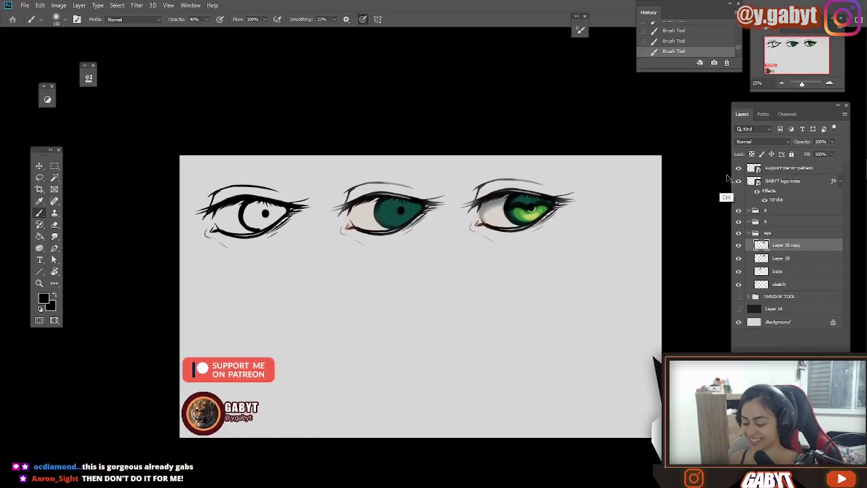
{"action": "left_click_drag", "start_coordinate": [513, 204], "coordinate": [280, 300]}
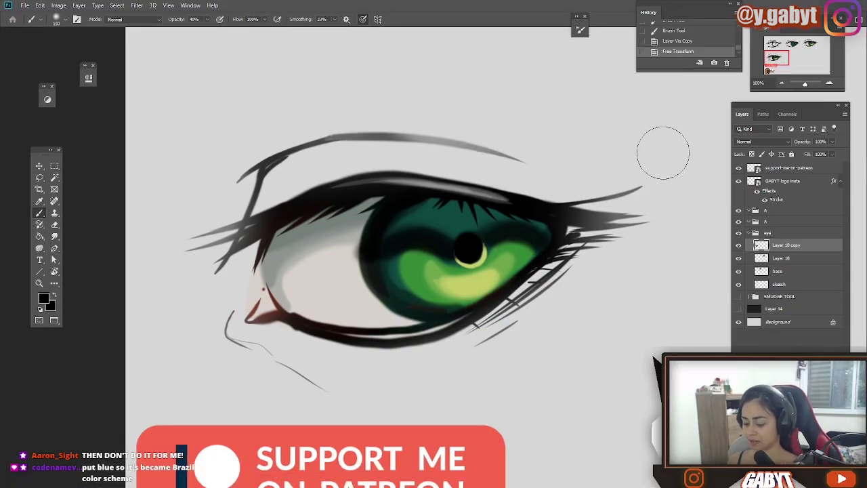
Switch to full-screen view and enable brush Transfer, with opacity controlled by Pen Pressure at a 51% minimum
{"action": "key", "text": "f"}
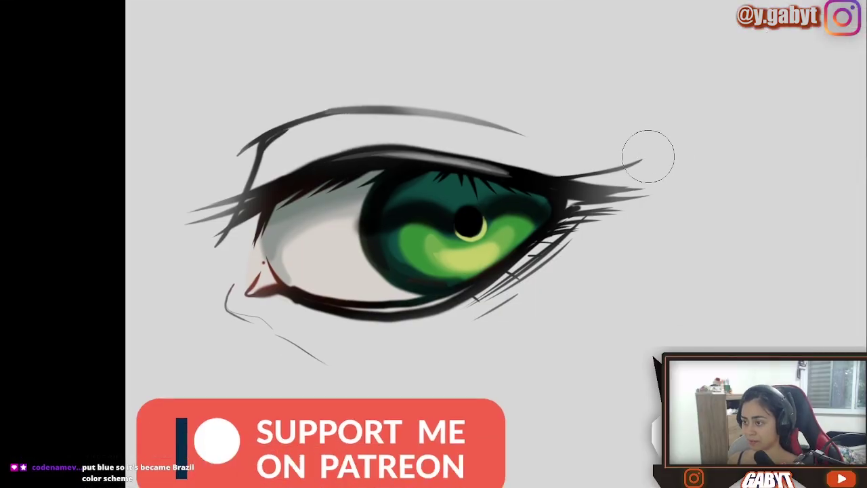
{"action": "left_click", "coordinate": [590, 198], "text": "ctrl"}
{"action": "left_click_drag", "start_coordinate": [433, 241], "coordinate": [626, 216]}
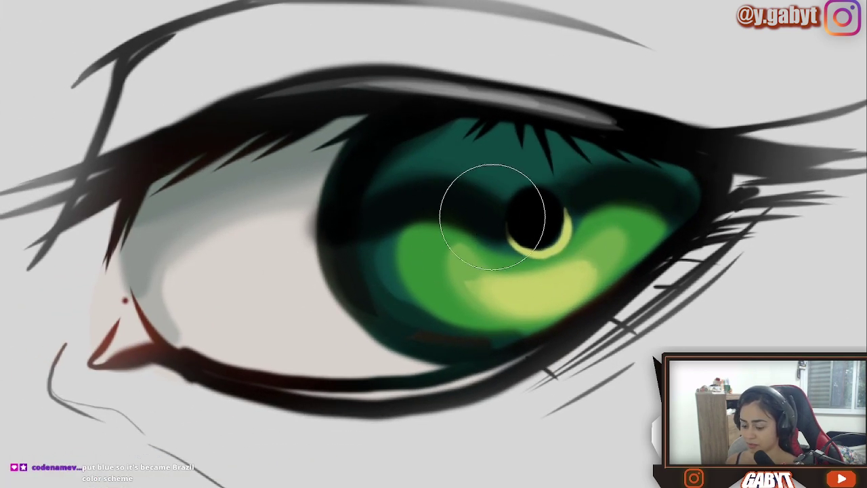
{"action": "key", "text": "F5"}
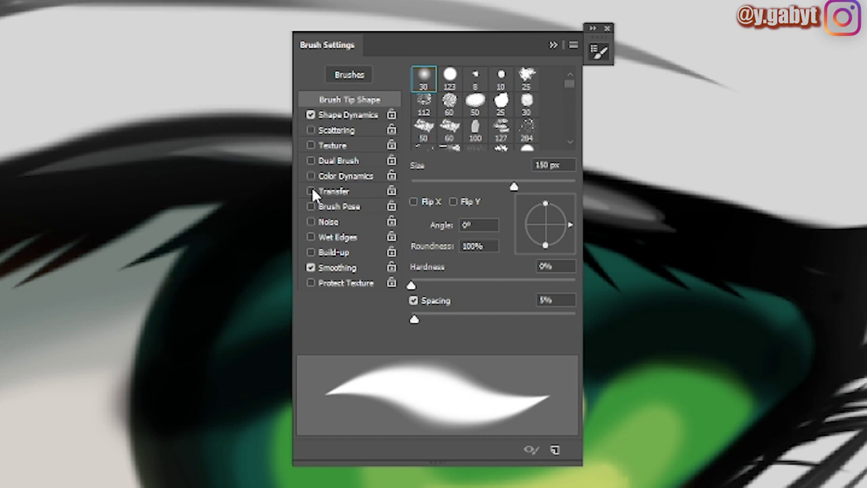
{"action": "key", "text": "F5"}
{"action": "key", "text": "F5"}
{"action": "left_click", "coordinate": [311, 191]}
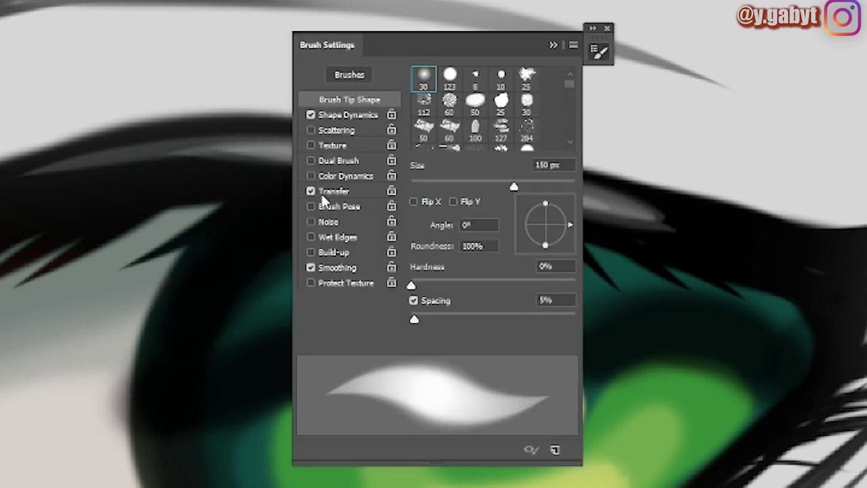
{"action": "left_click", "coordinate": [350, 191]}
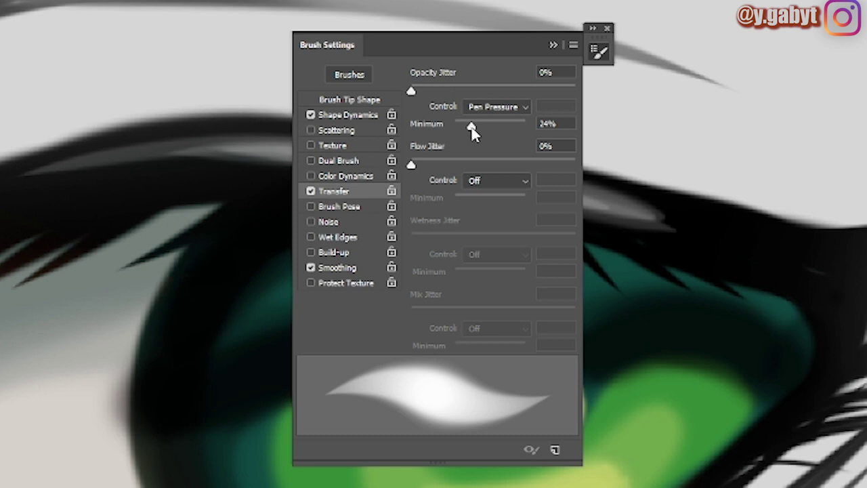
{"action": "left_click_drag", "start_coordinate": [472, 129], "coordinate": [492, 133]}
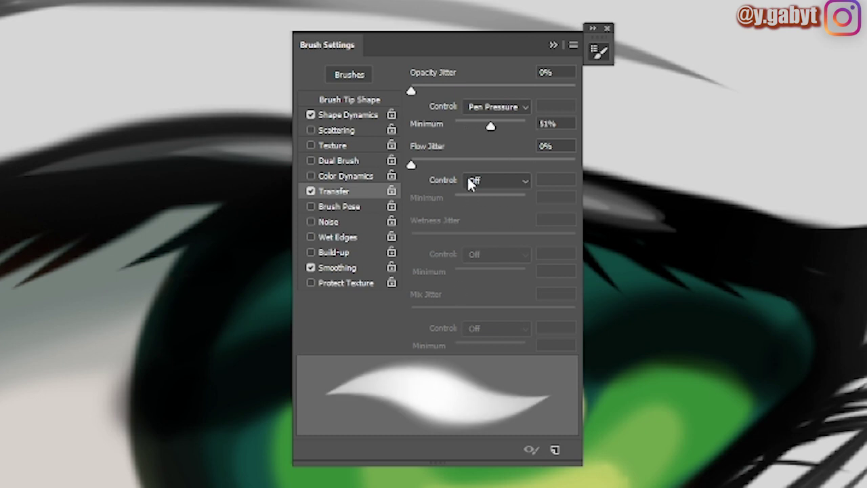
{"action": "key", "text": "F5"}
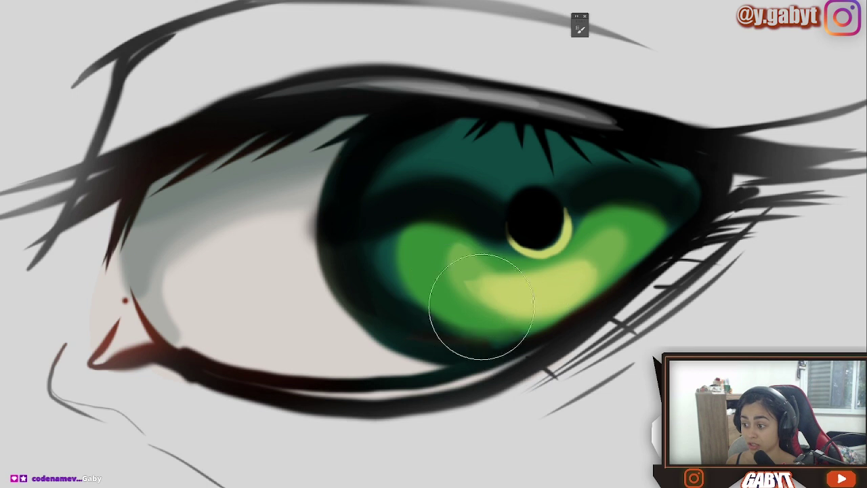
Sample the sclera's grey-green shadow color and paint soft shading around its inner corner and along its lower edge
{"action": "left_click_drag", "start_coordinate": [186, 396], "coordinate": [377, 298]}
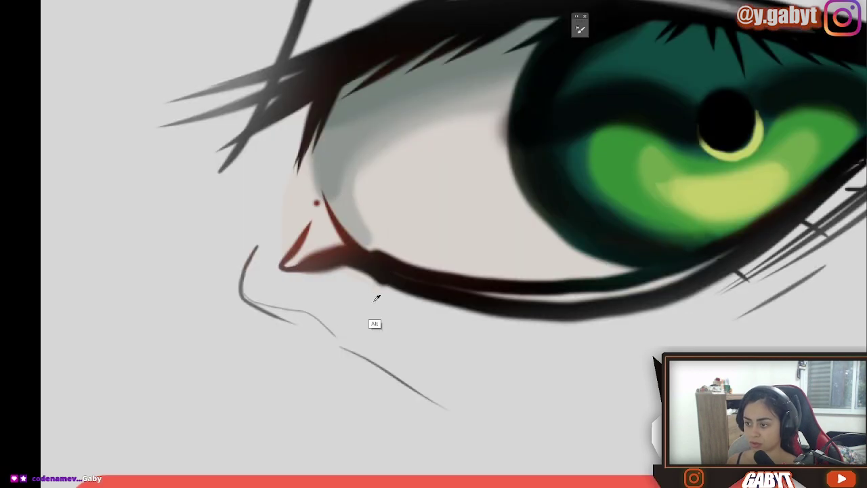
{"action": "left_click", "coordinate": [357, 230], "text": "alt"}
{"action": "mouse_move", "coordinate": [330, 183]}
{"action": "left_mouse_down"}
{"action": "mouse_move", "coordinate": [389, 249]}
{"action": "mouse_move", "coordinate": [477, 254]}
{"action": "mouse_move", "coordinate": [546, 271]}
{"action": "mouse_move", "coordinate": [424, 249]}
{"action": "mouse_move", "coordinate": [535, 258]}
{"action": "mouse_move", "coordinate": [371, 221]}
{"action": "mouse_move", "coordinate": [563, 275]}
{"action": "left_mouse_up"}
{"action": "right_click", "coordinate": [409, 189]}
{"action": "left_click", "coordinate": [466, 149]}
{"action": "mouse_move", "coordinate": [494, 140]}
{"action": "left_mouse_down"}
{"action": "mouse_move", "coordinate": [353, 145]}
{"action": "mouse_move", "coordinate": [262, 280]}
{"action": "left_mouse_up"}
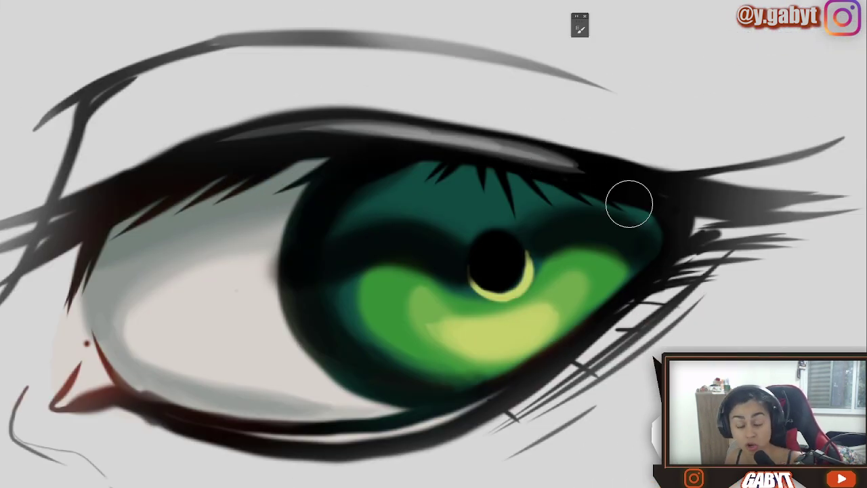
Soften the grey highlight on the upper lash line and fill in the dark lashes at the outer corner
{"action": "mouse_move", "coordinate": [704, 213]}
{"action": "left_mouse_down"}
{"action": "mouse_move", "coordinate": [548, 219]}
{"action": "mouse_move", "coordinate": [602, 221]}
{"action": "left_mouse_up"}
{"action": "left_click", "coordinate": [561, 216], "text": "alt"}
{"action": "left_click_drag", "start_coordinate": [451, 199], "coordinate": [599, 207]}
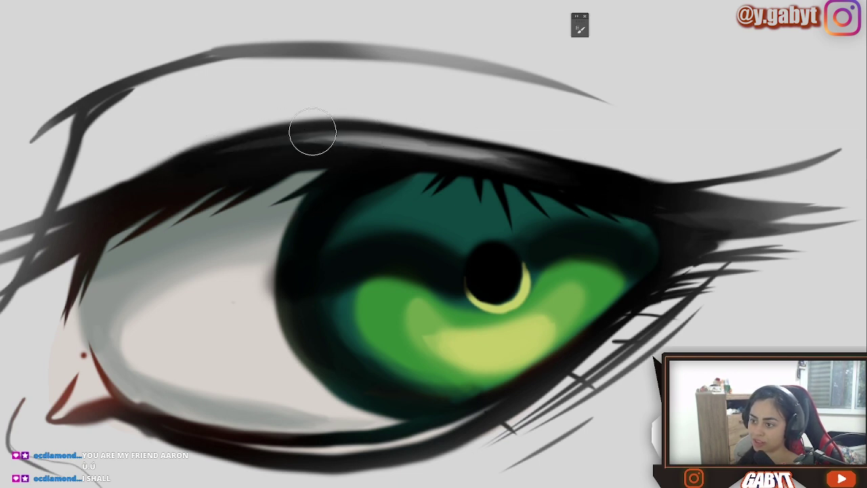
Sample the dark lash color and add a soft shadow around the outer corner and lower outer lashes with a large brush
{"action": "mouse_move", "coordinate": [391, 180]}
{"action": "left_mouse_down"}
{"action": "mouse_move", "coordinate": [437, 178]}
{"action": "mouse_move", "coordinate": [395, 66]}
{"action": "mouse_move", "coordinate": [275, 136]}
{"action": "mouse_move", "coordinate": [274, 127]}
{"action": "left_mouse_up"}
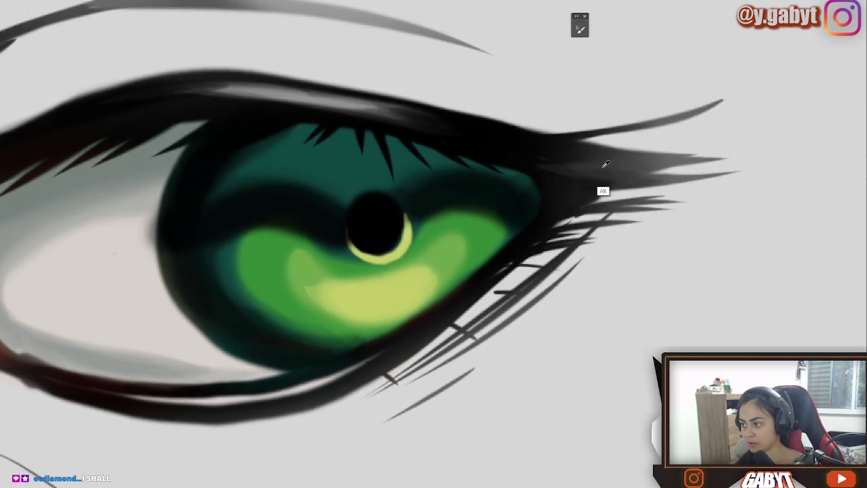
{"action": "left_click", "coordinate": [509, 144], "text": "alt"}
{"action": "key", "text": "bracketright"}
{"action": "key", "text": "bracketright"}
{"action": "key", "text": "bracketright"}
{"action": "key", "text": "bracketright"}
{"action": "key", "text": "bracketright"}
{"action": "left_click", "coordinate": [591, 185]}
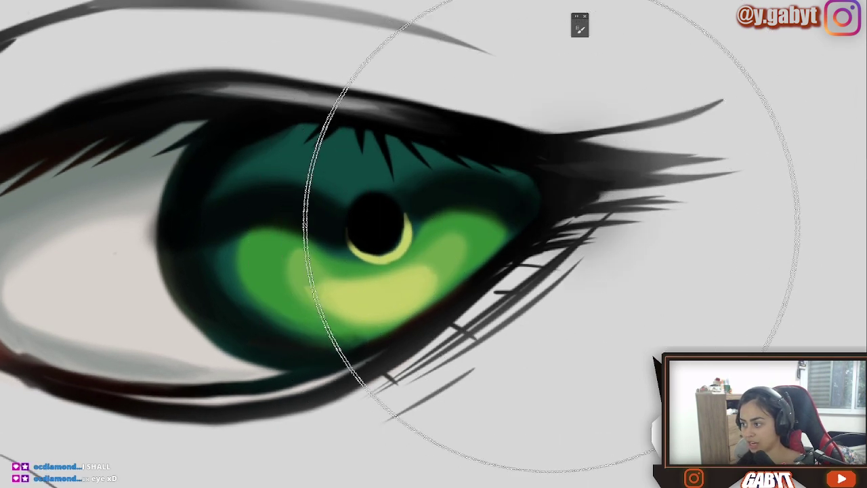
{"action": "left_click_drag", "start_coordinate": [559, 244], "coordinate": [583, 166]}
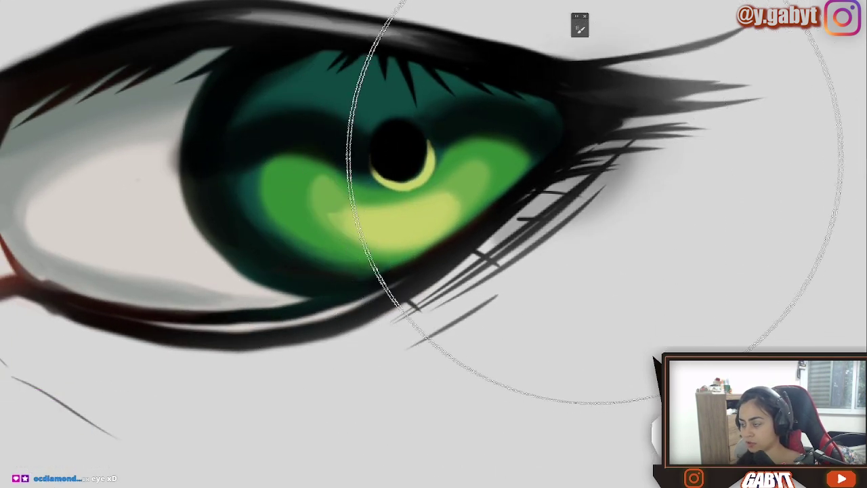
{"action": "key", "text": "bracketleft"}
{"action": "key", "text": "bracketleft"}
{"action": "key", "text": "bracketleft"}
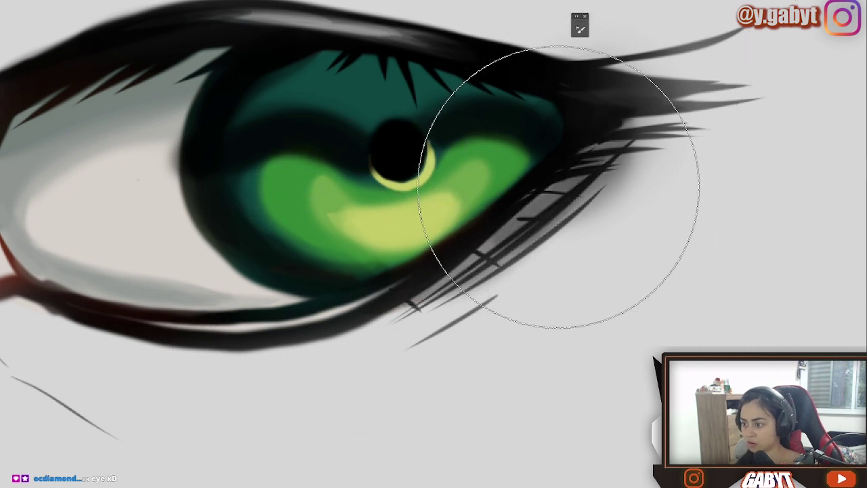
Connect the tear duct outline to the inner lashes with thin dark red lines, using a much smaller brush
{"action": "left_click_drag", "start_coordinate": [222, 227], "coordinate": [509, 244]}
{"action": "key", "text": "bracketleft"}
{"action": "key", "text": "bracketleft"}
{"action": "key", "text": "bracketleft"}
{"action": "key", "text": "bracketleft"}
{"action": "key", "text": "bracketleft"}
{"action": "key", "text": "bracketleft"}
{"action": "key", "text": "bracketleft"}
{"action": "key", "text": "bracketleft"}
{"action": "key", "text": "bracketleft"}
{"action": "key", "text": "bracketleft"}
{"action": "key", "text": "bracketleft"}
{"action": "key", "text": "bracketleft"}
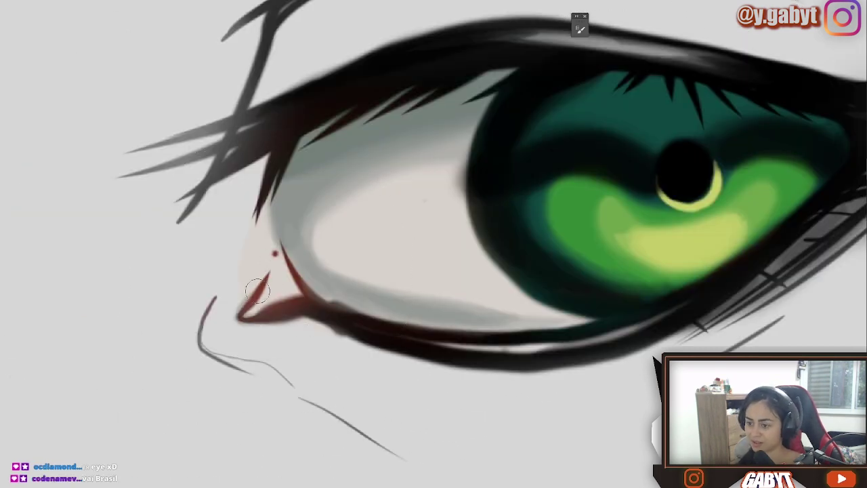
{"action": "left_click_drag", "start_coordinate": [271, 252], "coordinate": [282, 248]}
Paint light grey shading on the upper eyelid beside the inner end of the crease
{"action": "left_click_drag", "start_coordinate": [371, 226], "coordinate": [238, 291]}
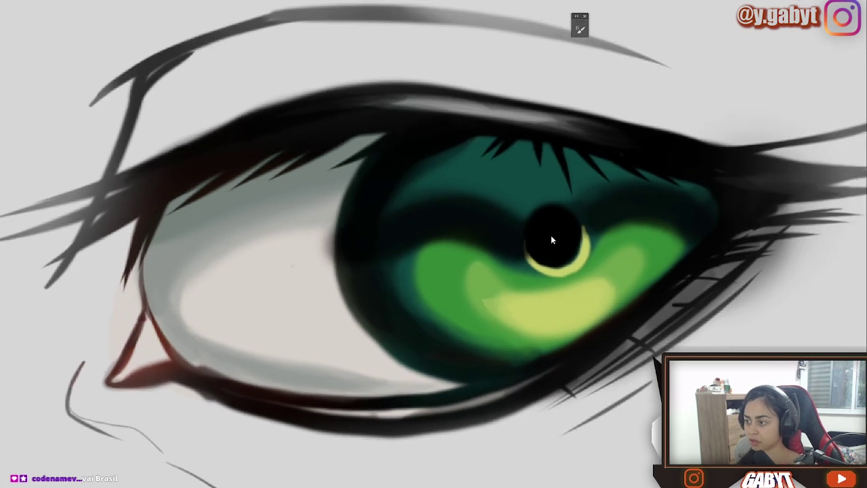
{"action": "left_click_drag", "start_coordinate": [400, 193], "coordinate": [579, 265]}
{"action": "mouse_move", "coordinate": [359, 149]}
{"action": "left_mouse_down"}
{"action": "mouse_move", "coordinate": [337, 162]}
{"action": "mouse_move", "coordinate": [310, 232]}
{"action": "left_mouse_up"}
{"action": "left_click", "coordinate": [329, 153], "text": "alt"}
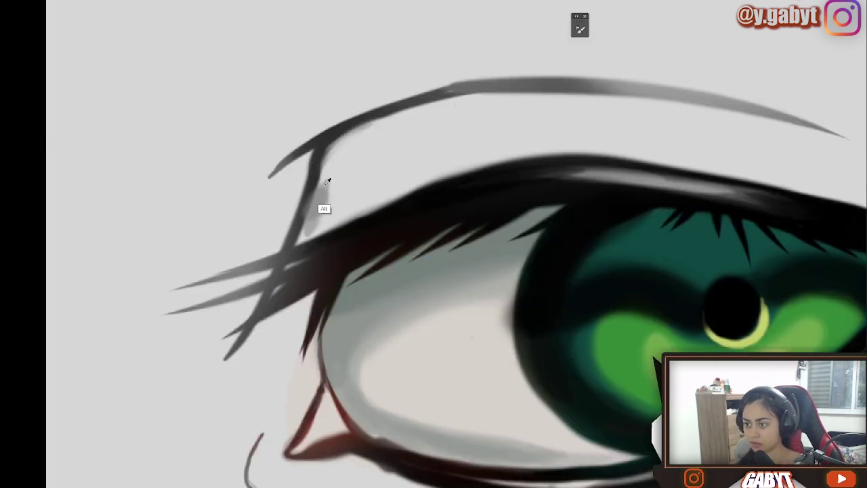
{"action": "left_click", "coordinate": [329, 181], "text": "alt"}
{"action": "mouse_move", "coordinate": [330, 203]}
{"action": "left_mouse_down"}
{"action": "mouse_move", "coordinate": [325, 232]}
{"action": "mouse_move", "coordinate": [400, 111]}
{"action": "left_mouse_up"}
{"action": "left_click_drag", "start_coordinate": [400, 112], "coordinate": [327, 192]}
Extend the grey eyelid shading along the crease and lash line to the outer end with a smaller brush
{"action": "key", "text": "bracketleft"}
{"action": "key", "text": "bracketleft"}
{"action": "key", "text": "bracketleft"}
{"action": "key", "text": "bracketleft"}
{"action": "key", "text": "bracketleft"}
{"action": "mouse_move", "coordinate": [363, 139]}
{"action": "left_mouse_down"}
{"action": "mouse_move", "coordinate": [356, 193]}
{"action": "mouse_move", "coordinate": [380, 132]}
{"action": "left_mouse_up"}
{"action": "mouse_move", "coordinate": [528, 100]}
{"action": "left_mouse_down"}
{"action": "mouse_move", "coordinate": [339, 174]}
{"action": "mouse_move", "coordinate": [308, 234]}
{"action": "left_mouse_up"}
{"action": "mouse_move", "coordinate": [420, 193]}
{"action": "left_mouse_down"}
{"action": "mouse_move", "coordinate": [331, 218]}
{"action": "mouse_move", "coordinate": [470, 177]}
{"action": "left_mouse_up"}
{"action": "mouse_move", "coordinate": [498, 155]}
{"action": "left_mouse_down"}
{"action": "mouse_move", "coordinate": [397, 145]}
{"action": "mouse_move", "coordinate": [666, 108]}
{"action": "left_mouse_up"}
{"action": "mouse_move", "coordinate": [741, 122]}
{"action": "left_mouse_down"}
{"action": "mouse_move", "coordinate": [465, 112]}
{"action": "mouse_move", "coordinate": [633, 164]}
{"action": "mouse_move", "coordinate": [451, 131]}
{"action": "mouse_move", "coordinate": [633, 185]}
{"action": "left_mouse_up"}
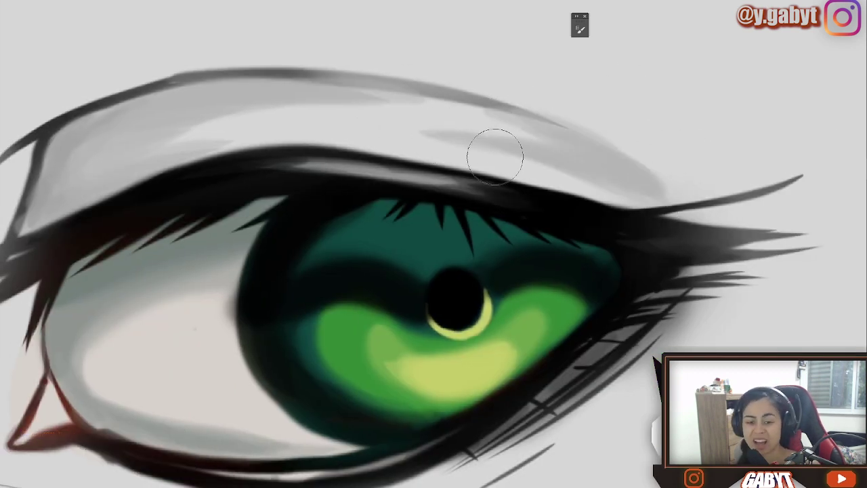
Sample greys from the eyelid and blend the shading at its outer end and under the crease
{"action": "left_click", "coordinate": [577, 161], "text": "alt"}
{"action": "mouse_move", "coordinate": [573, 166]}
{"action": "left_mouse_down"}
{"action": "mouse_move", "coordinate": [646, 200]}
{"action": "mouse_move", "coordinate": [571, 164]}
{"action": "left_mouse_up"}
{"action": "left_click", "coordinate": [646, 214], "text": "alt"}
{"action": "left_click_drag", "start_coordinate": [422, 131], "coordinate": [616, 178]}
{"action": "left_click", "coordinate": [512, 125], "text": "alt"}
{"action": "left_click_drag", "start_coordinate": [566, 147], "coordinate": [646, 151]}
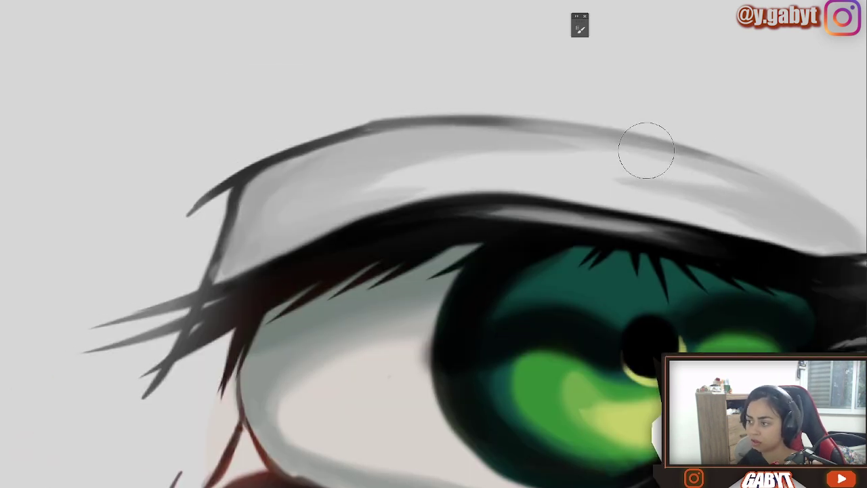
Sample a darker grey at the inner end of the crease and deepen the shadow beneath the crease line
{"action": "left_click", "coordinate": [245, 193], "text": "alt"}
{"action": "mouse_move", "coordinate": [251, 198]}
{"action": "left_mouse_down"}
{"action": "mouse_move", "coordinate": [266, 180]}
{"action": "mouse_move", "coordinate": [255, 189]}
{"action": "mouse_move", "coordinate": [379, 140]}
{"action": "mouse_move", "coordinate": [518, 138]}
{"action": "mouse_move", "coordinate": [462, 160]}
{"action": "left_mouse_up"}
{"action": "scroll", "coordinate": [508, 163], "scroll_direction": "down", "scroll_amount": 3}
{"action": "scroll", "coordinate": [464, 161], "scroll_direction": "up", "scroll_amount": 3}
{"action": "left_click_drag", "start_coordinate": [445, 132], "coordinate": [435, 132]}
Refine the outer end of the eyelid crease and its shading with a soft 67 px eraser
{"action": "key", "text": "e"}
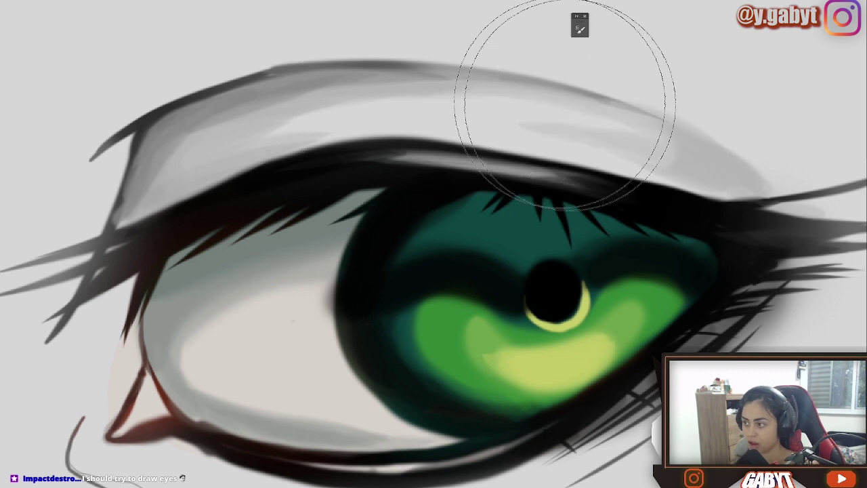
{"action": "scroll", "coordinate": [564, 105], "scroll_direction": "down", "scroll_amount": 3}
{"action": "scroll", "coordinate": [321, 78], "scroll_direction": "up", "scroll_amount": 3}
{"action": "right_click", "coordinate": [496, 132]}
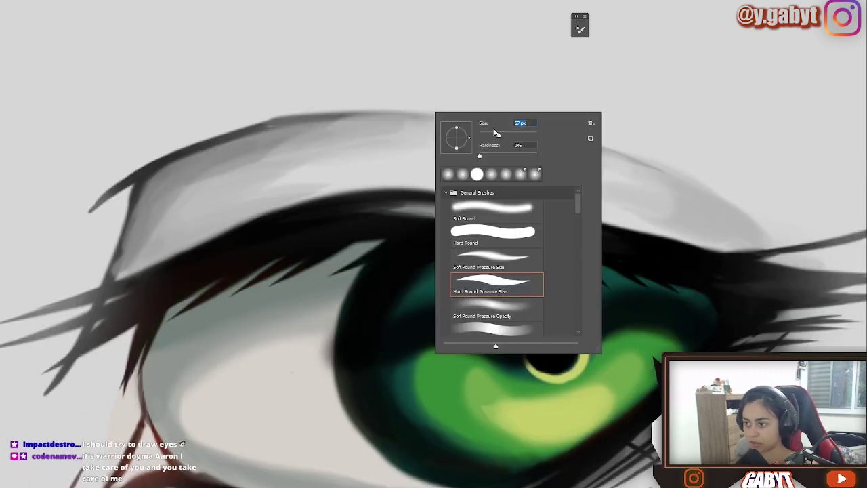
{"action": "left_click_drag", "start_coordinate": [738, 233], "coordinate": [618, 174]}
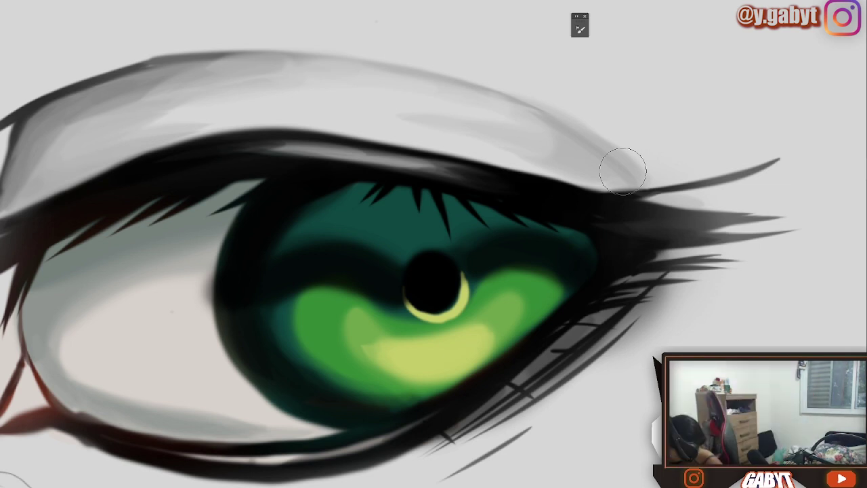
Add light grey skin shading beside the inner corner and fill the tear duct with a muted reddish brown
{"action": "mouse_move", "coordinate": [368, 238]}
{"action": "left_mouse_down"}
{"action": "mouse_move", "coordinate": [400, 204]}
{"action": "mouse_move", "coordinate": [509, 184]}
{"action": "mouse_move", "coordinate": [349, 142]}
{"action": "left_mouse_up"}
{"action": "left_click_drag", "start_coordinate": [288, 296], "coordinate": [302, 256]}
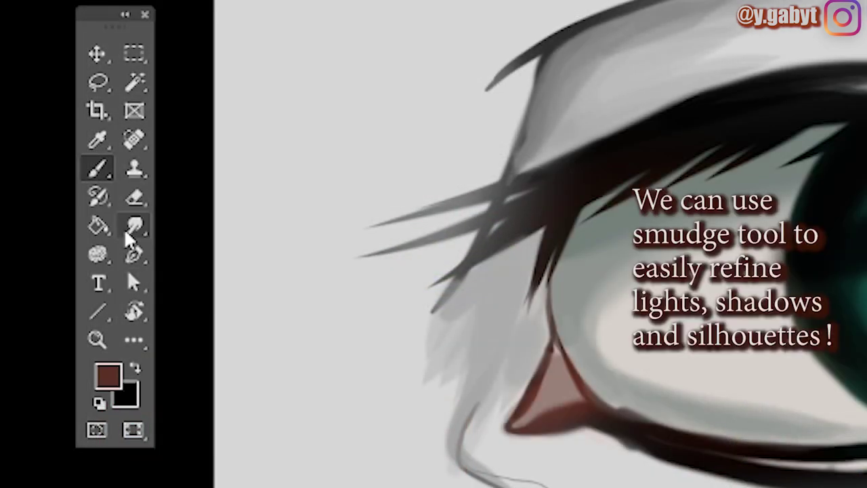
Blend the inner edge of the iris's green light into the surrounding dark ring with the Smudge tool
{"action": "left_click", "coordinate": [128, 227]}
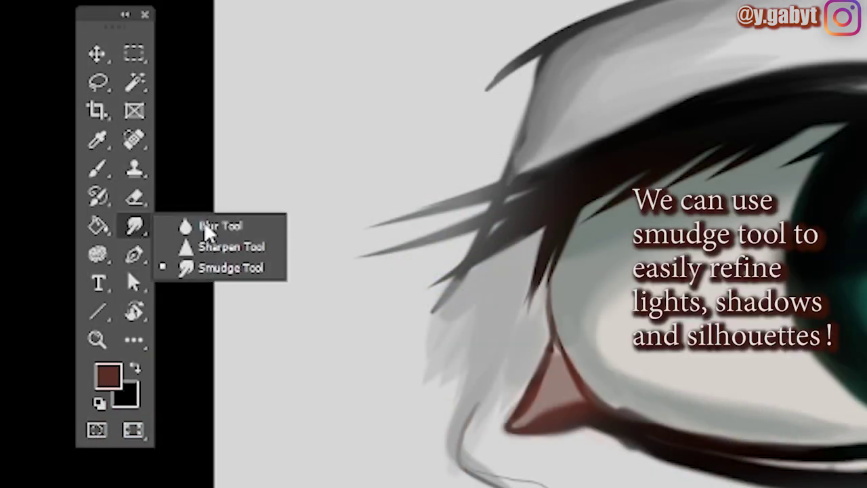
{"action": "left_click", "coordinate": [186, 268]}
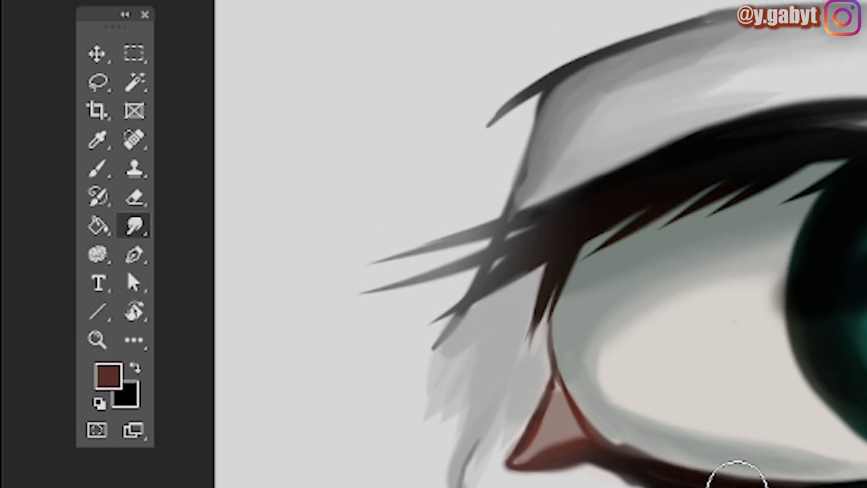
{"action": "key", "text": "f"}
{"action": "key", "text": "ctrl+plus"}
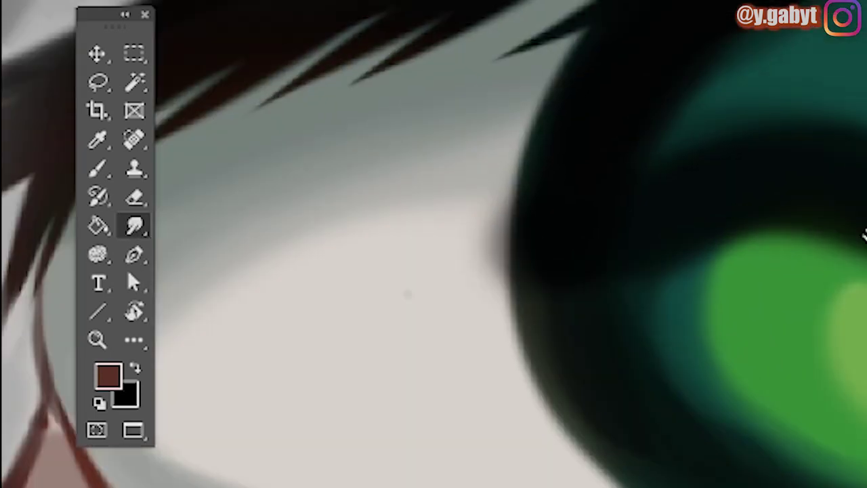
{"action": "left_click_drag", "start_coordinate": [865, 234], "coordinate": [866, 187]}
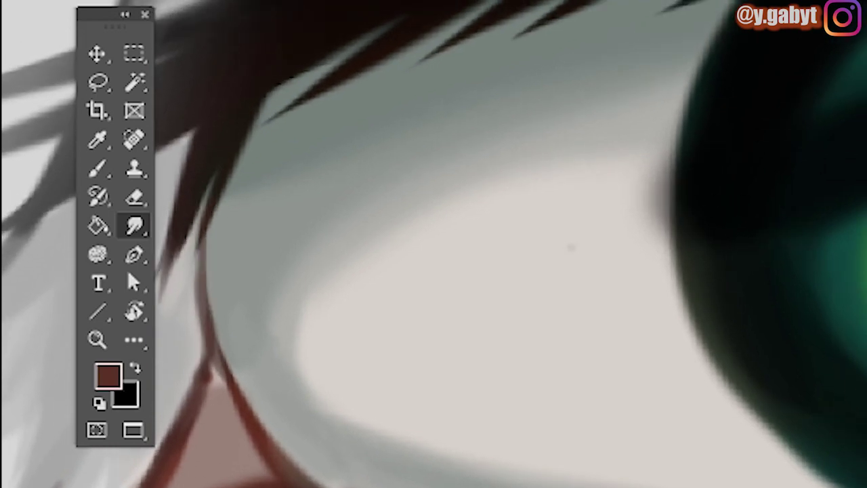
{"action": "key", "text": "f"}
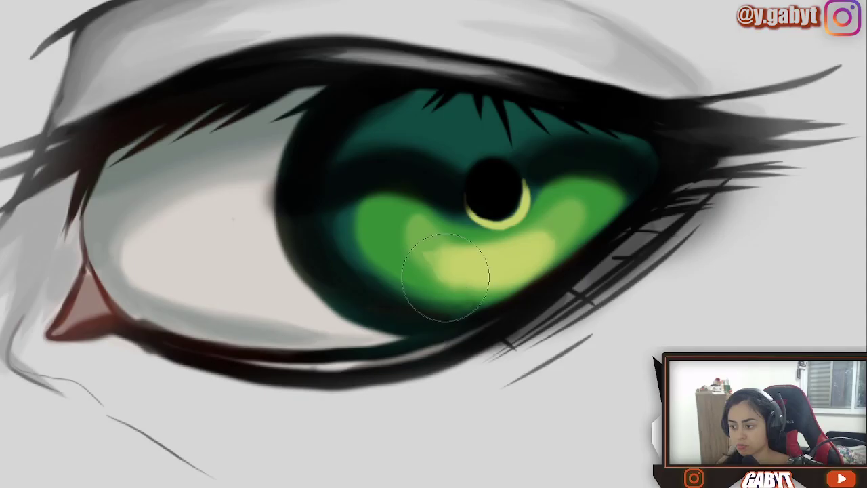
{"action": "right_click", "coordinate": [441, 279]}
{"action": "double_click", "coordinate": [482, 299]}
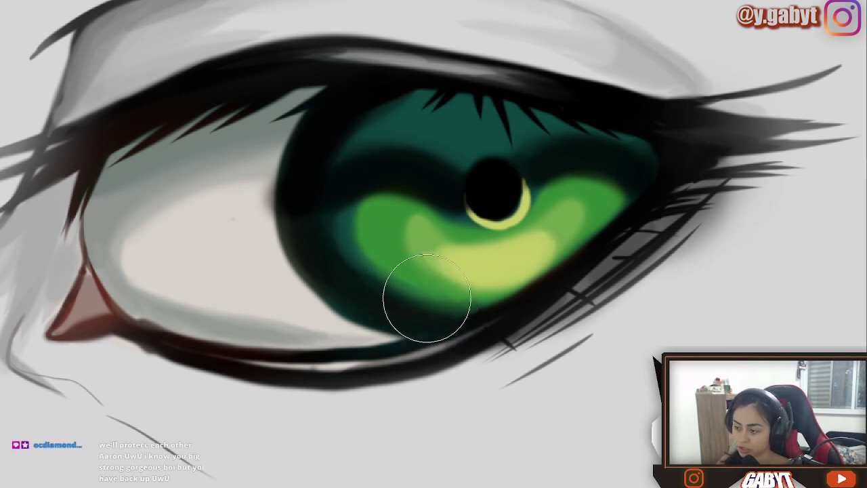
{"action": "mouse_move", "coordinate": [384, 284]}
{"action": "left_mouse_down"}
{"action": "mouse_move", "coordinate": [367, 272]}
{"action": "mouse_move", "coordinate": [397, 278]}
{"action": "mouse_move", "coordinate": [388, 288]}
{"action": "mouse_move", "coordinate": [433, 302]}
{"action": "mouse_move", "coordinate": [411, 296]}
{"action": "mouse_move", "coordinate": [323, 223]}
{"action": "mouse_move", "coordinate": [311, 302]}
{"action": "mouse_move", "coordinate": [293, 239]}
{"action": "mouse_move", "coordinate": [320, 290]}
{"action": "left_mouse_up"}
Smudge the iris's dark outline so its edge softens into the sclera and the upper lid
{"action": "left_click_drag", "start_coordinate": [269, 236], "coordinate": [286, 172]}
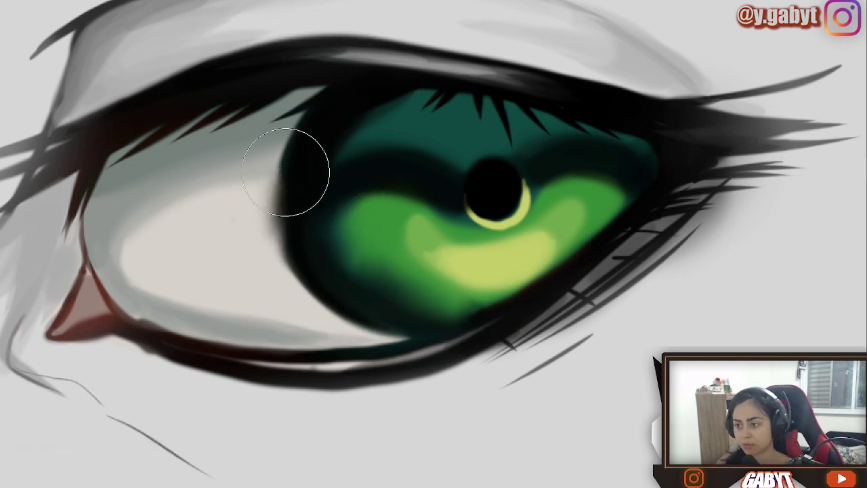
{"action": "left_click_drag", "start_coordinate": [330, 97], "coordinate": [330, 47]}
{"action": "mouse_move", "coordinate": [284, 207]}
{"action": "left_mouse_down"}
{"action": "mouse_move", "coordinate": [304, 256]}
{"action": "mouse_move", "coordinate": [357, 258]}
{"action": "mouse_move", "coordinate": [405, 326]}
{"action": "left_mouse_up"}
{"action": "key", "text": "ctrl"}
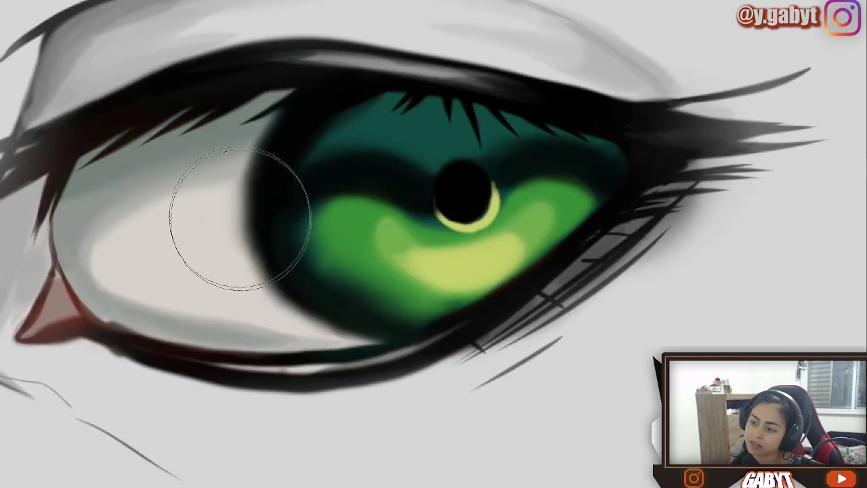
Smudge the yellow-green lights beneath the pupil so they blend into the surrounding green
{"action": "left_click_drag", "start_coordinate": [216, 309], "coordinate": [189, 340]}
{"action": "left_click_drag", "start_coordinate": [396, 260], "coordinate": [356, 277]}
{"action": "left_click_drag", "start_coordinate": [507, 250], "coordinate": [523, 244]}
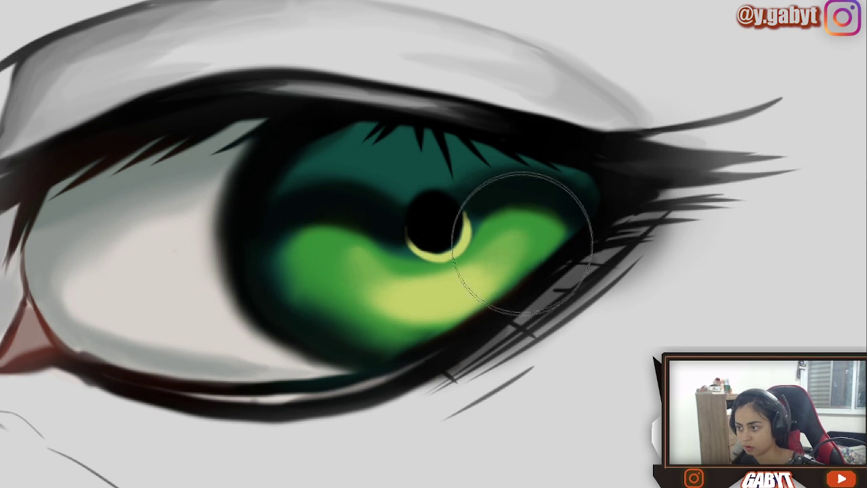
Smooth the eyelid shading and crease, and the grey shadow below the eye's outer corner, by smudging
{"action": "left_click_drag", "start_coordinate": [432, 174], "coordinate": [595, 271]}
{"action": "mouse_move", "coordinate": [326, 139]}
{"action": "left_mouse_down"}
{"action": "mouse_move", "coordinate": [591, 122]}
{"action": "mouse_move", "coordinate": [330, 81]}
{"action": "left_mouse_up"}
{"action": "left_click_drag", "start_coordinate": [607, 282], "coordinate": [402, 80]}
{"action": "mouse_move", "coordinate": [563, 204]}
{"action": "left_mouse_down"}
{"action": "mouse_move", "coordinate": [607, 149]}
{"action": "mouse_move", "coordinate": [545, 149]}
{"action": "mouse_move", "coordinate": [583, 172]}
{"action": "left_mouse_up"}
{"action": "left_click_drag", "start_coordinate": [623, 138], "coordinate": [588, 147]}
{"action": "left_click_drag", "start_coordinate": [342, 144], "coordinate": [356, 187]}
{"action": "key", "text": "ctrl+minus"}
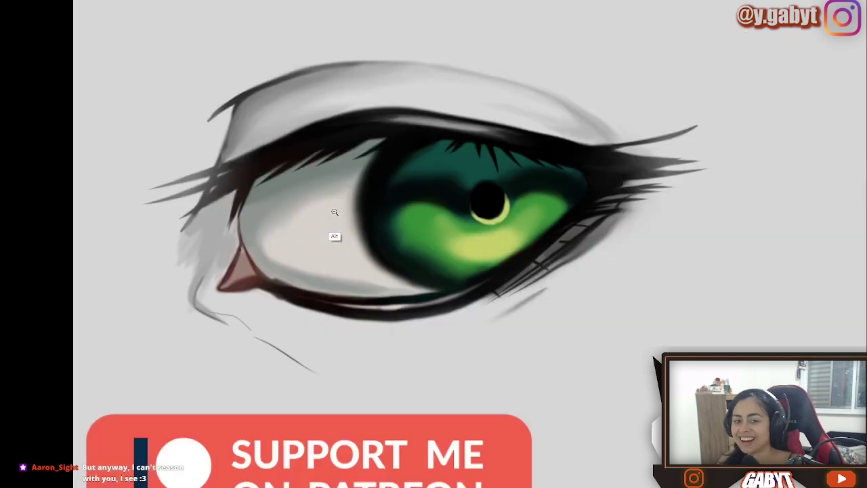
Smudge the reddish tear duct and soften the skin lines below the inner corner
{"action": "key", "text": "ctrl+plus"}
{"action": "left_click_drag", "start_coordinate": [294, 237], "coordinate": [419, 316]}
{"action": "left_click_drag", "start_coordinate": [155, 188], "coordinate": [100, 239]}
{"action": "mouse_move", "coordinate": [225, 420]}
{"action": "left_mouse_down"}
{"action": "mouse_move", "coordinate": [232, 298]}
{"action": "mouse_move", "coordinate": [264, 352]}
{"action": "left_mouse_up"}
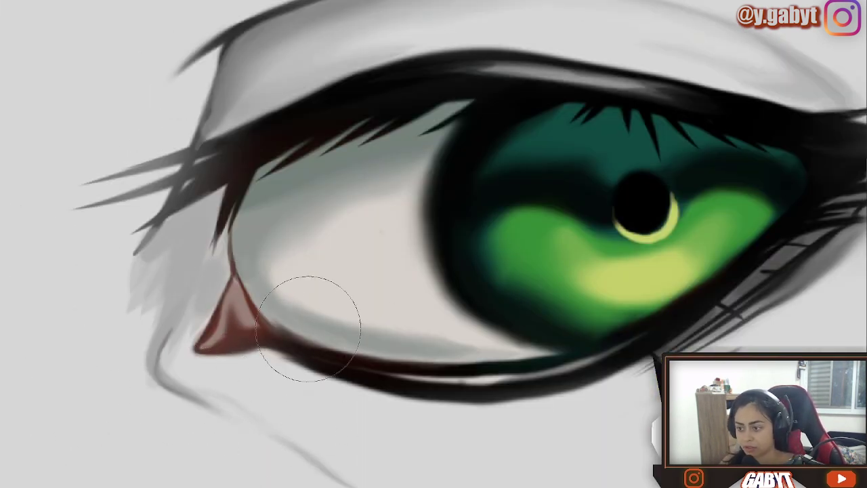
{"action": "left_click_drag", "start_coordinate": [433, 287], "coordinate": [293, 257]}
Use a larger smudge brush to soften the iris's dark rim and blend the dark tone at its outer end
{"action": "key", "text": "]"}
{"action": "right_click", "coordinate": [302, 255]}
{"action": "key", "text": "Escape"}
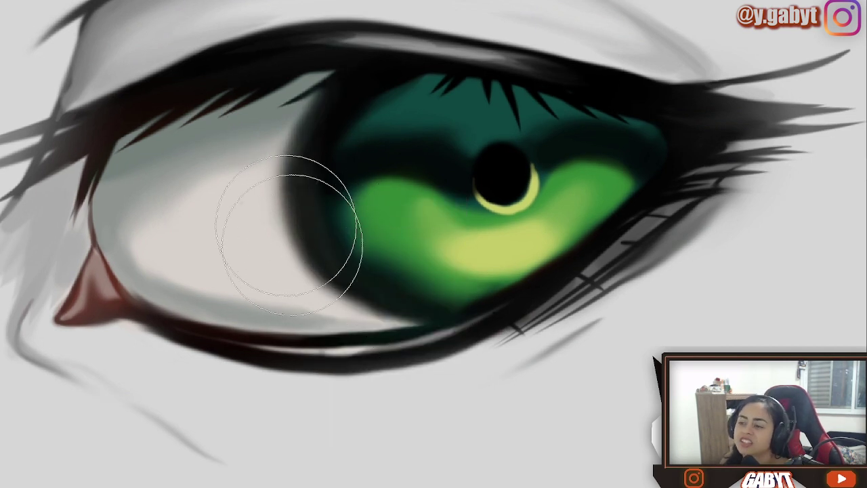
{"action": "left_click_drag", "start_coordinate": [292, 245], "coordinate": [325, 234]}
{"action": "key", "text": "ctrl+z"}
{"action": "left_click_drag", "start_coordinate": [389, 242], "coordinate": [401, 314]}
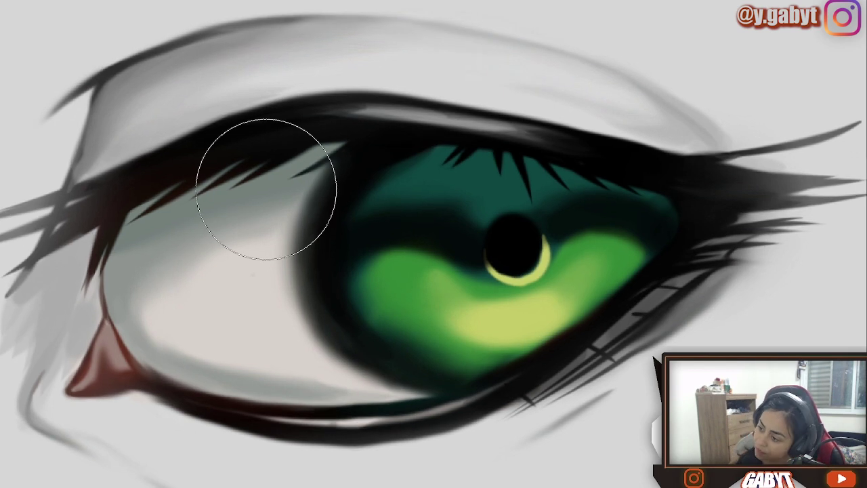
{"action": "left_click_drag", "start_coordinate": [646, 193], "coordinate": [673, 205]}
{"action": "left_click_drag", "start_coordinate": [468, 272], "coordinate": [453, 219]}
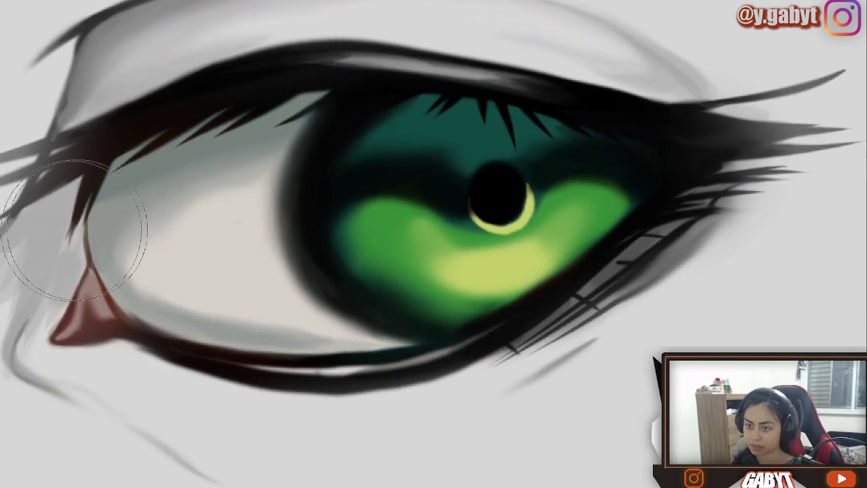
Pull short dark streaks into both ends of the iris's green light with a smaller smudge brush
{"action": "key", "text": "Tab"}
{"action": "left_click", "coordinate": [54, 236]}
{"action": "key", "text": "Tab"}
{"action": "left_click_drag", "start_coordinate": [399, 298], "coordinate": [416, 282]}
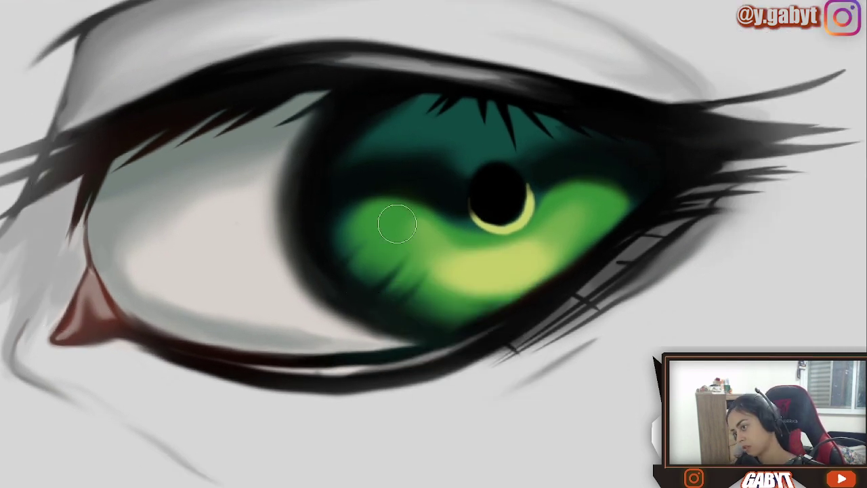
{"action": "left_click_drag", "start_coordinate": [344, 261], "coordinate": [377, 237]}
{"action": "left_click_drag", "start_coordinate": [543, 192], "coordinate": [576, 206]}
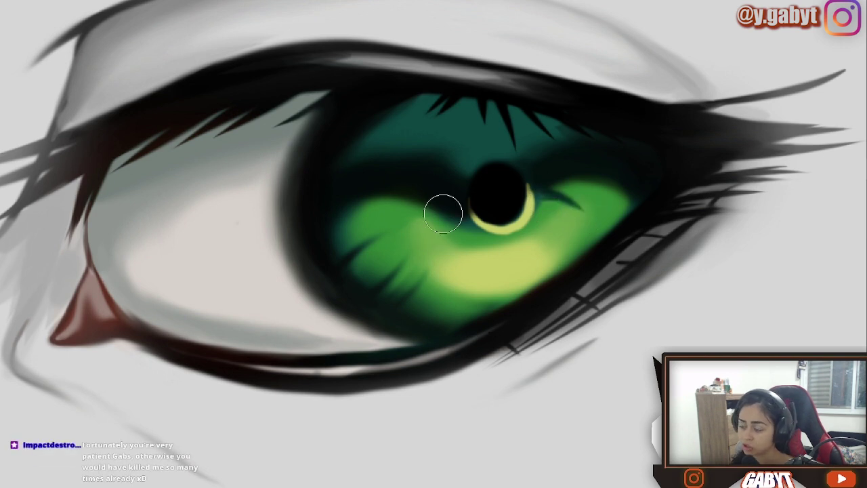
Smudge radial streaks through the yellow light below the pupil to form iris fibres
{"action": "left_click_drag", "start_coordinate": [475, 268], "coordinate": [470, 307]}
{"action": "left_click_drag", "start_coordinate": [465, 273], "coordinate": [456, 304]}
{"action": "mouse_move", "coordinate": [467, 247]}
{"action": "left_mouse_down"}
{"action": "mouse_move", "coordinate": [462, 275]}
{"action": "mouse_move", "coordinate": [501, 299]}
{"action": "left_mouse_up"}
{"action": "left_click_drag", "start_coordinate": [461, 216], "coordinate": [453, 233]}
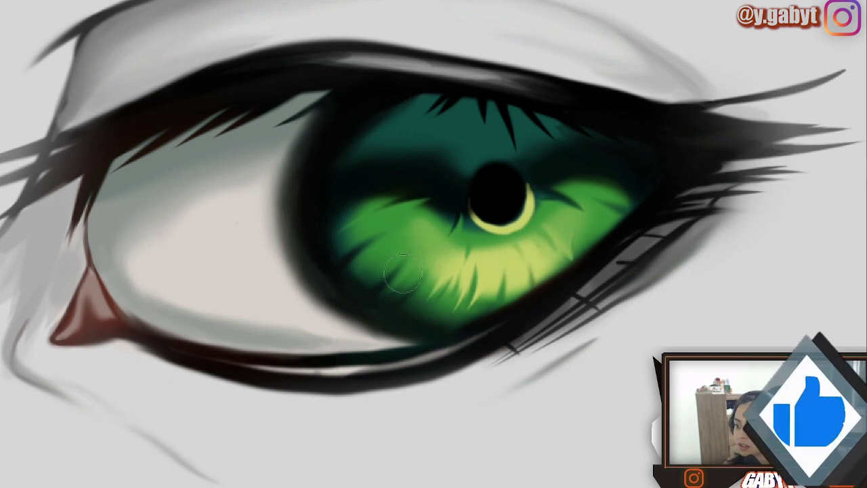
Pull fine light strands from the yellow light into the green on the iris's inner side
{"action": "scroll", "coordinate": [546, 211], "scroll_direction": "down", "scroll_amount": 3}
{"action": "left_click_drag", "start_coordinate": [542, 216], "coordinate": [523, 248]}
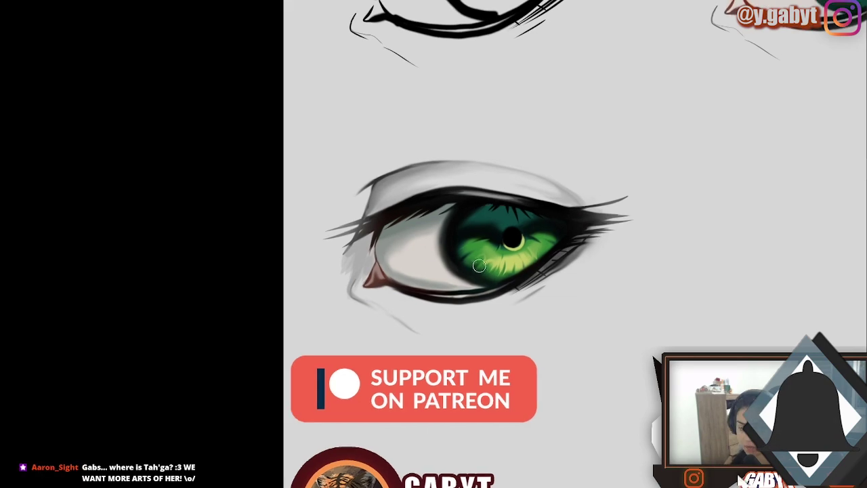
{"action": "scroll", "coordinate": [477, 281], "scroll_direction": "up", "scroll_amount": 4}
{"action": "scroll", "coordinate": [529, 251], "scroll_direction": "down", "scroll_amount": 1}
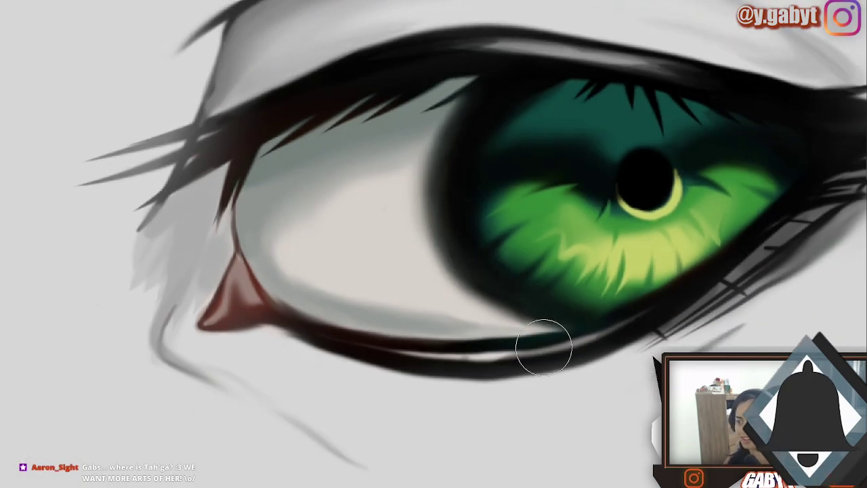
{"action": "left_click_drag", "start_coordinate": [557, 246], "coordinate": [517, 302]}
{"action": "scroll", "coordinate": [517, 303], "scroll_direction": "down", "scroll_amount": 4}
{"action": "mouse_move", "coordinate": [805, 271]}
{"action": "left_mouse_down"}
{"action": "mouse_move", "coordinate": [382, 353]}
{"action": "mouse_move", "coordinate": [407, 310]}
{"action": "mouse_move", "coordinate": [676, 302]}
{"action": "left_mouse_up"}
{"action": "scroll", "coordinate": [485, 312], "scroll_direction": "up", "scroll_amount": 4}
{"action": "left_click_drag", "start_coordinate": [485, 324], "coordinate": [571, 367]}
{"action": "mouse_move", "coordinate": [596, 270]}
{"action": "left_mouse_down"}
{"action": "mouse_move", "coordinate": [571, 273]}
{"action": "mouse_move", "coordinate": [606, 273]}
{"action": "left_mouse_up"}
{"action": "key", "text": "ctrl+z"}
Draw thin curved black lashes above the outer end of the upper lid with a much smaller brush
{"action": "key", "text": "bracketleft"}
{"action": "key", "text": "bracketleft"}
{"action": "key", "text": "bracketleft"}
{"action": "key", "text": "bracketleft"}
{"action": "key", "text": "bracketleft"}
{"action": "key", "text": "bracketleft"}
{"action": "key", "text": "bracketleft"}
{"action": "key", "text": "bracketleft"}
{"action": "key", "text": "b"}
{"action": "mouse_move", "coordinate": [416, 291]}
{"action": "left_mouse_down"}
{"action": "mouse_move", "coordinate": [519, 240]}
{"action": "mouse_move", "coordinate": [509, 248]}
{"action": "left_mouse_up"}
{"action": "mouse_move", "coordinate": [353, 268]}
{"action": "left_mouse_down"}
{"action": "mouse_move", "coordinate": [497, 246]}
{"action": "mouse_move", "coordinate": [474, 248]}
{"action": "left_mouse_up"}
{"action": "left_click_drag", "start_coordinate": [407, 286], "coordinate": [482, 242]}
{"action": "key", "text": "ctrl+z"}
{"action": "key", "text": "ctrl+z"}
Try further long lash strokes above the outer end of the upper lid and undo them
{"action": "mouse_move", "coordinate": [380, 274]}
{"action": "left_mouse_down"}
{"action": "mouse_move", "coordinate": [424, 230]}
{"action": "mouse_move", "coordinate": [486, 235]}
{"action": "left_mouse_up"}
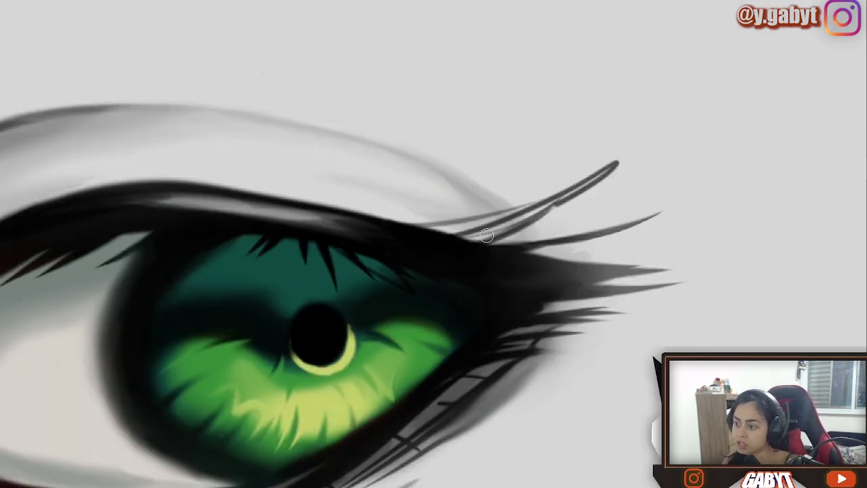
{"action": "key", "text": "ctrl+z"}
{"action": "mouse_move", "coordinate": [364, 180]}
{"action": "left_mouse_down"}
{"action": "mouse_move", "coordinate": [697, 140]}
{"action": "mouse_move", "coordinate": [728, 101]}
{"action": "mouse_move", "coordinate": [523, 182]}
{"action": "mouse_move", "coordinate": [618, 170]}
{"action": "left_mouse_up"}
{"action": "key", "text": "ctrl+z"}
{"action": "key", "text": "alt+space"}
{"action": "scroll", "coordinate": [581, 186], "scroll_direction": "down", "scroll_amount": 5}
{"action": "scroll", "coordinate": [510, 230], "scroll_direction": "up", "scroll_amount": 5}
{"action": "left_click_drag", "start_coordinate": [562, 228], "coordinate": [553, 225]}
{"action": "scroll", "coordinate": [546, 282], "scroll_direction": "up", "scroll_amount": 4}
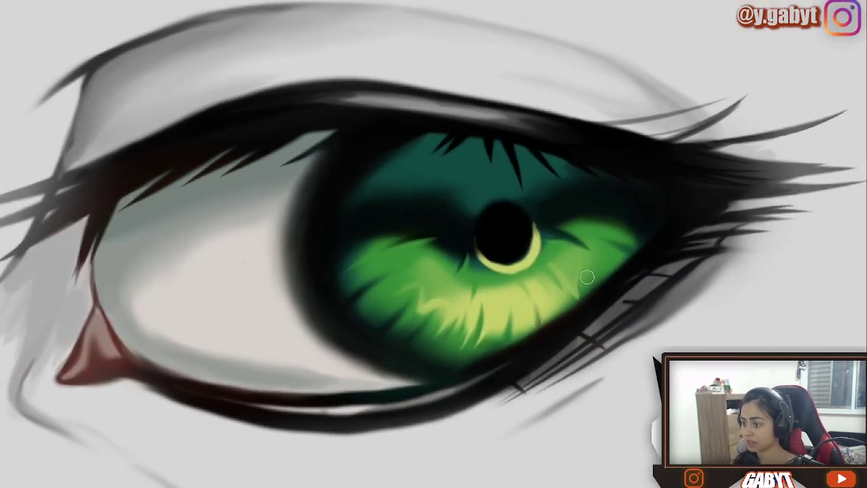
Add a new layer named with a long random string of letters and turn off Transfer for the brush
{"action": "key", "text": "f"}
{"action": "key", "text": "ctrl+shift+n"}
{"action": "type", "text": "PKNISAWGOPWQAMNPGOWQAMNPOGNAWOPGNWS;GBKSEDNGBPLONSEGOIBFM XKLOHBMFOIDKBMNORIEDNBOIWEARNBOIEANIISORTINHEA"}
{"action": "key", "text": "Return"}
{"action": "left_click_drag", "start_coordinate": [474, 183], "coordinate": [410, 151]}
{"action": "left_click", "coordinate": [580, 30]}
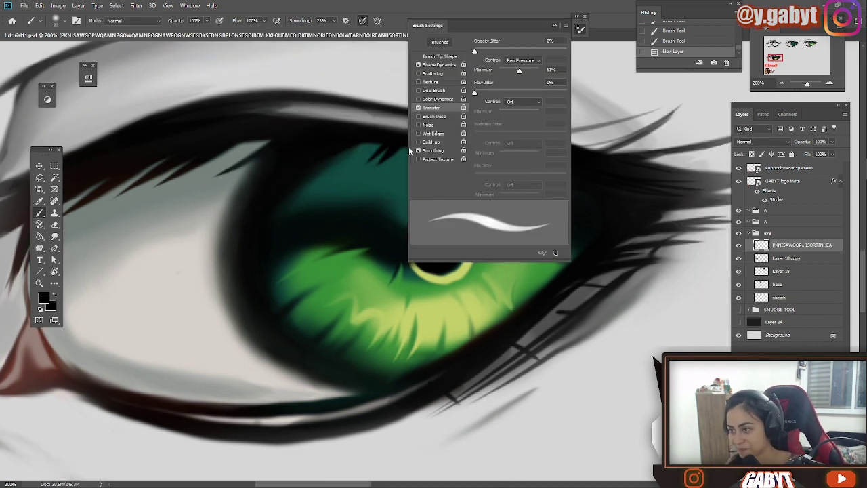
{"action": "left_click", "coordinate": [419, 108]}
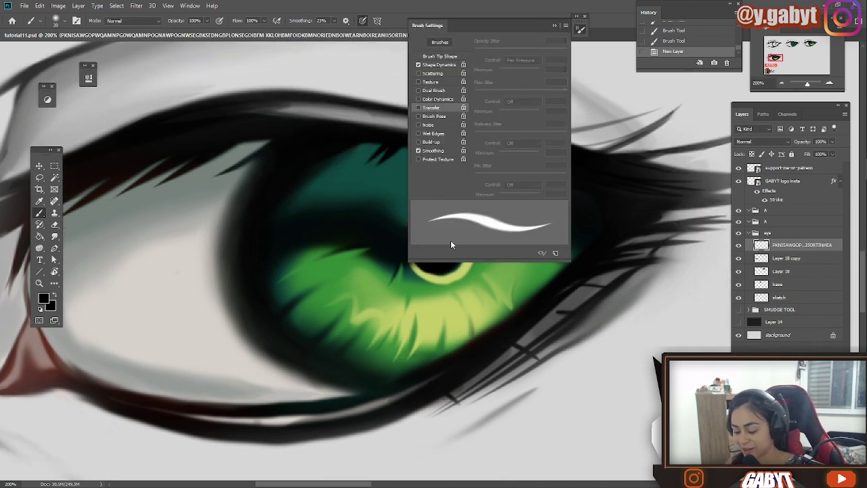
{"action": "key", "text": "F5"}
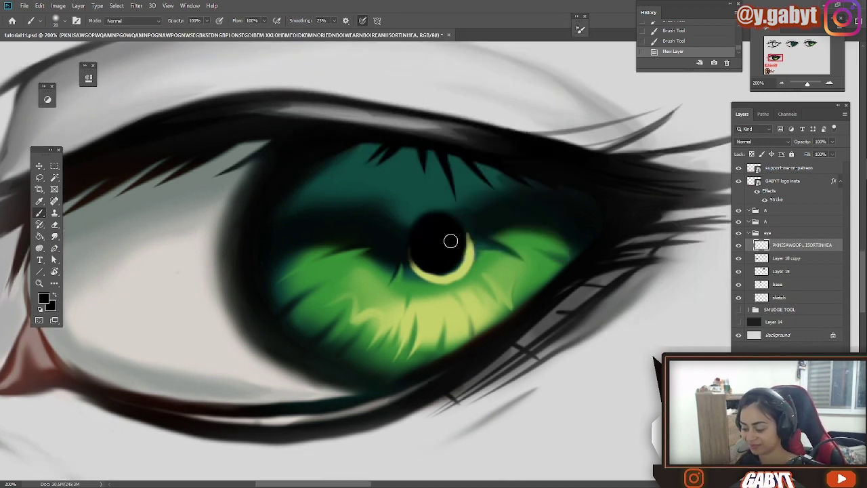
Sample a light grey and paint a round highlight on the pupil and a thin streak across the iris's dark rim
{"action": "left_click", "coordinate": [640, 365], "text": "alt"}
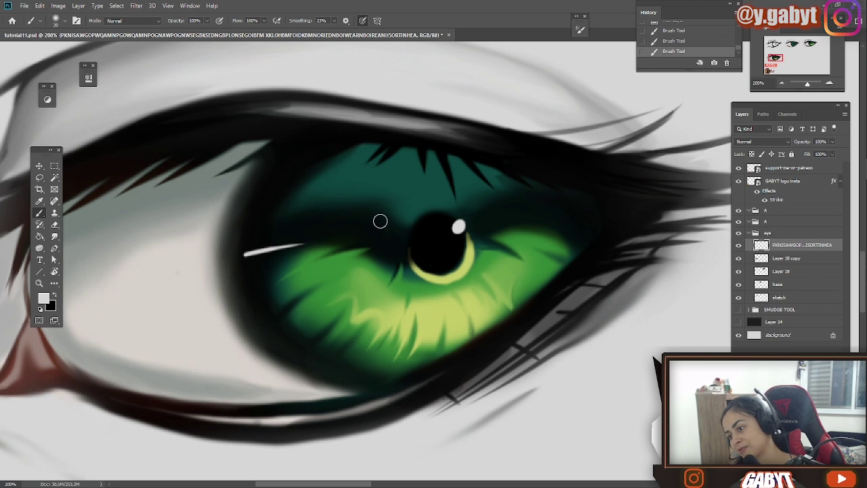
{"action": "key", "text": "ctrl+z"}
{"action": "mouse_move", "coordinate": [234, 258]}
{"action": "left_mouse_down"}
{"action": "mouse_move", "coordinate": [281, 256]}
{"action": "mouse_move", "coordinate": [305, 234]}
{"action": "mouse_move", "coordinate": [322, 234]}
{"action": "mouse_move", "coordinate": [300, 246]}
{"action": "left_mouse_up"}
{"action": "key", "text": "ctrl+z"}
{"action": "right_click", "coordinate": [300, 246]}
{"action": "left_click_drag", "start_coordinate": [347, 269], "coordinate": [355, 269]}
{"action": "left_click", "coordinate": [423, 126]}
Compare the highlighted eye with the earlier painted copies on the canvas
{"action": "key", "text": "ctrl+minus"}
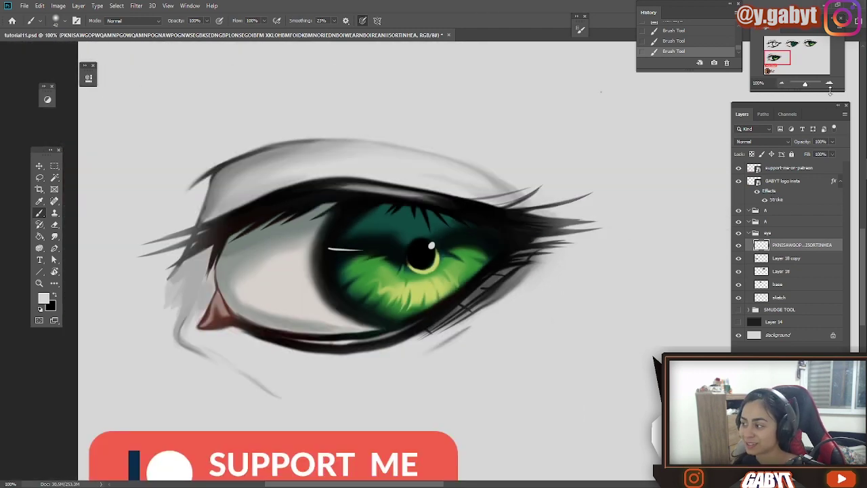
{"action": "key", "text": "ctrl+plus"}
{"action": "left_click_drag", "start_coordinate": [613, 162], "coordinate": [600, 161]}
{"action": "key", "text": "ctrl+minus"}
{"action": "key", "text": "ctrl+minus"}
{"action": "key", "text": "ctrl+minus"}
{"action": "key", "text": "ctrl+minus"}
{"action": "key", "text": "ctrl+minus"}
{"action": "key", "text": "ctrl+minus"}
{"action": "key", "text": "ctrl+minus"}
{"action": "key", "text": "ctrl+plus"}
{"action": "key", "text": "ctrl+plus"}
{"action": "key", "text": "ctrl+plus"}
{"action": "key", "text": "ctrl+plus"}
{"action": "key", "text": "ctrl+plus"}
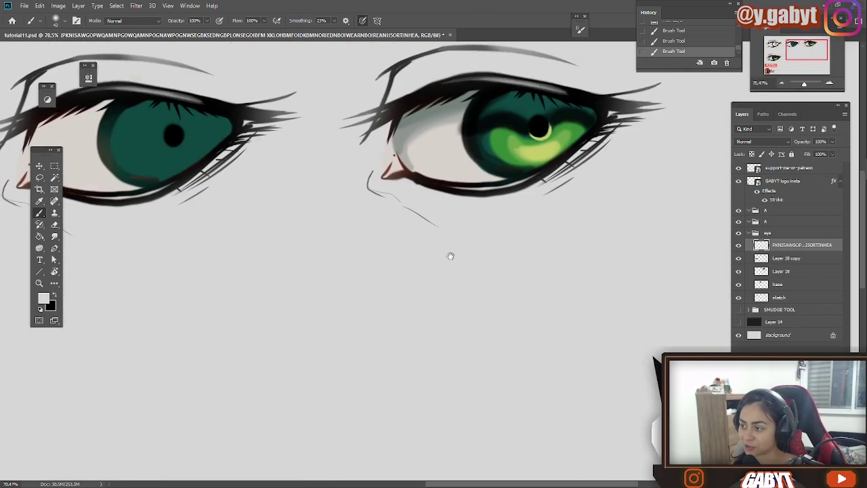
{"action": "left_click_drag", "start_coordinate": [449, 253], "coordinate": [677, 183]}
{"action": "key", "text": "ctrl+plus"}
{"action": "key", "text": "ctrl+plus"}
{"action": "left_click_drag", "start_coordinate": [609, 136], "coordinate": [378, 275]}
Try a thicker light streak across the iris's dark rim
{"action": "left_click_drag", "start_coordinate": [292, 289], "coordinate": [335, 277]}
{"action": "key", "text": "ctrl+z"}
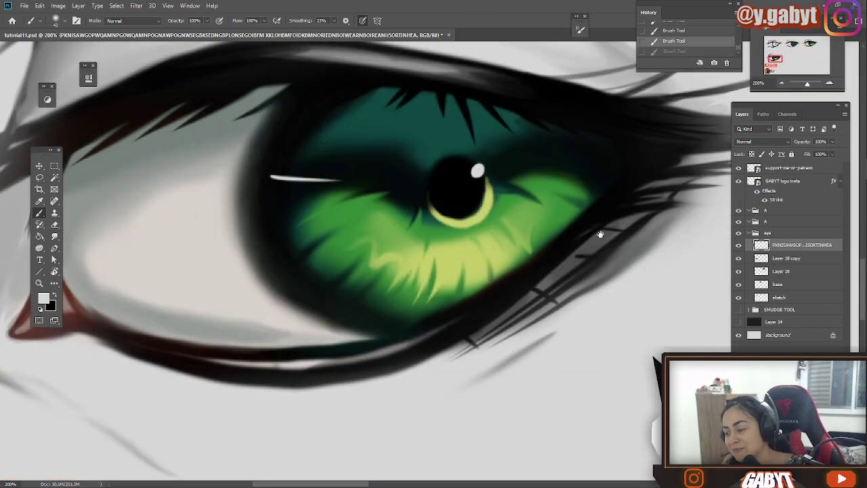
{"action": "mouse_move", "coordinate": [601, 233]}
{"action": "left_mouse_down"}
{"action": "mouse_move", "coordinate": [292, 327]}
{"action": "mouse_move", "coordinate": [548, 273]}
{"action": "mouse_move", "coordinate": [543, 286]}
{"action": "left_mouse_up"}
{"action": "left_click_drag", "start_coordinate": [329, 316], "coordinate": [391, 258]}
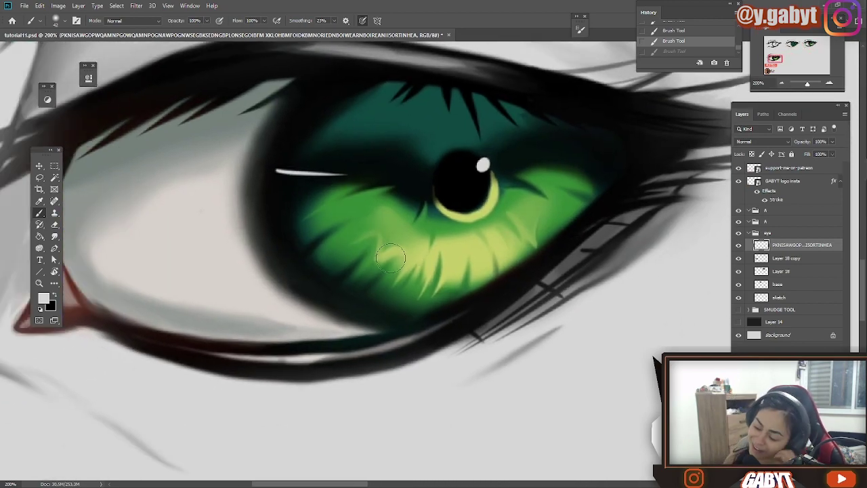
{"action": "left_click_drag", "start_coordinate": [463, 221], "coordinate": [437, 227]}
{"action": "left_click_drag", "start_coordinate": [292, 262], "coordinate": [331, 292]}
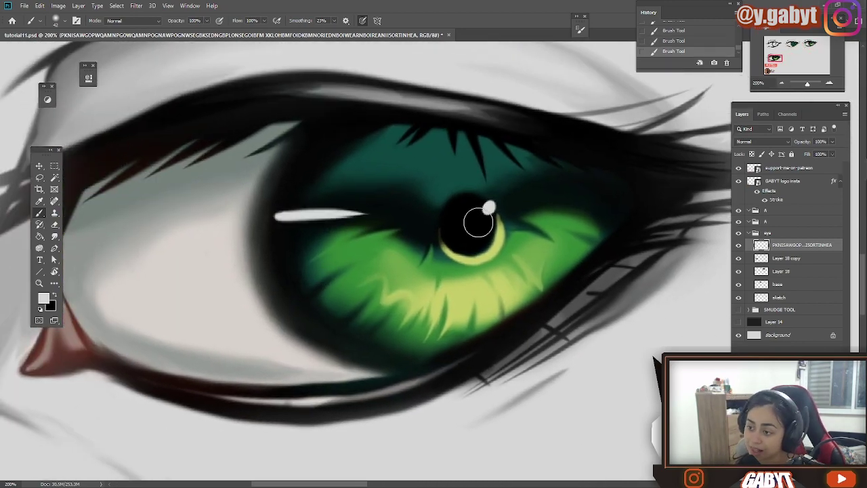
Paint a thin light streak beside the pupil, a round dot on the iris's lower rim and a tiny dot above the pupil highlight
{"action": "left_click_drag", "start_coordinate": [465, 219], "coordinate": [422, 222]}
{"action": "left_click_drag", "start_coordinate": [465, 248], "coordinate": [465, 218]}
{"action": "left_click_drag", "start_coordinate": [346, 218], "coordinate": [346, 216]}
{"action": "left_click_drag", "start_coordinate": [329, 287], "coordinate": [332, 288]}
{"action": "key", "text": "ctrl+z"}
{"action": "left_click", "coordinate": [488, 152]}
{"action": "left_click_drag", "start_coordinate": [807, 84], "coordinate": [807, 84]}
{"action": "left_click_drag", "start_coordinate": [524, 223], "coordinate": [686, 278]}
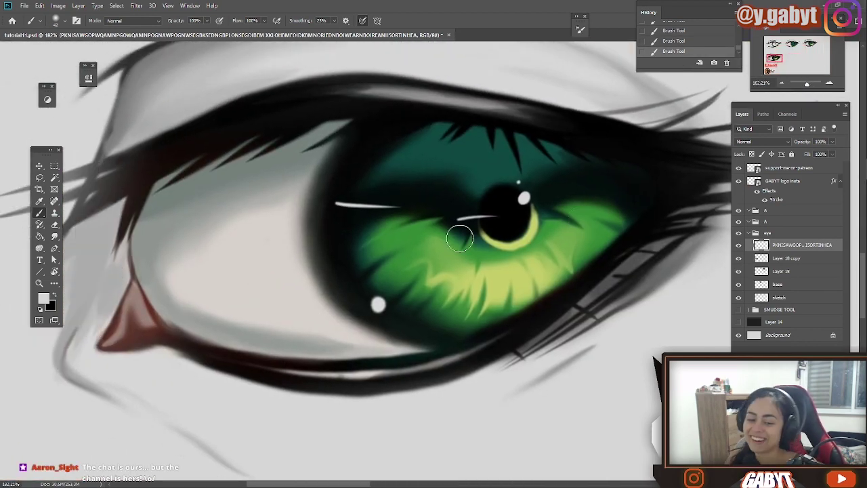
Add a short light dash above the rim streak and a small dot beside the lower rim highlight
{"action": "left_click_drag", "start_coordinate": [477, 232], "coordinate": [485, 241]}
{"action": "left_click_drag", "start_coordinate": [415, 272], "coordinate": [391, 273]}
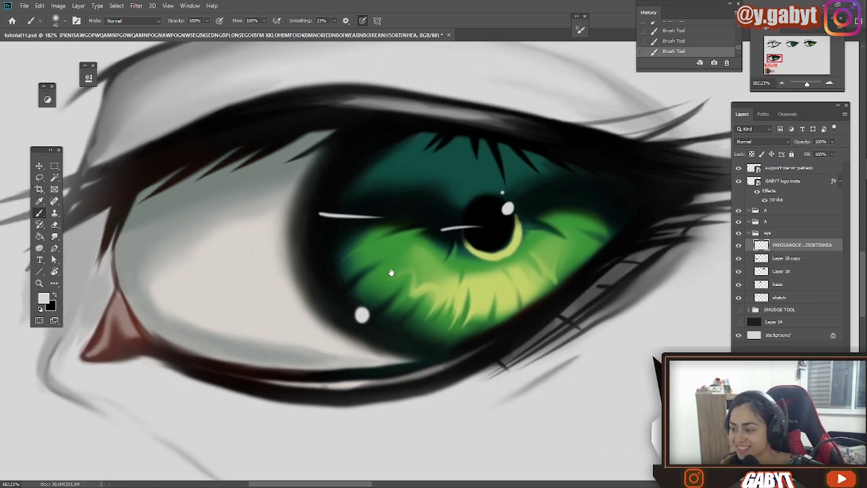
{"action": "left_click_drag", "start_coordinate": [611, 219], "coordinate": [576, 218]}
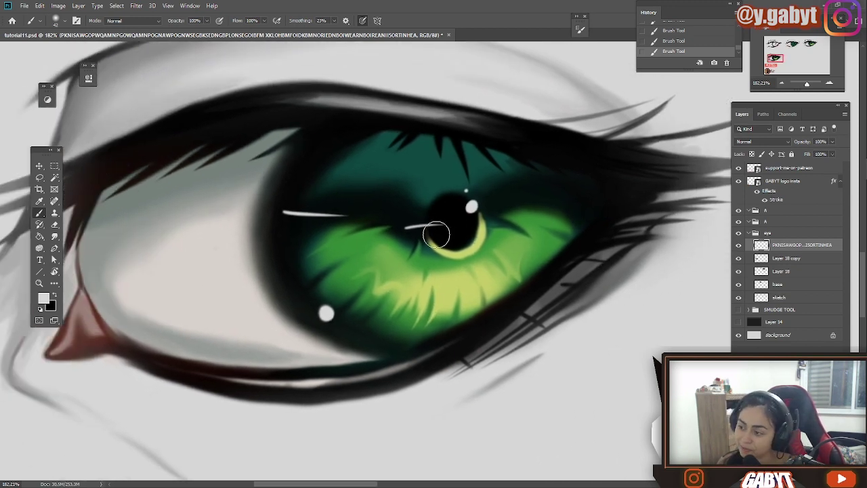
{"action": "left_click", "coordinate": [548, 220]}
{"action": "key", "text": "ctrl+z"}
{"action": "left_click", "coordinate": [287, 265]}
{"action": "key", "text": "ctrl+z"}
{"action": "left_click", "coordinate": [291, 208]}
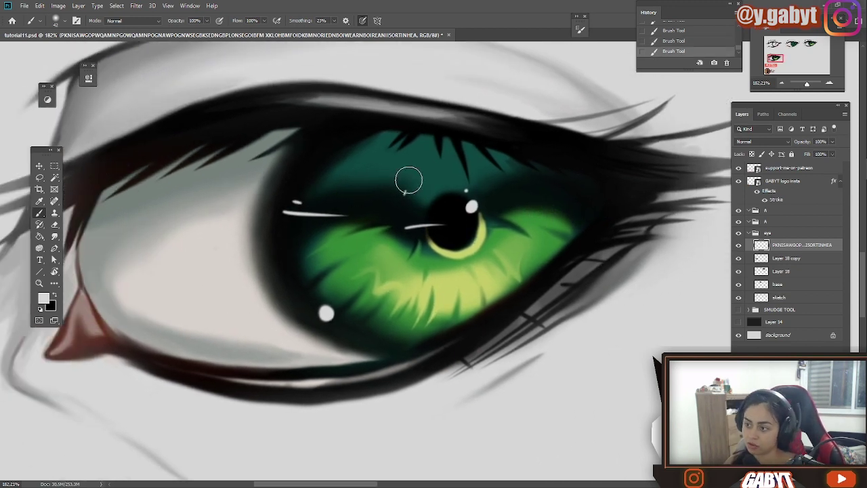
{"action": "key", "text": "ctrl+z"}
{"action": "left_click", "coordinate": [406, 191]}
{"action": "key", "text": "ctrl+z"}
{"action": "left_click", "coordinate": [344, 308]}
{"action": "left_click_drag", "start_coordinate": [807, 83], "coordinate": [806, 82]}
{"action": "left_click_drag", "start_coordinate": [393, 293], "coordinate": [814, 237]}
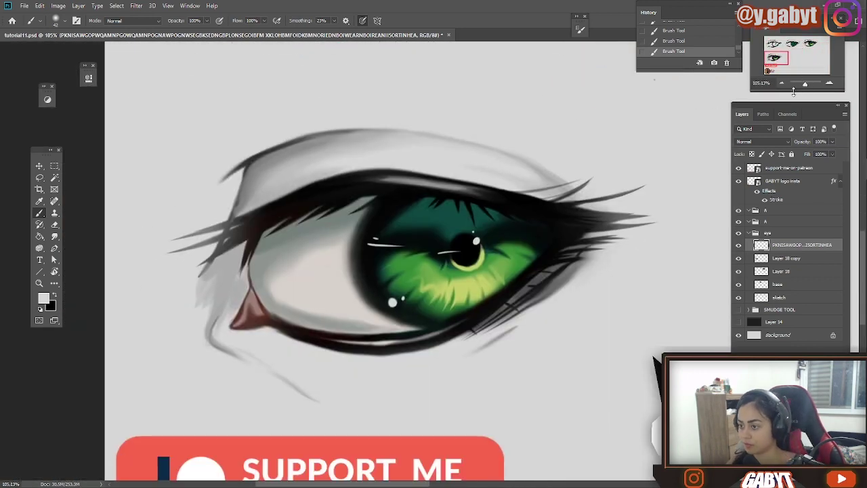
Enable pen-pressure Transfer in the brush's settings
{"action": "left_click_drag", "start_coordinate": [807, 83], "coordinate": [809, 83]}
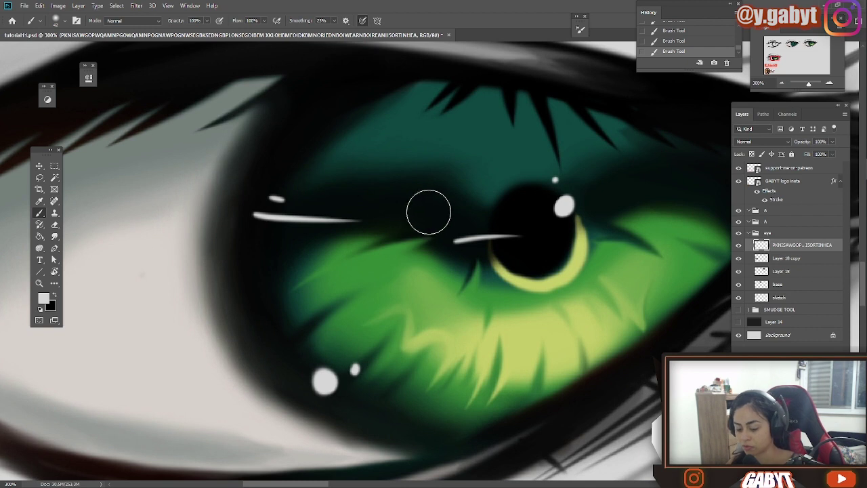
{"action": "key", "text": "F5"}
{"action": "left_click", "coordinate": [418, 108]}
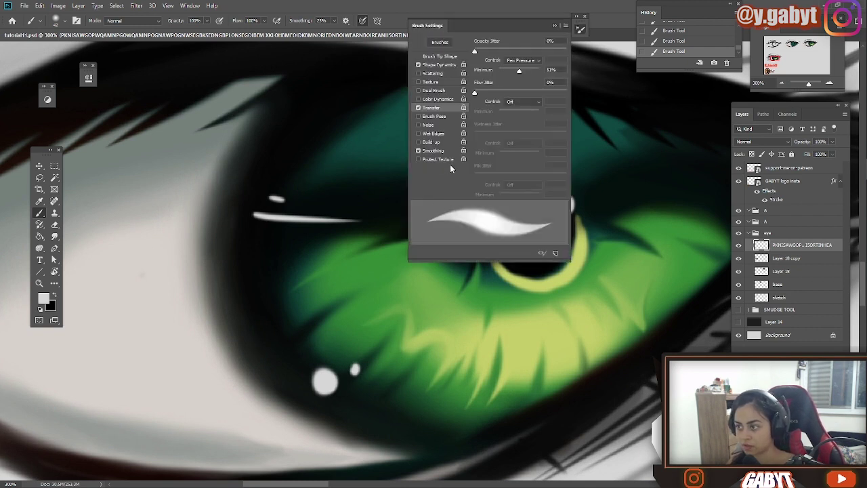
{"action": "key", "text": "F5"}
Try a broad light stroke with a 78 px brush across the iris's dark rim
{"action": "right_click", "coordinate": [386, 174]}
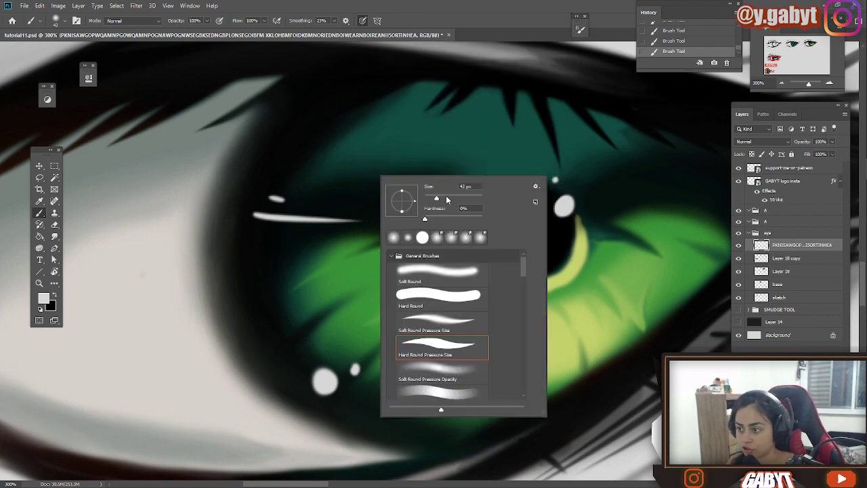
{"action": "key", "text": "Return"}
{"action": "left_click_drag", "start_coordinate": [362, 234], "coordinate": [213, 268]}
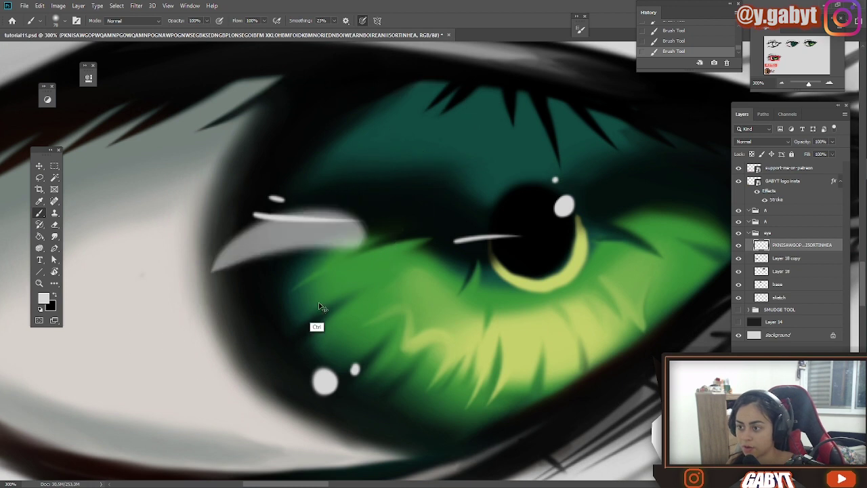
{"action": "key", "text": "ctrl+z"}
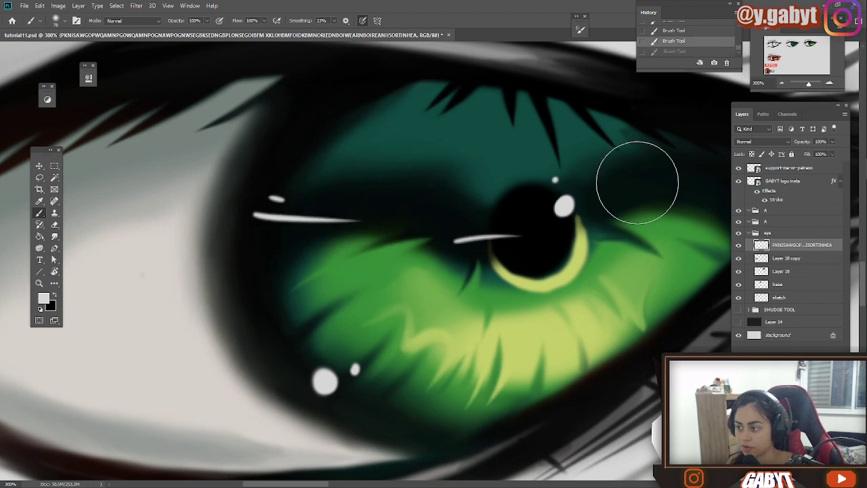
Set the brush's blend mode to Color Dodge and enlarge the brush for soft glows
{"action": "left_click", "coordinate": [140, 21]}
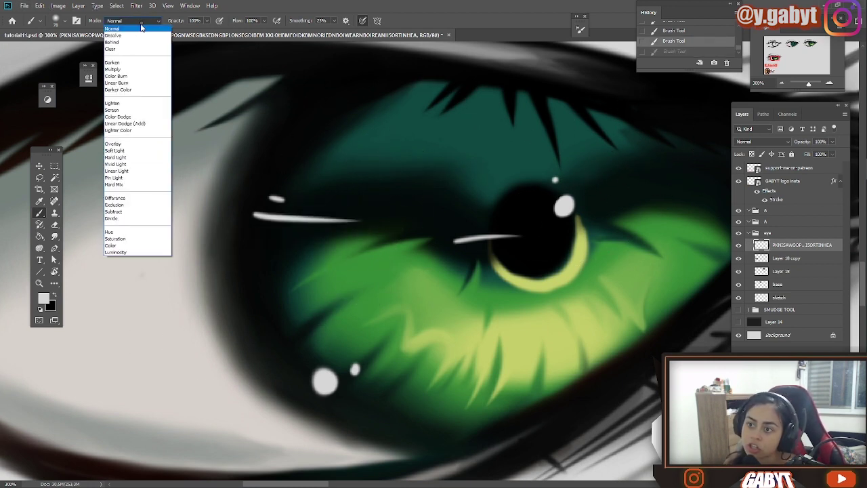
{"action": "left_click", "coordinate": [156, 118]}
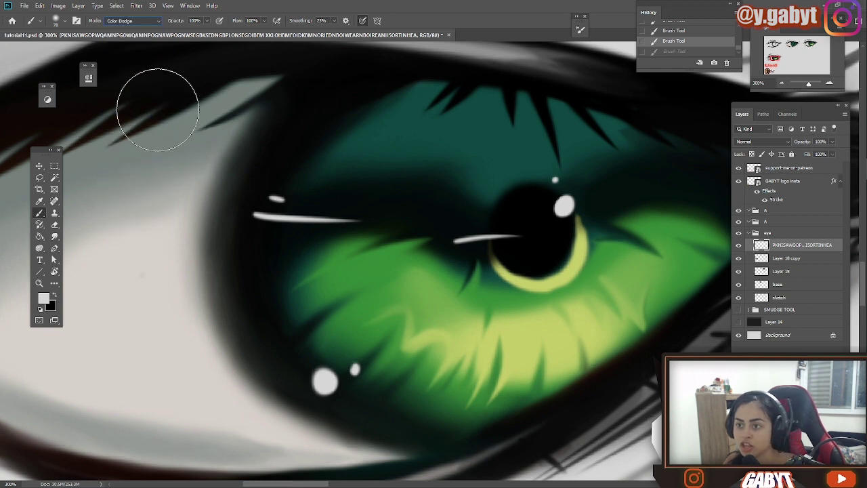
{"action": "left_click", "coordinate": [150, 21]}
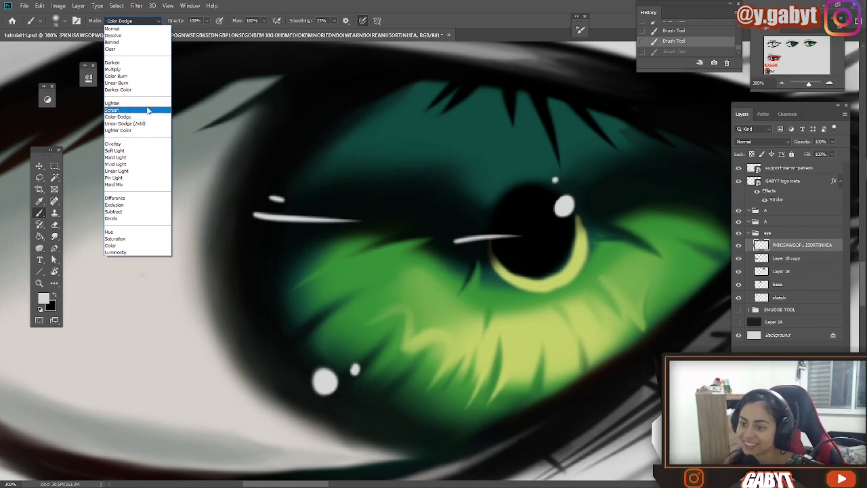
{"action": "left_click", "coordinate": [128, 117]}
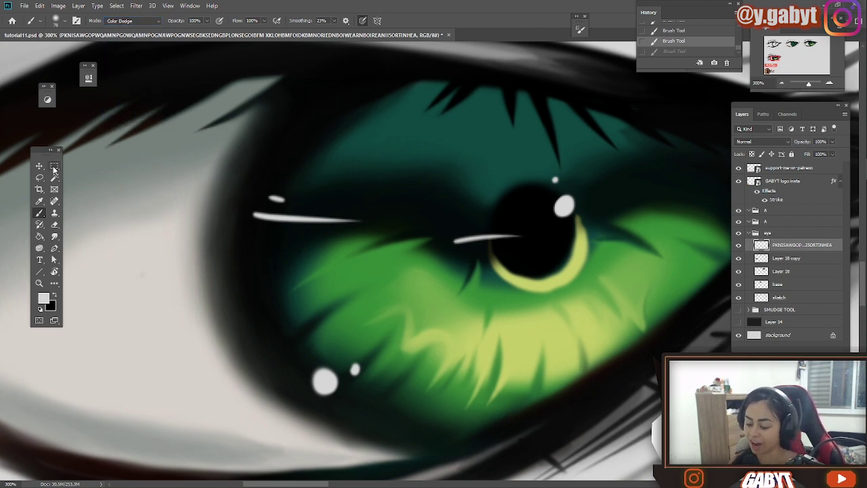
{"action": "right_click", "coordinate": [394, 203]}
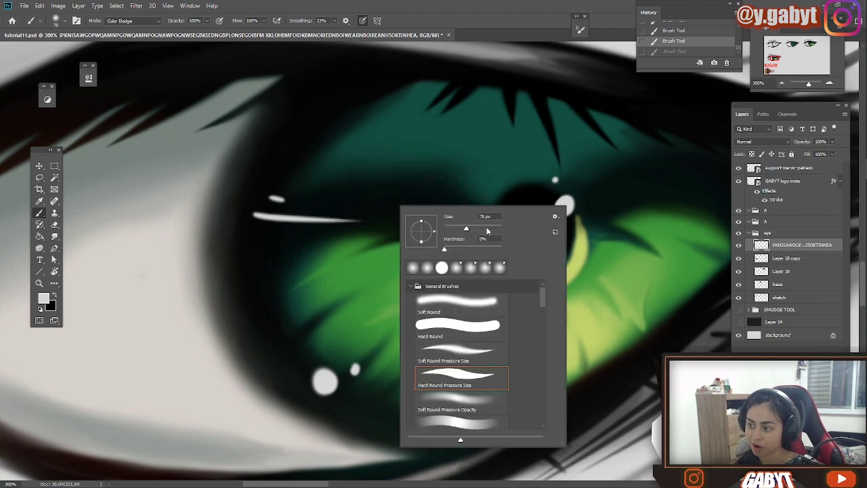
{"action": "key", "text": "Return"}
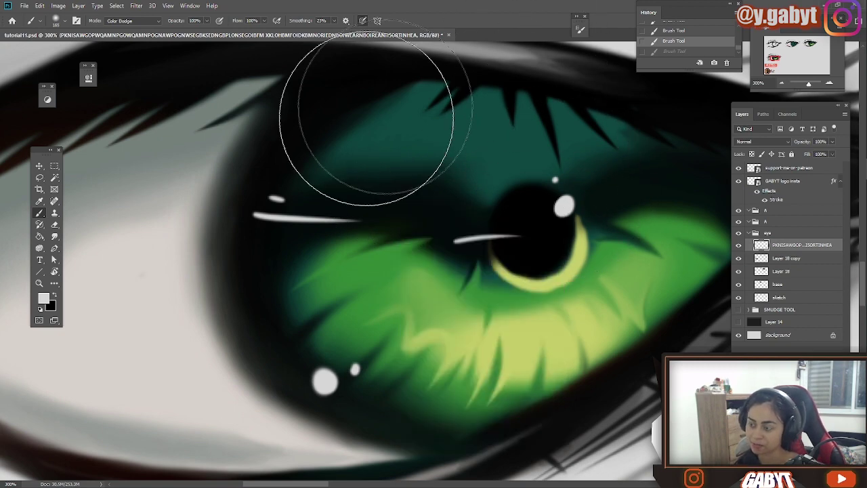
Choose a vivid magenta and dab a soft glow over the pupil highlight and the tiny dot above it
{"action": "left_click", "coordinate": [42, 298]}
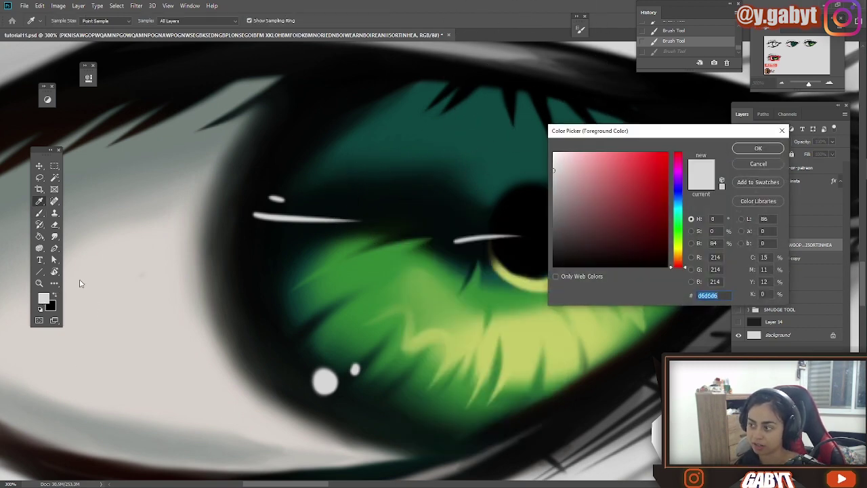
{"action": "left_click_drag", "start_coordinate": [678, 180], "coordinate": [680, 170]}
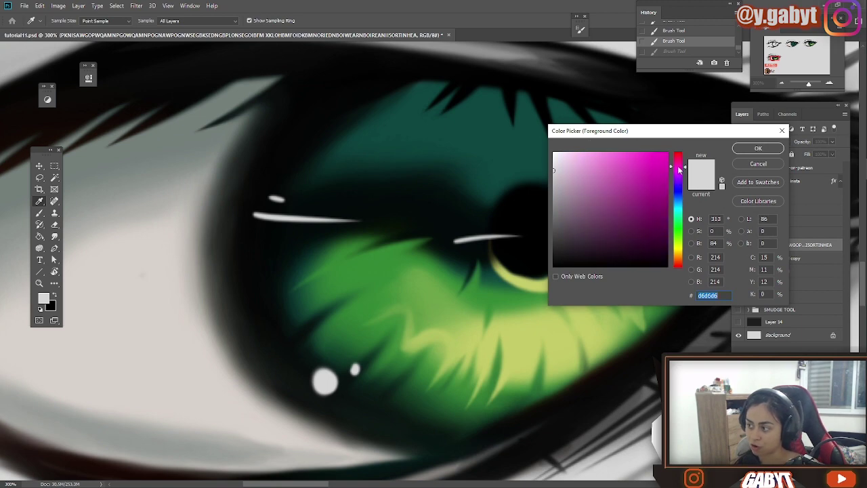
{"action": "left_click", "coordinate": [759, 149]}
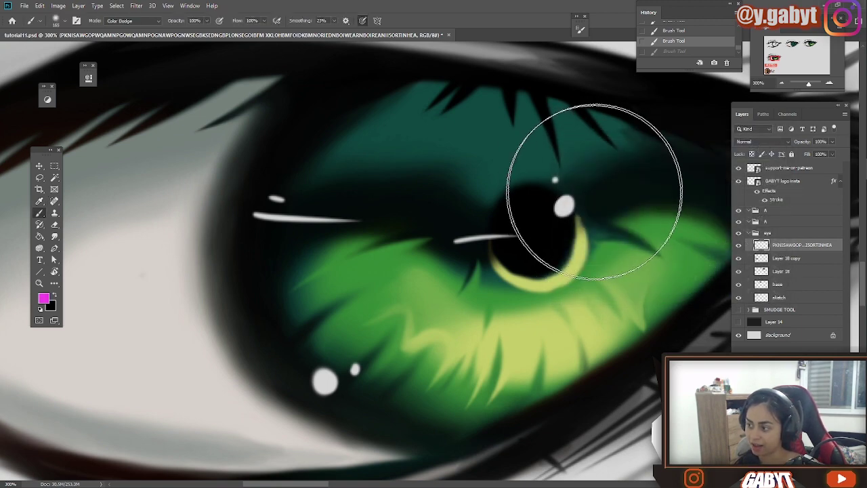
{"action": "left_click", "coordinate": [560, 233]}
{"action": "key", "text": "ctrl+z"}
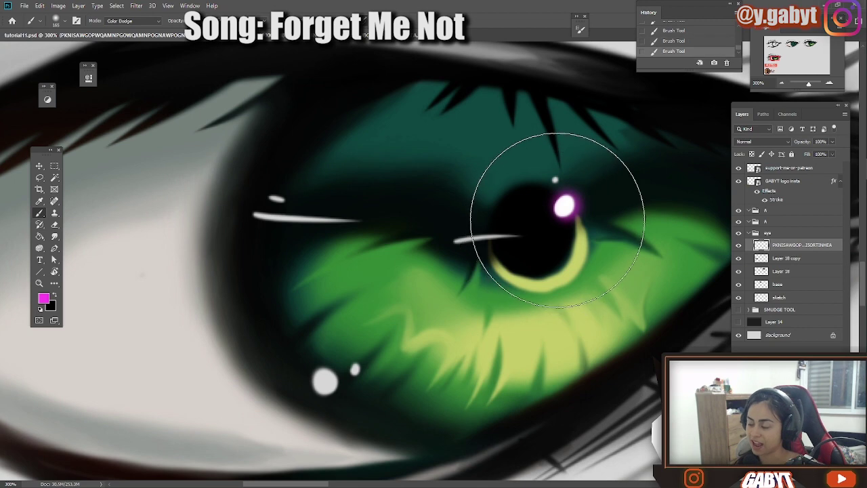
{"action": "key", "text": "ctrl+z"}
{"action": "key", "text": "ctrl+z"}
{"action": "key", "text": "ctrl+z"}
{"action": "key", "text": "ctrl+z"}
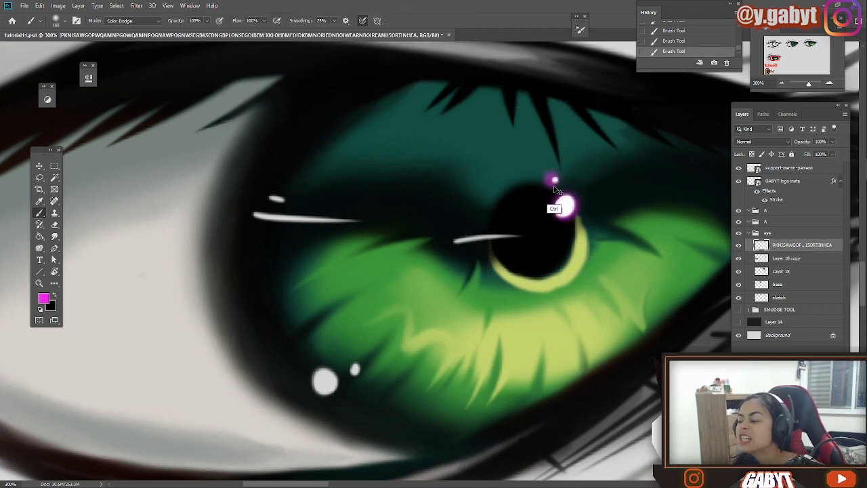
{"action": "key", "text": "ctrl+z"}
{"action": "left_click", "coordinate": [556, 181]}
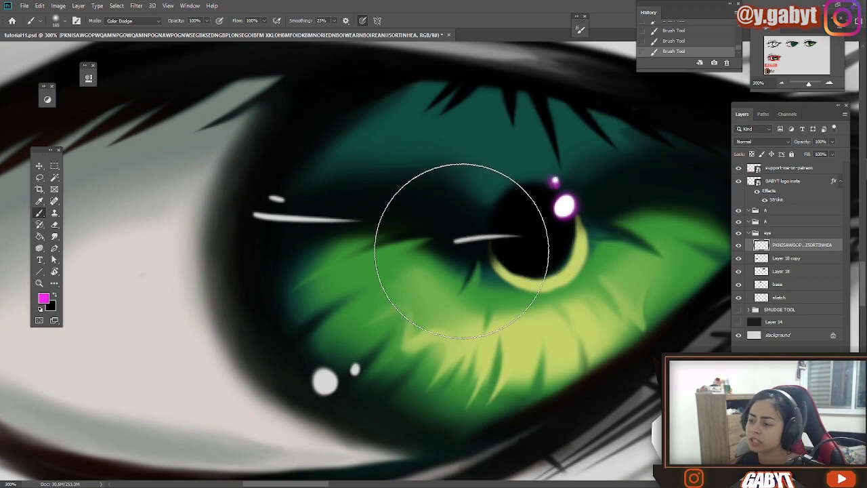
Add a magenta glow along the light streak beside the pupil, lowering the brush opacity to 50%
{"action": "left_click_drag", "start_coordinate": [447, 250], "coordinate": [515, 235]}
{"action": "key", "text": "ctrl+z"}
{"action": "left_click_drag", "start_coordinate": [461, 239], "coordinate": [542, 232]}
{"action": "key", "text": "ctrl+z"}
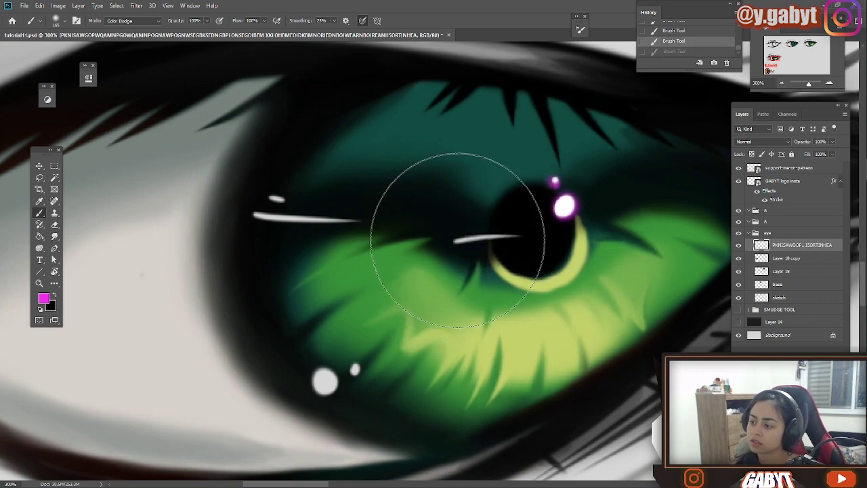
{"action": "left_click_drag", "start_coordinate": [458, 238], "coordinate": [549, 232]}
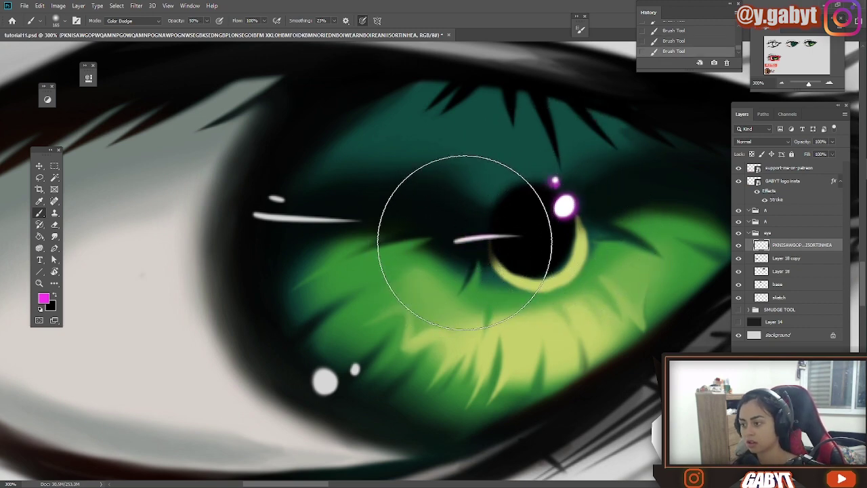
{"action": "key", "text": "5"}
{"action": "left_click", "coordinate": [453, 237]}
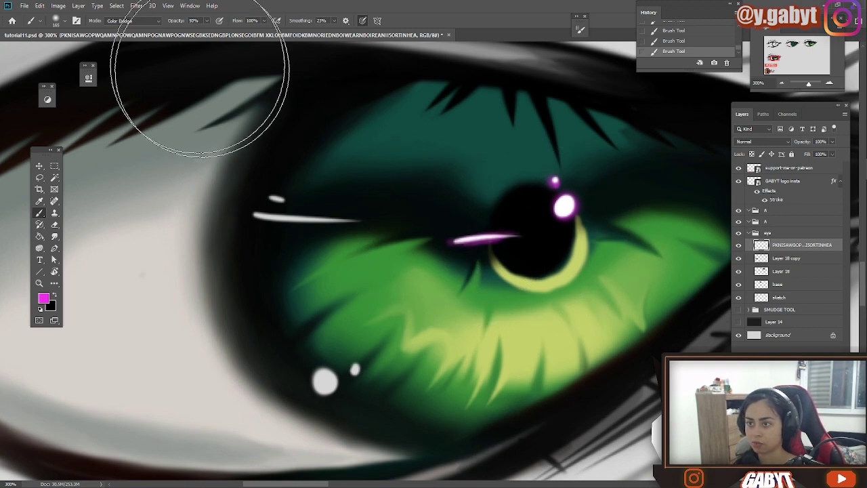
Brush a magenta glow over the rim streak and the short dash above it
{"action": "left_click_drag", "start_coordinate": [257, 215], "coordinate": [369, 216]}
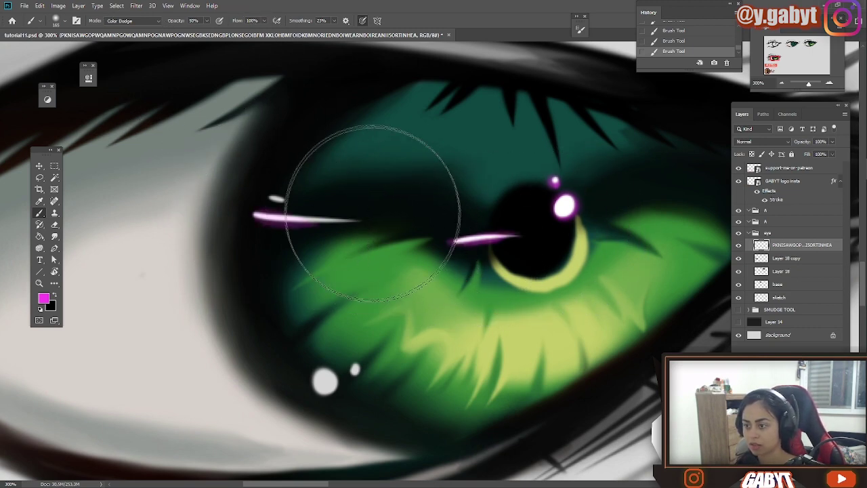
{"action": "key", "text": "ctrl+z"}
{"action": "mouse_move", "coordinate": [251, 214]}
{"action": "left_mouse_down"}
{"action": "mouse_move", "coordinate": [365, 224]}
{"action": "mouse_move", "coordinate": [294, 218]}
{"action": "left_mouse_up"}
{"action": "key", "text": "ctrl+z"}
{"action": "left_click", "coordinate": [280, 195]}
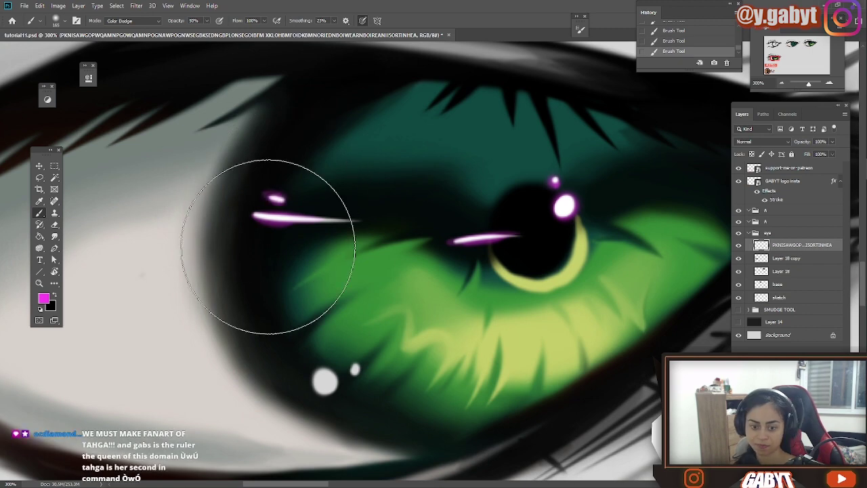
Add a magenta glow to the round dot on the iris's lower rim and the small dot beside it
{"action": "left_click_drag", "start_coordinate": [310, 281], "coordinate": [304, 229]}
{"action": "key", "text": "ctrl+z"}
{"action": "left_click", "coordinate": [323, 328]}
{"action": "left_click_drag", "start_coordinate": [344, 324], "coordinate": [294, 358]}
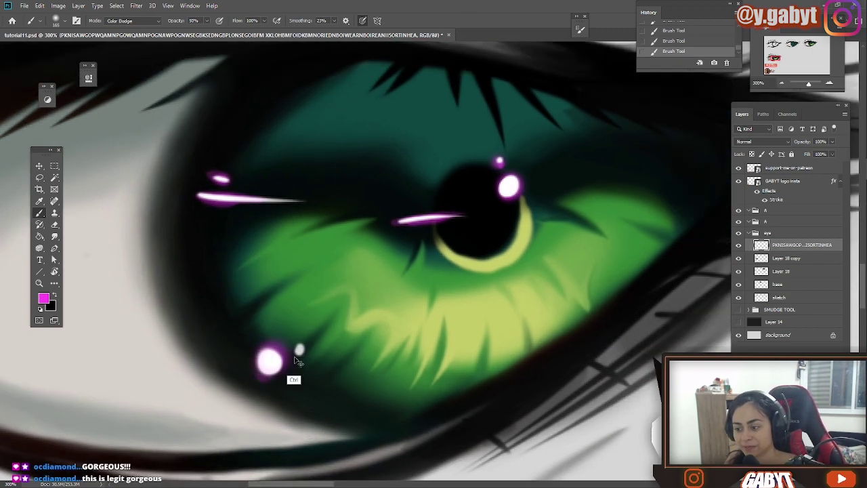
{"action": "left_click", "coordinate": [299, 350]}
Switch the colour to blue-violet and tint the glows of the pupil highlight, rim streak and lower rim dot
{"action": "left_click", "coordinate": [44, 298]}
{"action": "left_click", "coordinate": [677, 190]}
{"action": "left_click", "coordinate": [751, 151]}
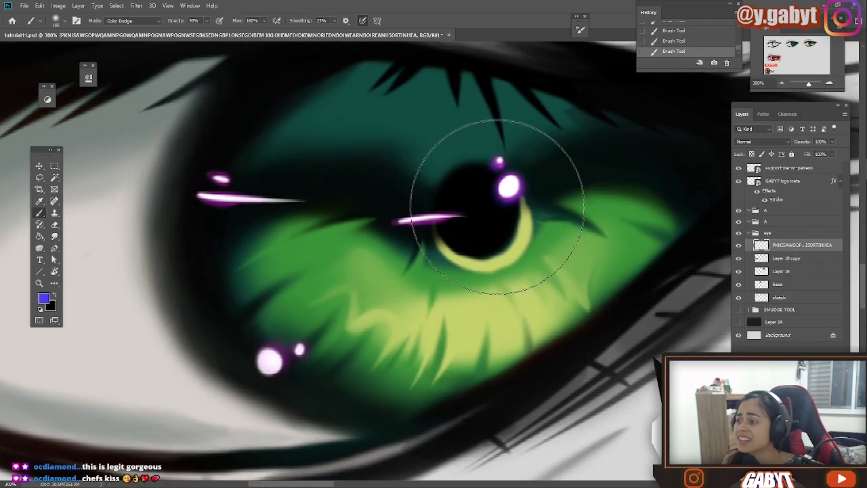
{"action": "left_click", "coordinate": [209, 196]}
{"action": "left_click", "coordinate": [270, 368]}
{"action": "key", "text": "ctrl+0"}
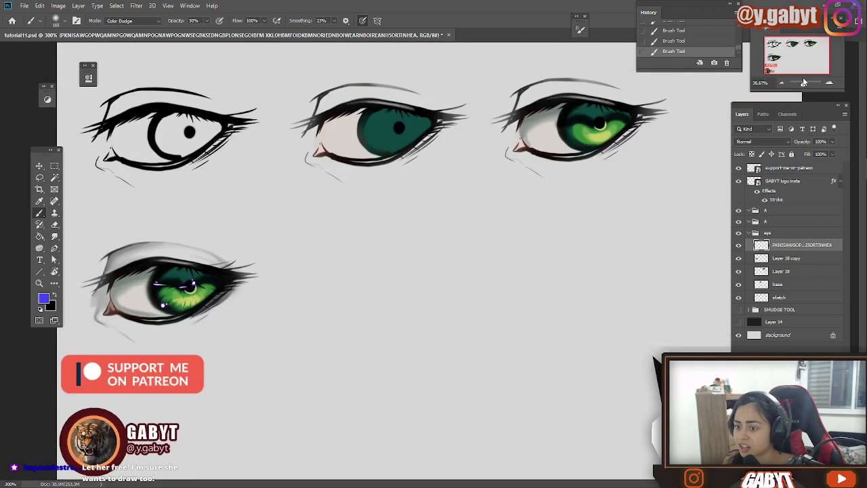
Choose a pale lavender and strengthen the glow on the pupil highlight and the rim streak
{"action": "mouse_move", "coordinate": [121, 281]}
{"action": "left_mouse_down"}
{"action": "mouse_move", "coordinate": [210, 281]}
{"action": "mouse_move", "coordinate": [310, 225]}
{"action": "left_mouse_up"}
{"action": "left_click", "coordinate": [44, 298]}
{"action": "left_click", "coordinate": [565, 162]}
{"action": "left_click", "coordinate": [756, 149]}
{"action": "left_click", "coordinate": [423, 248]}
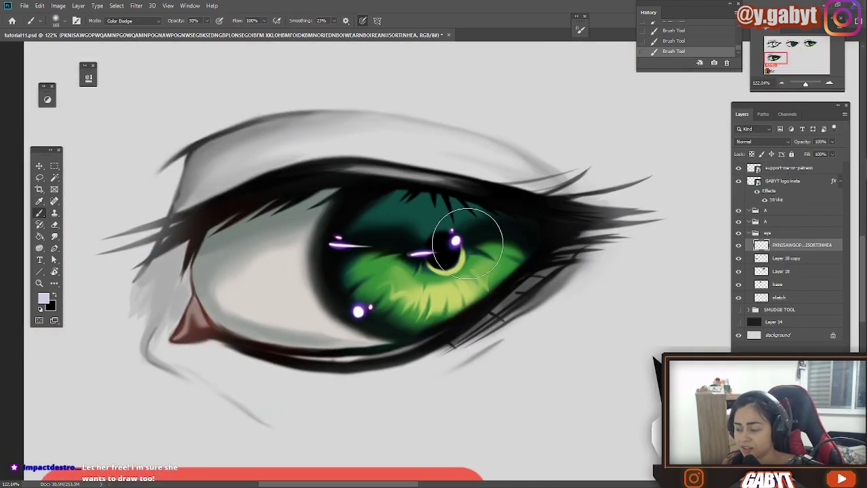
{"action": "left_click", "coordinate": [466, 242]}
{"action": "left_click", "coordinate": [340, 245]}
Try a pale lavender glow on the round dot at the iris's lower rim
{"action": "left_click", "coordinate": [362, 323]}
{"action": "key", "text": "ctrl+z"}
{"action": "left_click", "coordinate": [360, 319]}
{"action": "key", "text": "ctrl+z"}
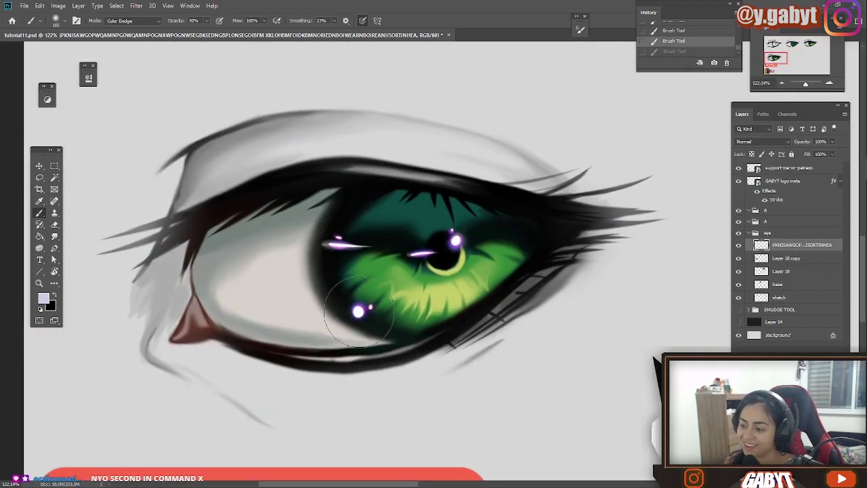
{"action": "left_click", "coordinate": [359, 317]}
{"action": "key", "text": "ctrl+z"}
Brighten the glow of the streak beside the pupil and the pupil highlight with pale lavender dabs
{"action": "left_click", "coordinate": [831, 83]}
{"action": "left_click", "coordinate": [830, 83]}
{"action": "left_click", "coordinate": [407, 248]}
{"action": "key", "text": "ctrl+z"}
{"action": "left_click", "coordinate": [390, 249]}
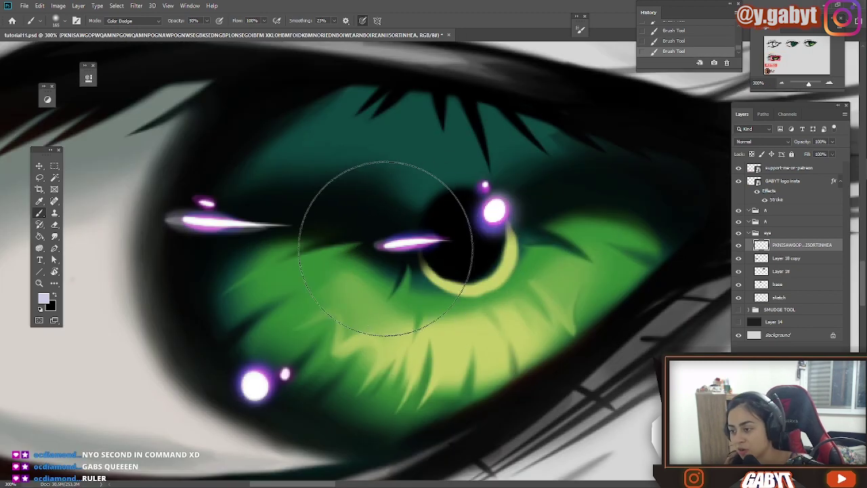
{"action": "left_click", "coordinate": [493, 215]}
{"action": "key", "text": "ctrl+z"}
{"action": "left_click", "coordinate": [488, 215]}
Soften the glow around the pupil highlight and the small lower rim dot with the Eraser at 20% opacity
{"action": "left_click_drag", "start_coordinate": [809, 84], "coordinate": [807, 86]}
{"action": "key", "text": "e"}
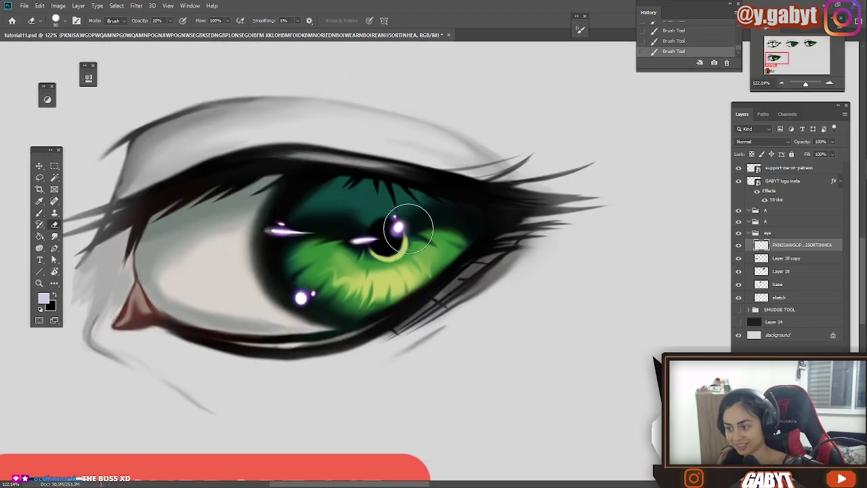
{"action": "left_click", "coordinate": [405, 234]}
{"action": "left_click", "coordinate": [318, 291]}
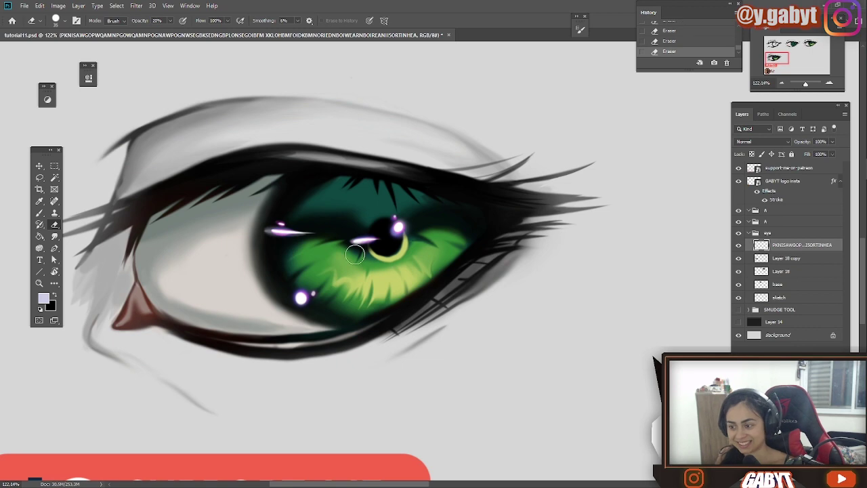
Undo the last erasure, sample the pupil highlight's colour and brighten the streak beside the pupil with the brush
{"action": "key", "text": "b"}
{"action": "key", "text": "ctrl+z"}
{"action": "left_click", "coordinate": [398, 228], "text": "alt"}
{"action": "left_click", "coordinate": [376, 239]}
{"action": "left_click", "coordinate": [378, 228]}
{"action": "key", "text": "ctrl+z"}
Set the brush opacity to 100% and sample the iris's yellow-green as the painting colour
{"action": "double_click", "coordinate": [830, 83]}
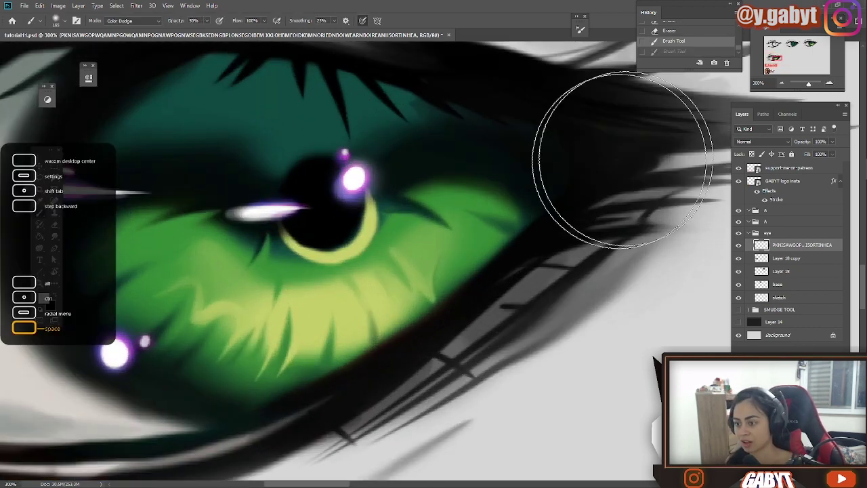
{"action": "left_click_drag", "start_coordinate": [624, 159], "coordinate": [748, 104]}
{"action": "key", "text": "0"}
{"action": "left_click", "coordinate": [422, 271], "text": "alt"}
Try yellow-green Color Dodge strokes over the lower iris on the highlights layer
{"action": "left_click", "coordinate": [368, 342]}
{"action": "key", "text": "ctrl+z"}
{"action": "left_click_drag", "start_coordinate": [415, 277], "coordinate": [393, 353]}
{"action": "key", "text": "ctrl+z"}
Select Layer 18 copy and toggle its visibility to check which part of the eye it holds
{"action": "left_click", "coordinate": [763, 143]}
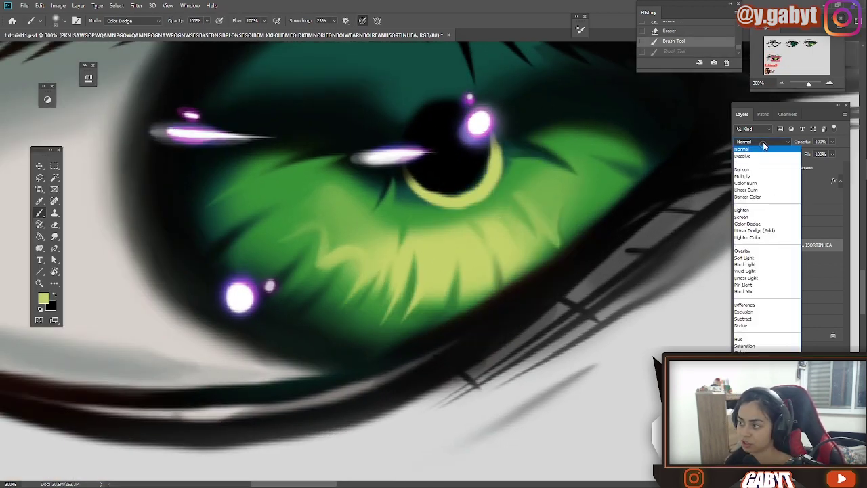
{"action": "left_click", "coordinate": [813, 258]}
{"action": "left_click", "coordinate": [806, 259]}
{"action": "left_click", "coordinate": [738, 258]}
{"action": "left_click", "coordinate": [738, 258]}
Shrink the brush and paint thin bright yellow zigzag strokes across the lower iris on Layer 18 copy
{"action": "left_click_drag", "start_coordinate": [500, 160], "coordinate": [361, 237]}
{"action": "key", "text": "ctrl+z"}
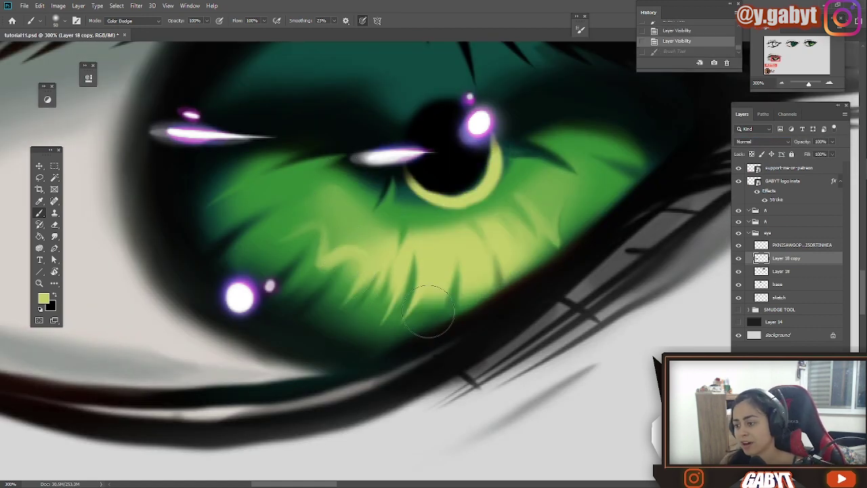
{"action": "key", "text": "bracketleft"}
{"action": "key", "text": "bracketleft"}
{"action": "key", "text": "bracketleft"}
{"action": "mouse_move", "coordinate": [418, 252]}
{"action": "left_mouse_down"}
{"action": "mouse_move", "coordinate": [415, 298]}
{"action": "mouse_move", "coordinate": [399, 307]}
{"action": "mouse_move", "coordinate": [407, 315]}
{"action": "left_mouse_up"}
{"action": "key", "text": "ctrl+z"}
{"action": "key", "text": "ctrl+z"}
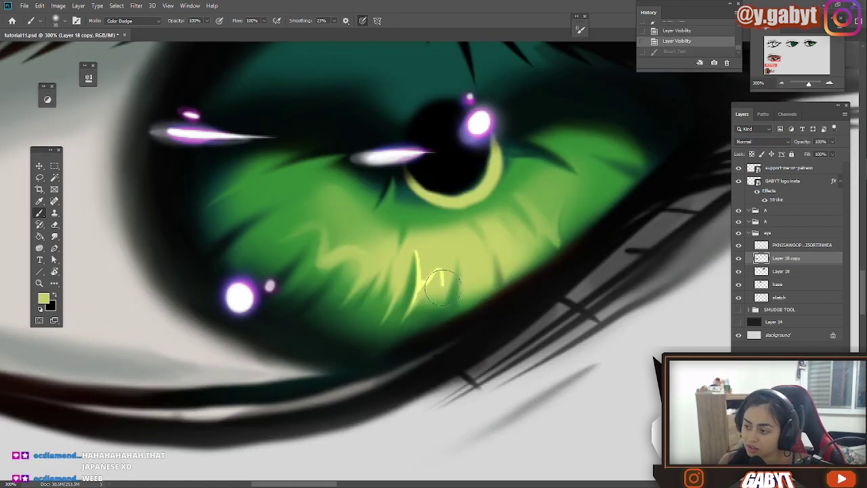
{"action": "left_click_drag", "start_coordinate": [442, 288], "coordinate": [469, 254]}
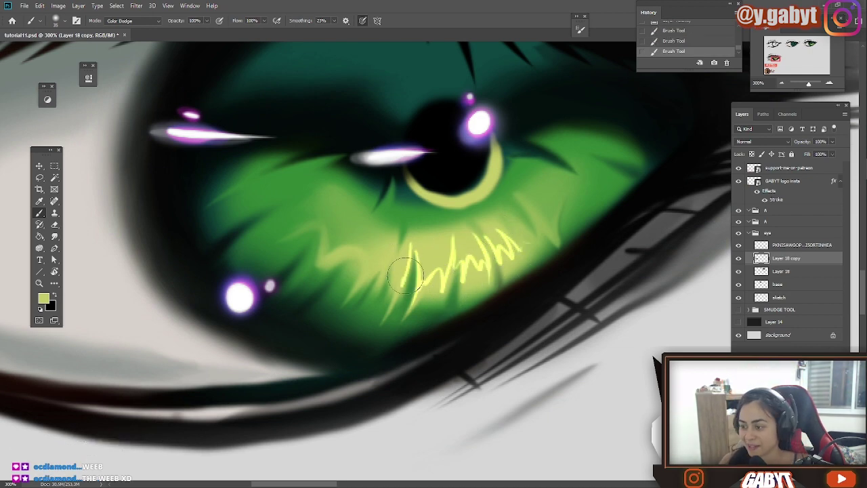
Draw a black rectangular frame with the brush in Normal mode on the blank canvas beside the eye
{"action": "mouse_move", "coordinate": [510, 287]}
{"action": "left_mouse_down"}
{"action": "mouse_move", "coordinate": [471, 282]}
{"action": "mouse_move", "coordinate": [337, 226]}
{"action": "mouse_move", "coordinate": [109, 117]}
{"action": "left_mouse_up"}
{"action": "key", "text": "x"}
{"action": "left_click", "coordinate": [141, 21]}
{"action": "left_click", "coordinate": [141, 29]}
{"action": "left_click_drag", "start_coordinate": [327, 200], "coordinate": [609, 210]}
{"action": "mouse_move", "coordinate": [640, 461]}
{"action": "left_mouse_down"}
{"action": "mouse_move", "coordinate": [410, 453]}
{"action": "mouse_move", "coordinate": [330, 393]}
{"action": "mouse_move", "coordinate": [315, 217]}
{"action": "left_mouse_up"}
{"action": "key", "text": "ctrl+z"}
{"action": "mouse_move", "coordinate": [404, 215]}
{"action": "left_mouse_down"}
{"action": "mouse_move", "coordinate": [552, 241]}
{"action": "mouse_move", "coordinate": [548, 419]}
{"action": "mouse_move", "coordinate": [451, 423]}
{"action": "mouse_move", "coordinate": [389, 225]}
{"action": "left_mouse_up"}
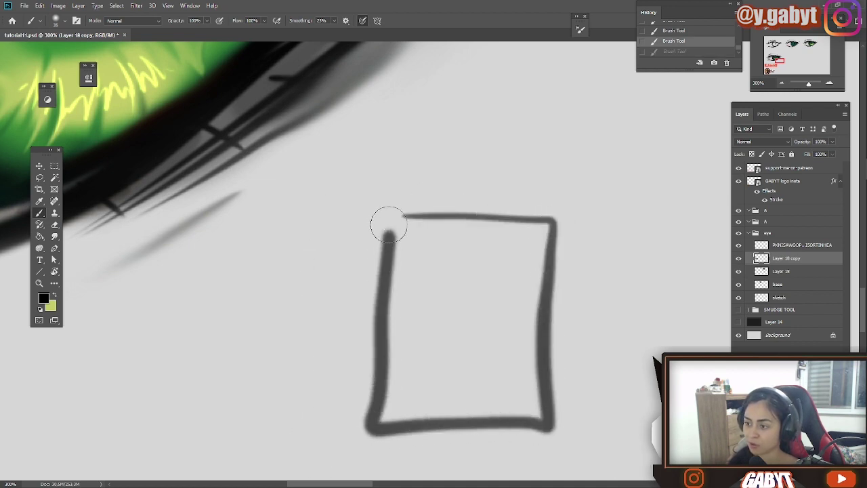
Shrink the brush and scribble two wavy lines like handwriting inside the black frame
{"action": "left_click_drag", "start_coordinate": [477, 221], "coordinate": [482, 221]}
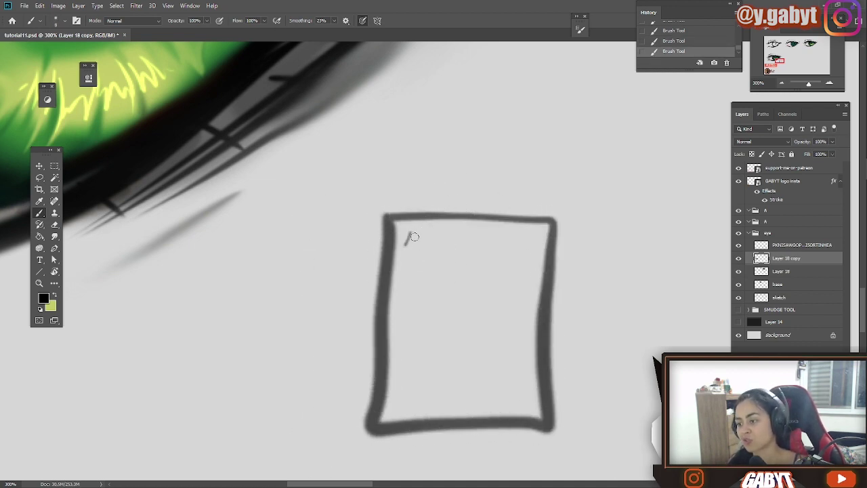
{"action": "key", "text": "ctrl+z"}
{"action": "left_click_drag", "start_coordinate": [403, 248], "coordinate": [440, 234]}
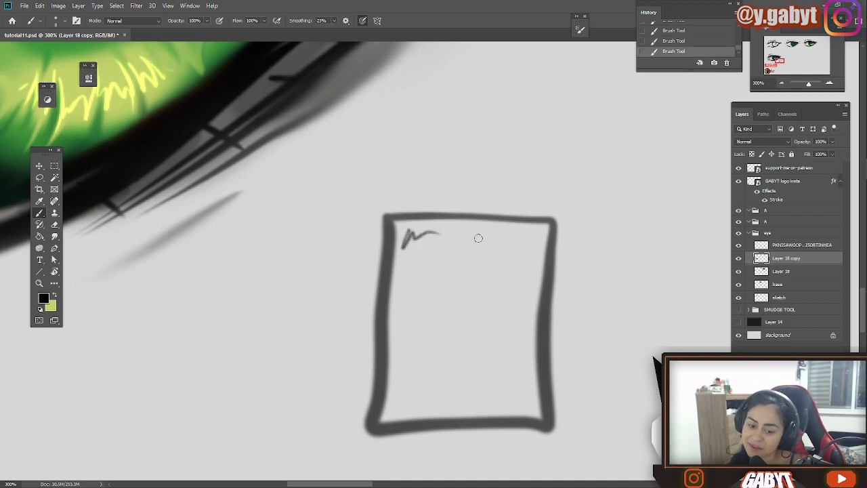
{"action": "key", "text": "ctrl+z"}
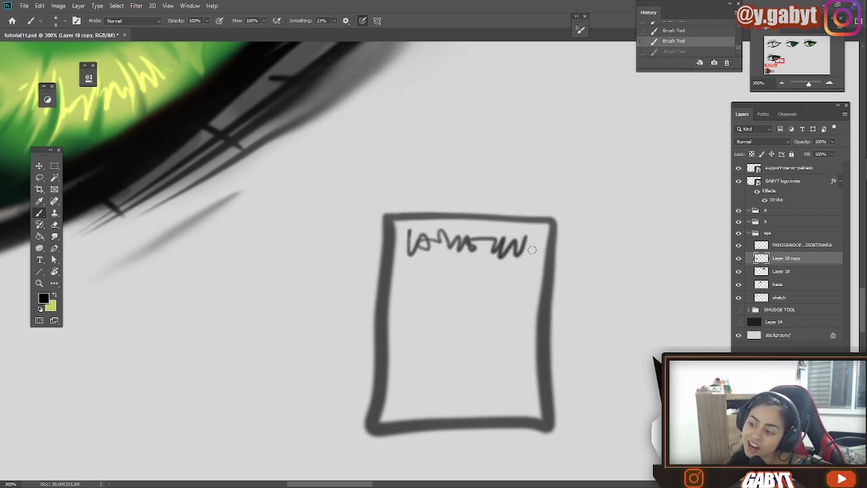
{"action": "left_click_drag", "start_coordinate": [531, 250], "coordinate": [559, 240]}
{"action": "key", "text": "ctrl+z"}
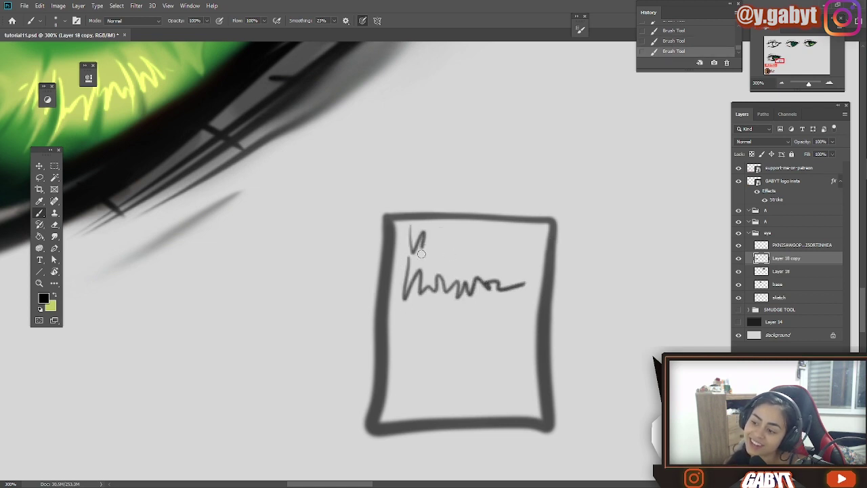
{"action": "left_click", "coordinate": [782, 83]}
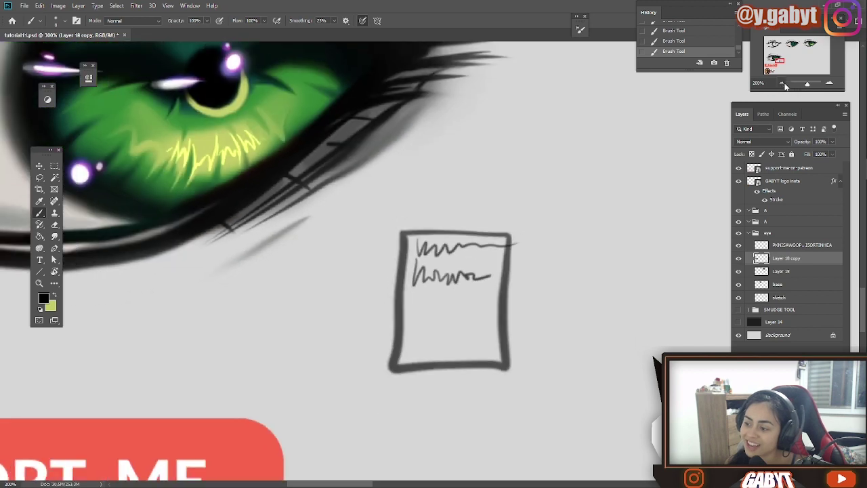
{"action": "left_click", "coordinate": [782, 83]}
Try a tall heartbeat-like zigzag line beside the frame and undo the latest doodle strokes
{"action": "left_click_drag", "start_coordinate": [530, 170], "coordinate": [573, 195]}
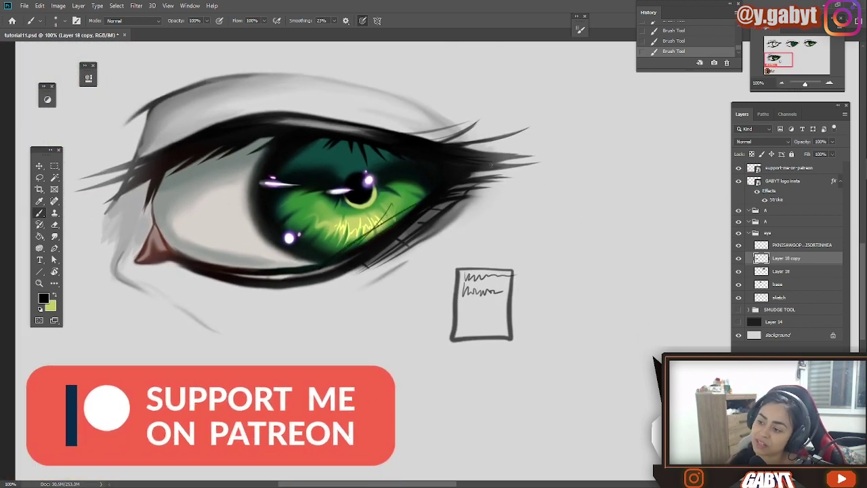
{"action": "key", "text": "ctrl+z"}
{"action": "left_click_drag", "start_coordinate": [611, 262], "coordinate": [485, 220]}
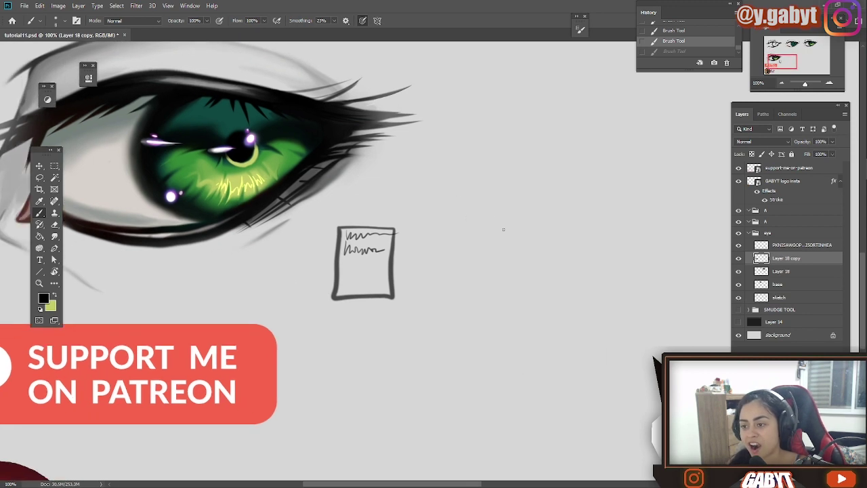
{"action": "right_click", "coordinate": [436, 275]}
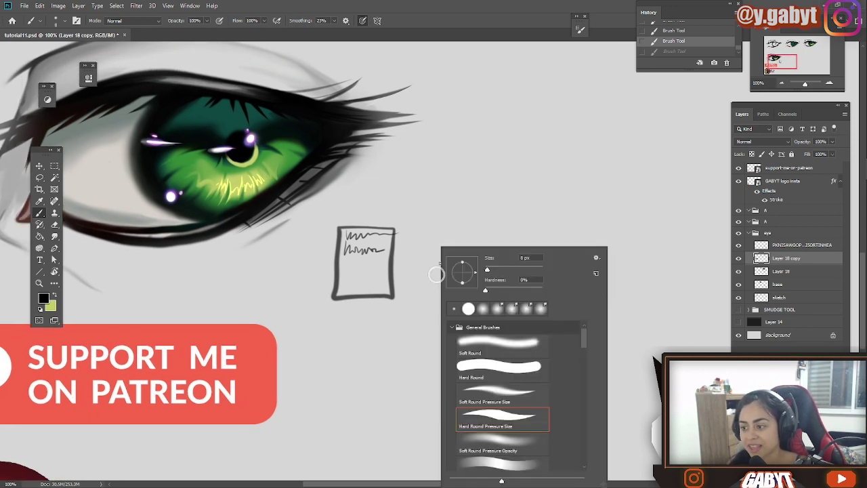
{"action": "left_click", "coordinate": [434, 278]}
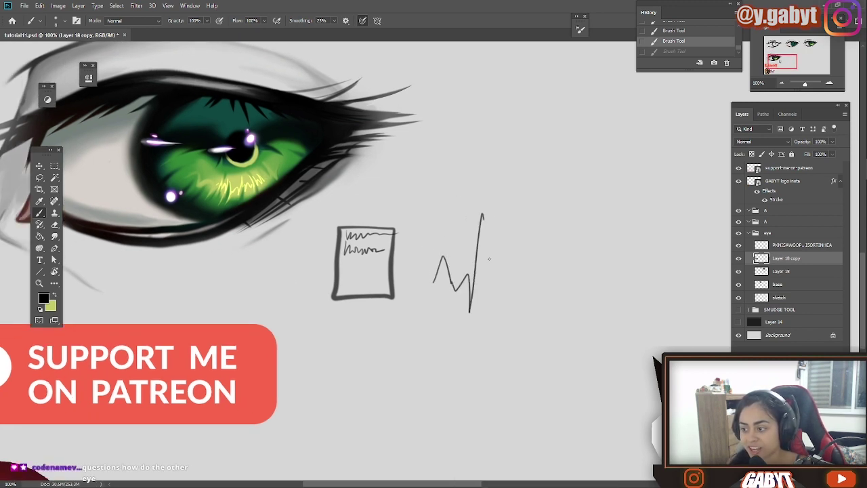
{"action": "left_click_drag", "start_coordinate": [644, 381], "coordinate": [720, 271]}
{"action": "key", "text": "ctrl+z"}
{"action": "key", "text": "ctrl+z"}
Lasso the doodled frame beside the eye, delete it and clear the selection
{"action": "key", "text": "l"}
{"action": "left_click_drag", "start_coordinate": [318, 220], "coordinate": [310, 300]}
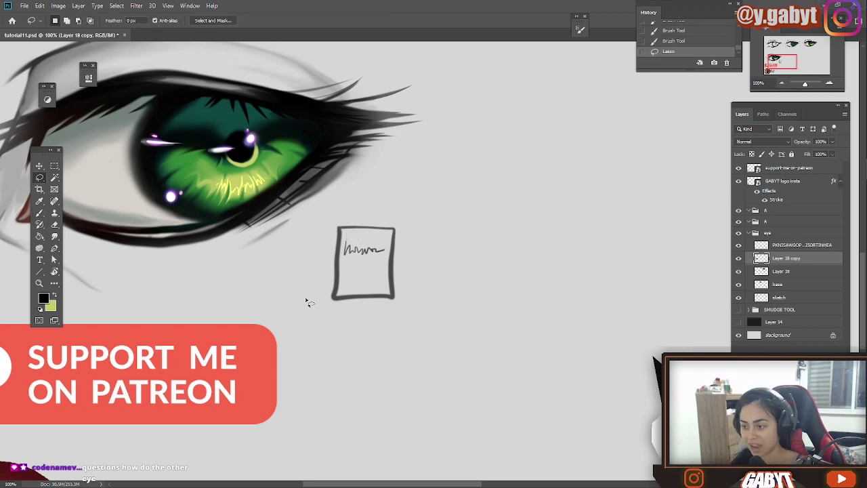
{"action": "key", "text": "Delete"}
{"action": "key", "text": "ctrl+d"}
Return to yellow-green Color Dodge painting and extend the thin zigzag strokes along the lower iris towards its inner side
{"action": "key", "text": "b"}
{"action": "key", "text": "ctrl+plus"}
{"action": "key", "text": "ctrl+plus"}
{"action": "key", "text": "alt+shift+d"}
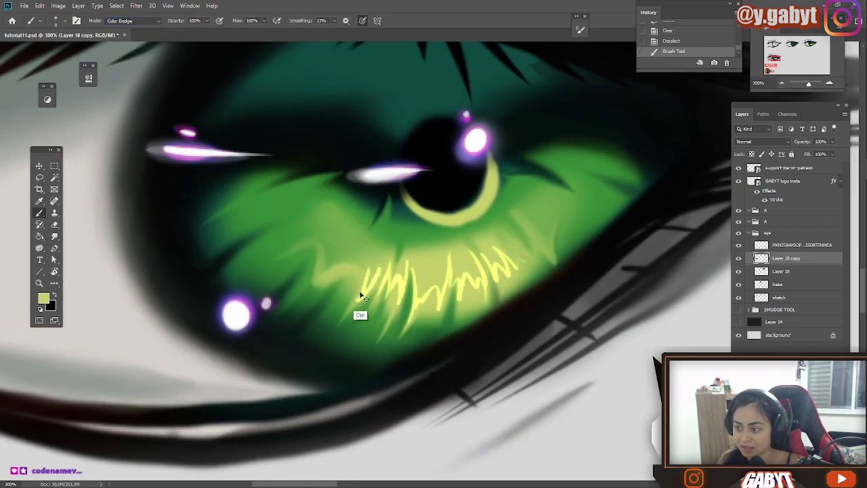
{"action": "key", "text": "ctrl+z"}
{"action": "left_click_drag", "start_coordinate": [361, 296], "coordinate": [413, 282]}
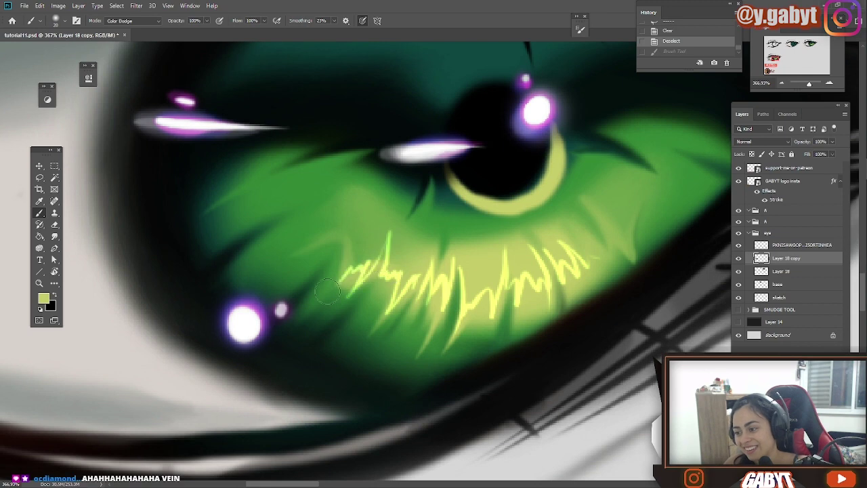
{"action": "key", "text": "ctrl+minus"}
{"action": "key", "text": "ctrl+minus"}
{"action": "key", "text": "ctrl+minus"}
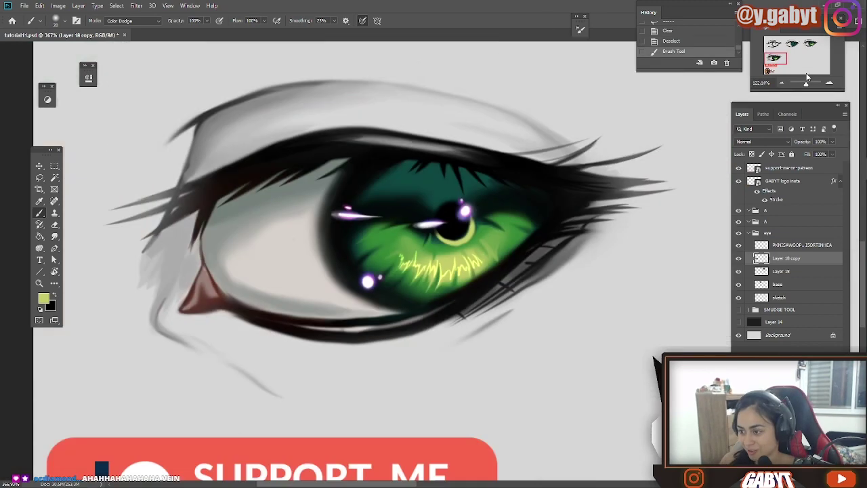
{"action": "mouse_move", "coordinate": [630, 257]}
{"action": "left_mouse_down"}
{"action": "mouse_move", "coordinate": [102, 298]}
{"action": "mouse_move", "coordinate": [610, 271]}
{"action": "left_mouse_up"}
{"action": "key", "text": "ctrl+plus"}
{"action": "key", "text": "ctrl+plus"}
Enlarge the brush to 40 px, lower its opacity to 60% and paint glowing green zigzags on the iris's inner side
{"action": "left_click_drag", "start_coordinate": [429, 298], "coordinate": [426, 310]}
{"action": "key", "text": "ctrl+z"}
{"action": "key", "text": "8"}
{"action": "key", "text": "bracketright"}
{"action": "key", "text": "bracketright"}
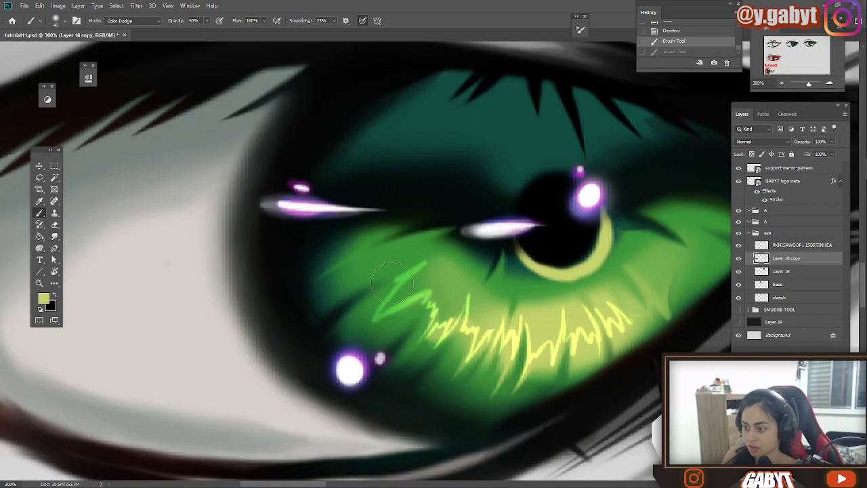
{"action": "left_click_drag", "start_coordinate": [392, 283], "coordinate": [381, 292]}
{"action": "mouse_move", "coordinate": [396, 260]}
{"action": "left_mouse_down"}
{"action": "mouse_move", "coordinate": [366, 284]}
{"action": "mouse_move", "coordinate": [372, 265]}
{"action": "mouse_move", "coordinate": [334, 279]}
{"action": "left_mouse_up"}
{"action": "key", "text": "ctrl+z"}
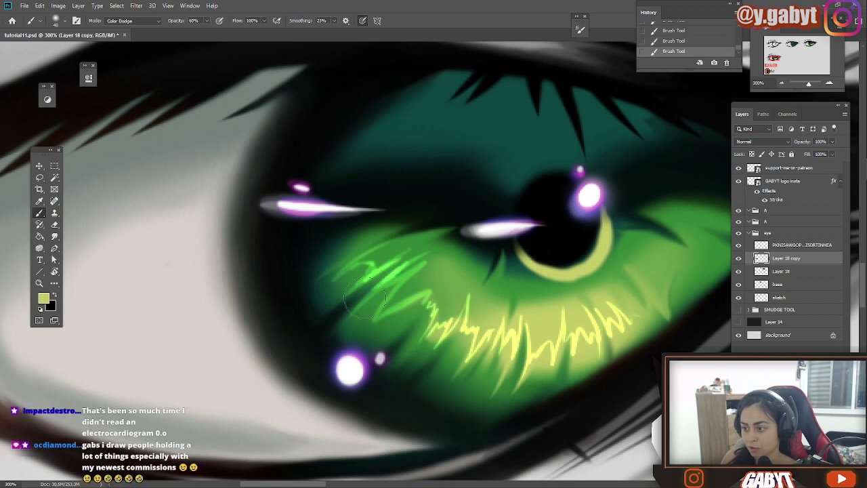
Continue the glowing green zigzag strokes around the outer side of the iris
{"action": "left_click_drag", "start_coordinate": [610, 271], "coordinate": [395, 294]}
{"action": "left_click_drag", "start_coordinate": [420, 299], "coordinate": [437, 337]}
{"action": "mouse_move", "coordinate": [446, 263]}
{"action": "left_mouse_down"}
{"action": "mouse_move", "coordinate": [497, 282]}
{"action": "mouse_move", "coordinate": [475, 247]}
{"action": "mouse_move", "coordinate": [515, 257]}
{"action": "left_mouse_up"}
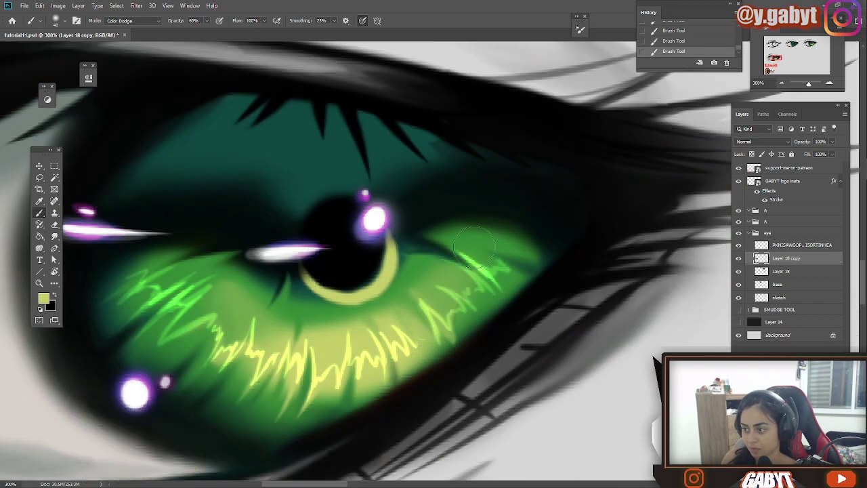
{"action": "left_click_drag", "start_coordinate": [469, 229], "coordinate": [525, 259]}
{"action": "mouse_move", "coordinate": [426, 260]}
{"action": "left_mouse_down"}
{"action": "mouse_move", "coordinate": [136, 295]}
{"action": "mouse_move", "coordinate": [736, 196]}
{"action": "left_mouse_up"}
On the PKNISAWGOP…ISORTINHEA layer, lasso a curved area over the iris's lower outer part and hide the selection edges
{"action": "mouse_move", "coordinate": [739, 298]}
{"action": "left_mouse_down"}
{"action": "mouse_move", "coordinate": [739, 259]}
{"action": "mouse_move", "coordinate": [739, 297]}
{"action": "left_mouse_up"}
{"action": "left_click", "coordinate": [801, 246]}
{"action": "left_click", "coordinate": [40, 178]}
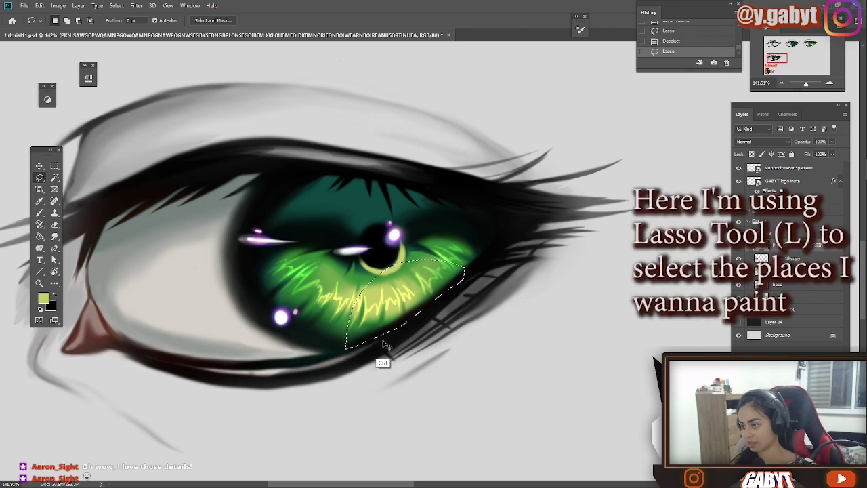
{"action": "key", "text": "ctrl+h"}
{"action": "key", "text": "b"}
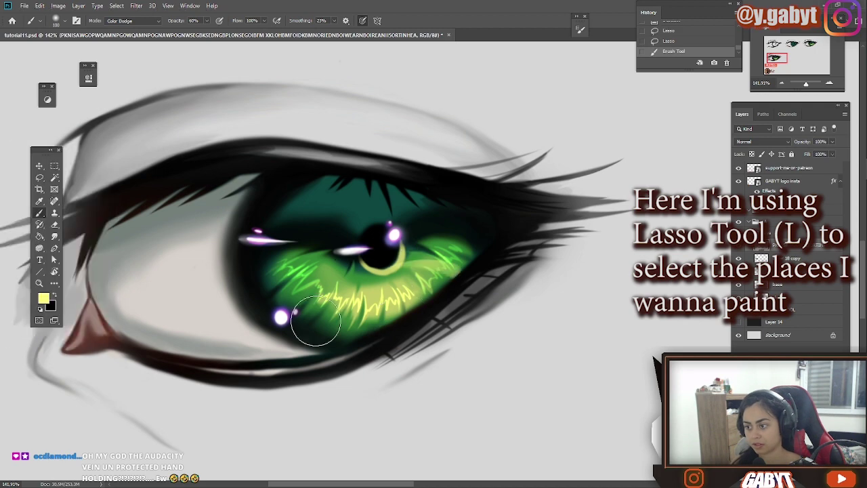
Choose a pale yellow and brush a soft Color Dodge highlight inside the selected area of the lower iris
{"action": "key", "text": "ctrl+z"}
{"action": "left_click", "coordinate": [44, 298]}
{"action": "left_click", "coordinate": [588, 154]}
{"action": "left_click", "coordinate": [757, 147]}
{"action": "left_click_drag", "start_coordinate": [439, 254], "coordinate": [395, 257]}
{"action": "key", "text": "ctrl+z"}
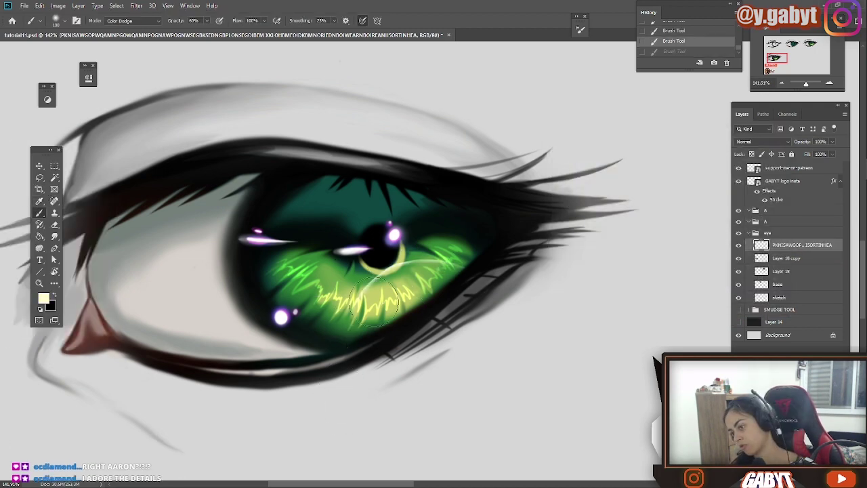
Enlarge the brush and build up the pale highlight along the curved edge of the selected iris area
{"action": "key", "text": "bracketright"}
{"action": "key", "text": "bracketright"}
{"action": "key", "text": "bracketright"}
{"action": "key", "text": "bracketright"}
{"action": "key", "text": "bracketright"}
{"action": "key", "text": "bracketright"}
{"action": "left_click", "coordinate": [343, 295]}
{"action": "mouse_move", "coordinate": [450, 266]}
{"action": "left_mouse_down"}
{"action": "mouse_move", "coordinate": [366, 307]}
{"action": "mouse_move", "coordinate": [345, 330]}
{"action": "left_mouse_up"}
{"action": "key", "text": "ctrl+z"}
Shrink the brush to 100 px and try strokes in colours sampled from the eye inside the selection, undoing them
{"action": "key", "text": "bracketleft"}
{"action": "key", "text": "bracketleft"}
{"action": "key", "text": "bracketleft"}
{"action": "key", "text": "bracketleft"}
{"action": "key", "text": "bracketleft"}
{"action": "key", "text": "bracketleft"}
{"action": "left_click", "coordinate": [478, 252], "text": "alt"}
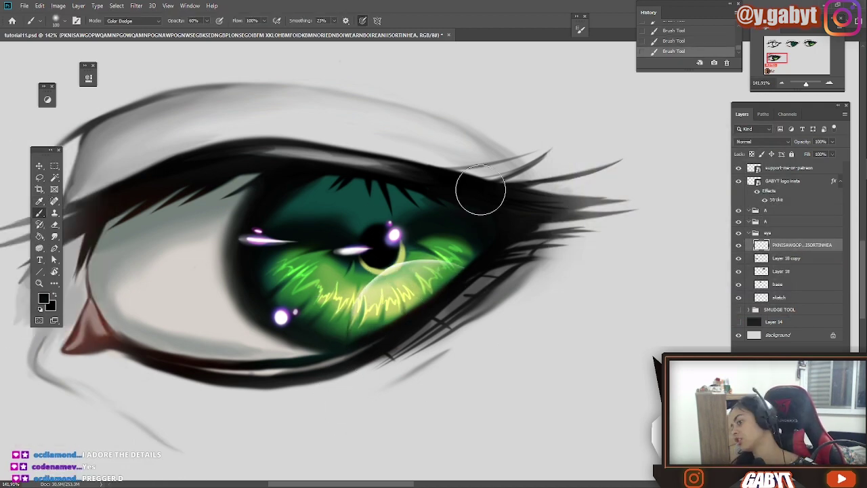
{"action": "key", "text": "ctrl+z"}
{"action": "left_click", "coordinate": [443, 246], "text": "alt"}
{"action": "left_click_drag", "start_coordinate": [434, 285], "coordinate": [369, 319]}
{"action": "key", "text": "ctrl+z"}
Sample a light yellow, set the brush opacity to 20% and try a faint Color Dodge stroke over the selected area
{"action": "left_click", "coordinate": [406, 293], "text": "alt"}
{"action": "key", "text": "2"}
{"action": "left_click_drag", "start_coordinate": [437, 281], "coordinate": [359, 322]}
{"action": "key", "text": "ctrl+z"}
{"action": "key", "text": "ctrl+0"}
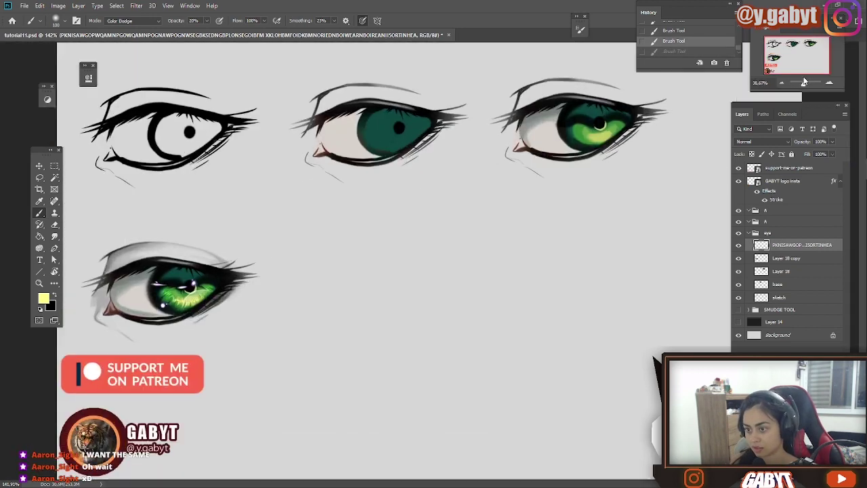
Clear the selection and create a new layer named sc in Screen blending mode
{"action": "scroll", "coordinate": [103, 290], "scroll_direction": "up", "scroll_amount": 5}
{"action": "key", "text": "ctrl+plus"}
{"action": "key", "text": "ctrl+d"}
{"action": "key", "text": "ctrl+shift+n"}
{"action": "type", "text": "sc"}
{"action": "key", "text": "Return"}
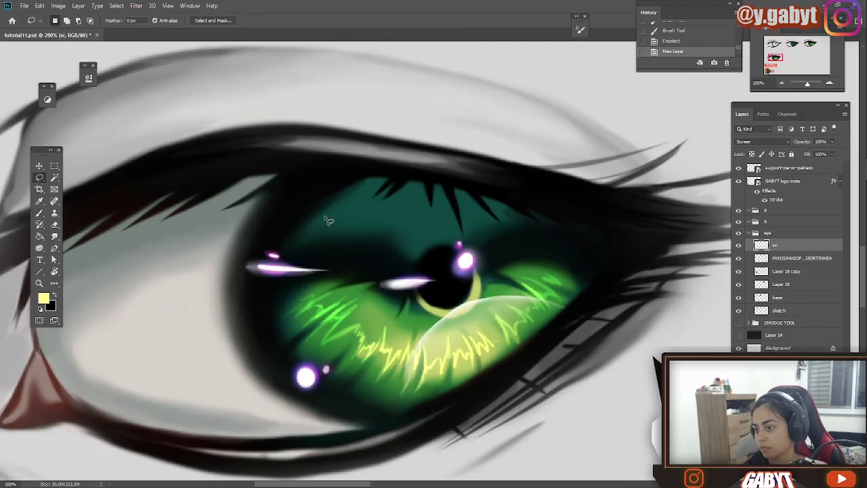
Lasso a long reflection shape across the upper iris, cutting around the lash tips, and hide the selection edges
{"action": "key", "text": "l"}
{"action": "key", "text": "ctrl+d"}
{"action": "left_click_drag", "start_coordinate": [594, 242], "coordinate": [596, 244]}
{"action": "key", "text": "ctrl+d"}
{"action": "mouse_move", "coordinate": [283, 255]}
{"action": "left_mouse_down"}
{"action": "mouse_move", "coordinate": [586, 243]}
{"action": "mouse_move", "coordinate": [279, 256]}
{"action": "left_mouse_up"}
{"action": "mouse_move", "coordinate": [462, 203]}
{"action": "left_mouse_down"}
{"action": "mouse_move", "coordinate": [425, 210]}
{"action": "mouse_move", "coordinate": [373, 198]}
{"action": "left_mouse_up"}
{"action": "key", "text": "b"}
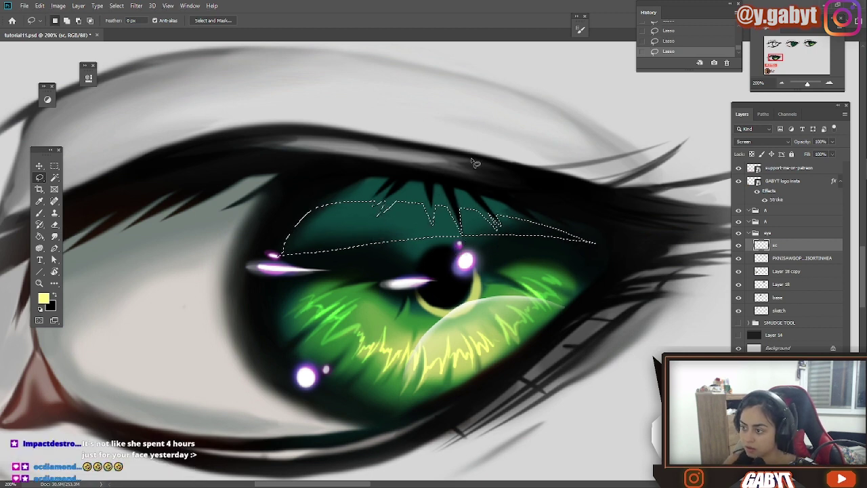
{"action": "key", "text": "ctrl+h"}
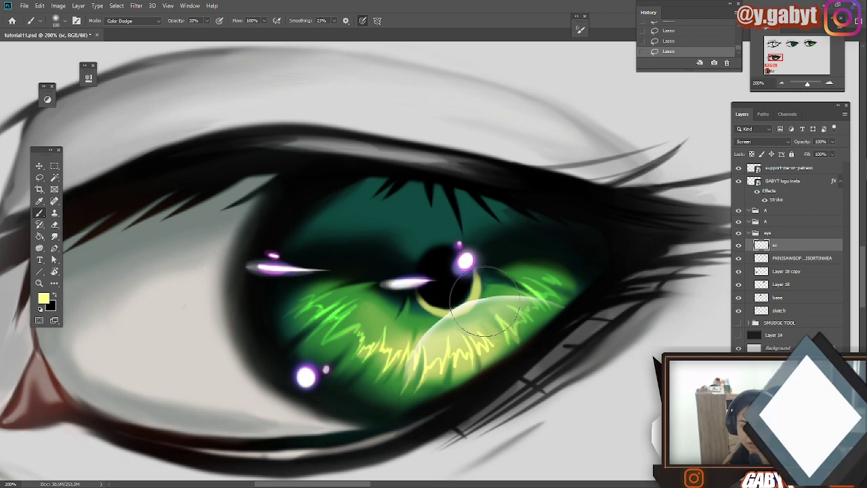
Change the painting colour to light blue and enlarge the brush to 500 px
{"action": "left_click", "coordinate": [43, 298]}
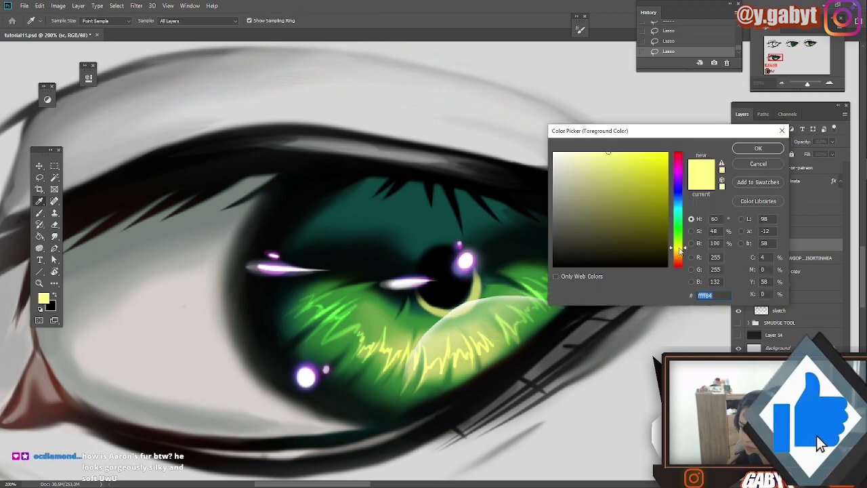
{"action": "left_click", "coordinate": [680, 206]}
{"action": "left_click", "coordinate": [759, 147]}
{"action": "key", "text": "bracketright"}
{"action": "key", "text": "bracketright"}
{"action": "key", "text": "bracketright"}
{"action": "key", "text": "bracketright"}
{"action": "key", "text": "bracketright"}
{"action": "key", "text": "bracketright"}
{"action": "key", "text": "bracketright"}
{"action": "key", "text": "bracketright"}
Set the brush to Normal mode and paint a translucent light blue reflection inside the upper iris selection
{"action": "mouse_move", "coordinate": [379, 220]}
{"action": "left_mouse_down"}
{"action": "mouse_move", "coordinate": [641, 259]}
{"action": "mouse_move", "coordinate": [424, 236]}
{"action": "left_mouse_up"}
{"action": "key", "text": "ctrl+z"}
{"action": "key", "text": "shift+alt+n"}
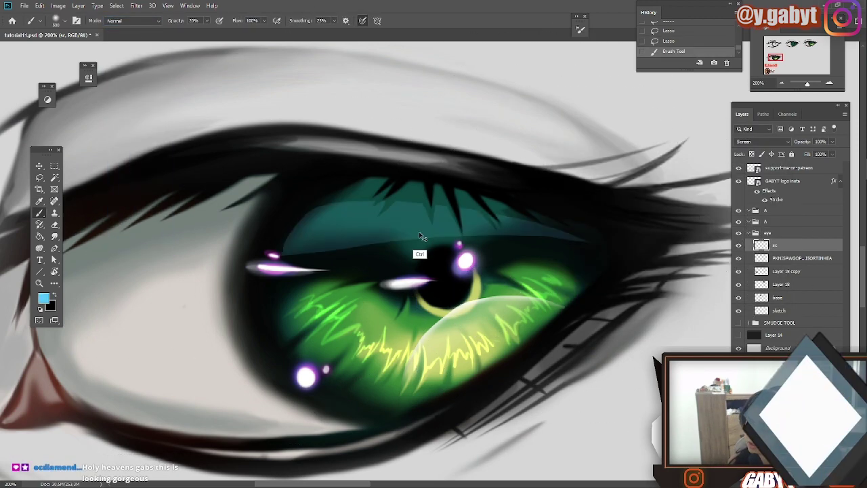
{"action": "mouse_move", "coordinate": [377, 284]}
{"action": "left_mouse_down"}
{"action": "mouse_move", "coordinate": [607, 316]}
{"action": "mouse_move", "coordinate": [541, 300]}
{"action": "left_mouse_up"}
{"action": "left_click_drag", "start_coordinate": [342, 289], "coordinate": [380, 264]}
{"action": "key", "text": "ctrl+z"}
{"action": "mouse_move", "coordinate": [368, 135]}
{"action": "left_mouse_down"}
{"action": "mouse_move", "coordinate": [442, 154]}
{"action": "mouse_move", "coordinate": [296, 178]}
{"action": "mouse_move", "coordinate": [494, 227]}
{"action": "left_mouse_up"}
Erase part of the blue reflection and repaint it softly near the iris's inner side
{"action": "key", "text": "e"}
{"action": "mouse_move", "coordinate": [339, 223]}
{"action": "left_mouse_down"}
{"action": "mouse_move", "coordinate": [519, 230]}
{"action": "mouse_move", "coordinate": [295, 239]}
{"action": "mouse_move", "coordinate": [476, 218]}
{"action": "mouse_move", "coordinate": [505, 227]}
{"action": "mouse_move", "coordinate": [313, 238]}
{"action": "left_mouse_up"}
{"action": "key", "text": "b"}
{"action": "left_click_drag", "start_coordinate": [379, 257], "coordinate": [330, 275]}
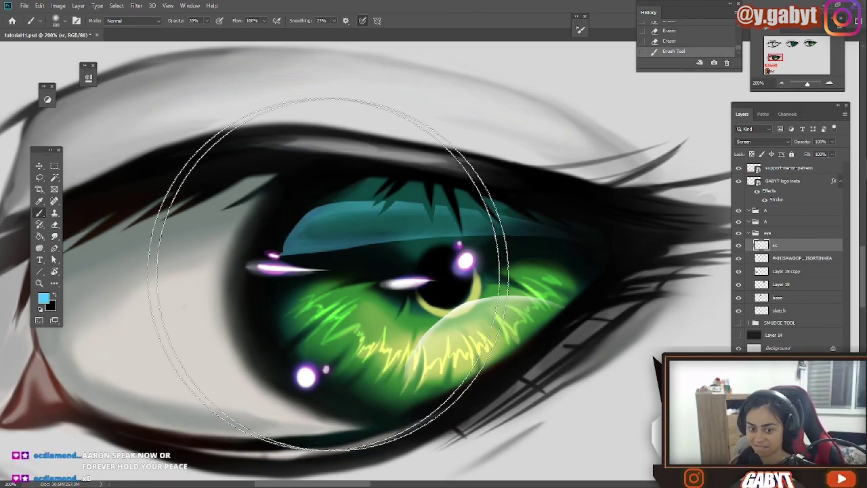
Adjust the brush to 250 px and layer more light blue over the upper iris reflection
{"action": "key", "text": "bracketleft"}
{"action": "key", "text": "bracketleft"}
{"action": "key", "text": "bracketleft"}
{"action": "key", "text": "bracketleft"}
{"action": "key", "text": "bracketleft"}
{"action": "key", "text": "bracketleft"}
{"action": "mouse_move", "coordinate": [454, 276]}
{"action": "left_mouse_down"}
{"action": "mouse_move", "coordinate": [364, 223]}
{"action": "mouse_move", "coordinate": [558, 265]}
{"action": "left_mouse_up"}
{"action": "left_click_drag", "start_coordinate": [807, 84], "coordinate": [805, 84]}
{"action": "left_click_drag", "start_coordinate": [311, 217], "coordinate": [718, 178]}
{"action": "key", "text": "ctrl+z"}
{"action": "key", "text": "bracketright"}
{"action": "key", "text": "bracketright"}
{"action": "key", "text": "bracketright"}
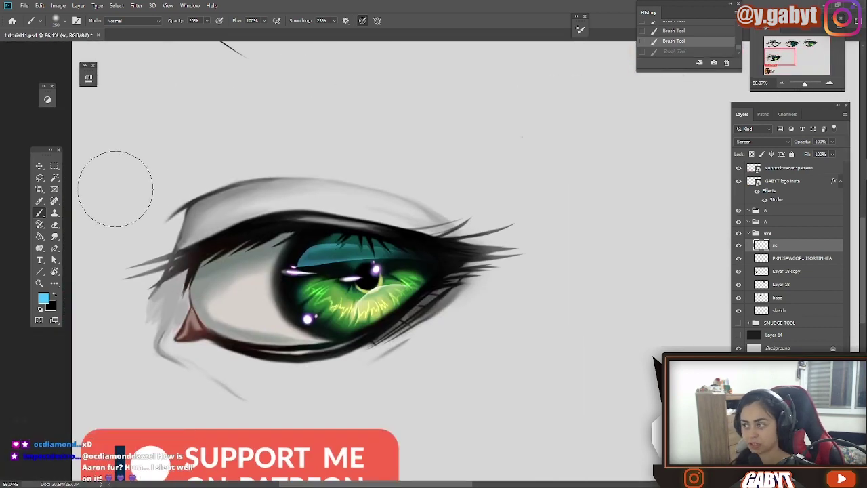
Switch the brush to Color Dodge and brighten the blue reflection across the upper iris
{"action": "left_click", "coordinate": [134, 21]}
{"action": "left_click", "coordinate": [125, 118]}
{"action": "mouse_move", "coordinate": [312, 257]}
{"action": "left_mouse_down"}
{"action": "mouse_move", "coordinate": [354, 266]}
{"action": "mouse_move", "coordinate": [316, 265]}
{"action": "left_mouse_up"}
{"action": "key", "text": "ctrl+z"}
{"action": "key", "text": "ctrl+z"}
{"action": "left_click_drag", "start_coordinate": [805, 84], "coordinate": [805, 84]}
{"action": "left_click_drag", "start_coordinate": [129, 288], "coordinate": [528, 231]}
{"action": "mouse_move", "coordinate": [484, 204]}
{"action": "left_mouse_down"}
{"action": "mouse_move", "coordinate": [520, 208]}
{"action": "mouse_move", "coordinate": [440, 240]}
{"action": "left_mouse_up"}
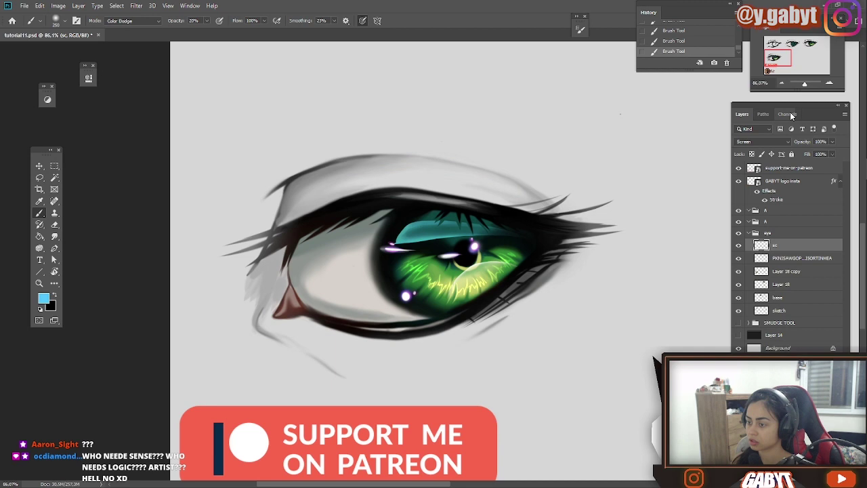
Warp the blue reflection to round its inner end along the iris, apply the transform and clear the selection
{"action": "key", "text": "ctrl+t"}
{"action": "right_click", "coordinate": [413, 234]}
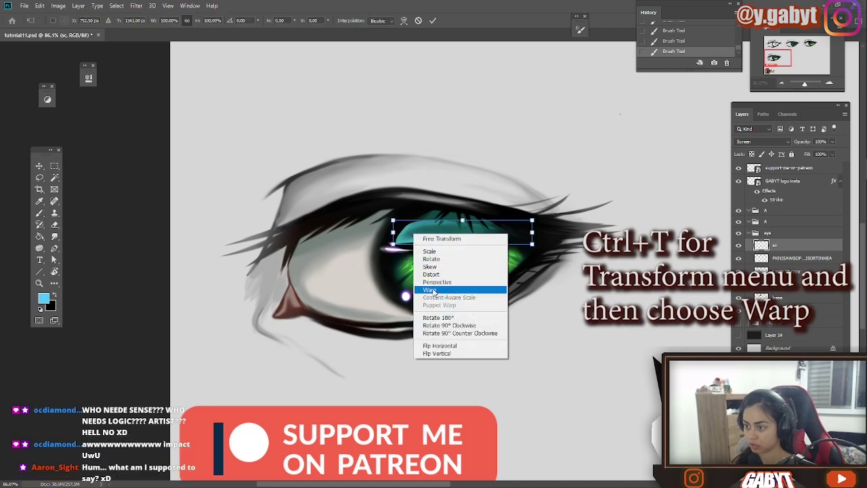
{"action": "left_click", "coordinate": [431, 290]}
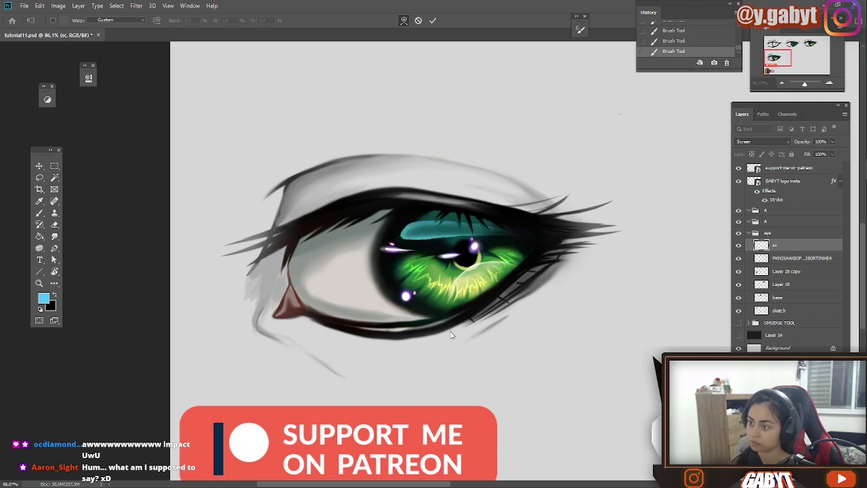
{"action": "key", "text": "Return"}
{"action": "key", "text": "ctrl+d"}
Select the Layer 18 copy layer and paint black in Normal mode at 30% opacity around the iris's upper edge
{"action": "scroll", "coordinate": [448, 332], "scroll_direction": "down", "scroll_amount": 5}
{"action": "scroll", "coordinate": [279, 274], "scroll_direction": "up", "scroll_amount": 8}
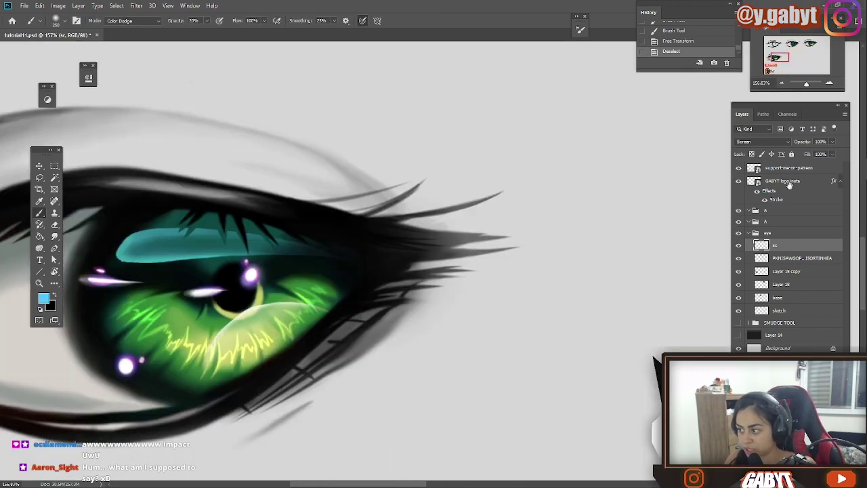
{"action": "left_click_drag", "start_coordinate": [559, 214], "coordinate": [790, 183]}
{"action": "left_click", "coordinate": [777, 296]}
{"action": "left_click", "coordinate": [778, 271]}
{"action": "left_click", "coordinate": [458, 181], "text": "alt"}
{"action": "key", "text": "0"}
{"action": "left_click", "coordinate": [225, 120]}
{"action": "key", "text": "ctrl+z"}
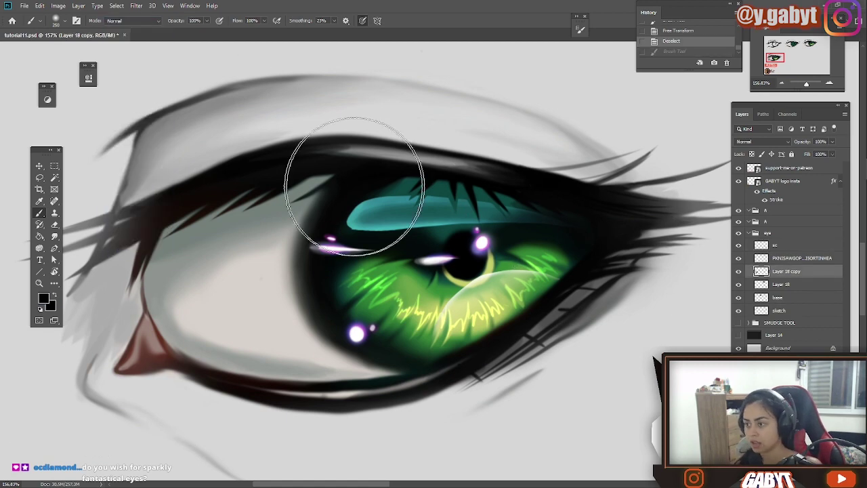
{"action": "key", "text": "3"}
{"action": "left_click_drag", "start_coordinate": [355, 187], "coordinate": [501, 196]}
{"action": "mouse_move", "coordinate": [359, 191]}
{"action": "left_mouse_down"}
{"action": "mouse_move", "coordinate": [548, 202]}
{"action": "mouse_move", "coordinate": [354, 203]}
{"action": "mouse_move", "coordinate": [450, 218]}
{"action": "left_mouse_up"}
Sample the grey shadow colour at the eye white's edge and softly shade the lower part of the eye white
{"action": "left_click_drag", "start_coordinate": [806, 83], "coordinate": [808, 148]}
{"action": "left_click_drag", "start_coordinate": [135, 298], "coordinate": [556, 176]}
{"action": "left_click", "coordinate": [128, 196], "text": "alt"}
{"action": "key", "text": "["}
{"action": "key", "text": "["}
{"action": "key", "text": "["}
{"action": "key", "text": "["}
{"action": "key", "text": "["}
{"action": "key", "text": "["}
{"action": "key", "text": "["}
{"action": "key", "text": "["}
{"action": "key", "text": "["}
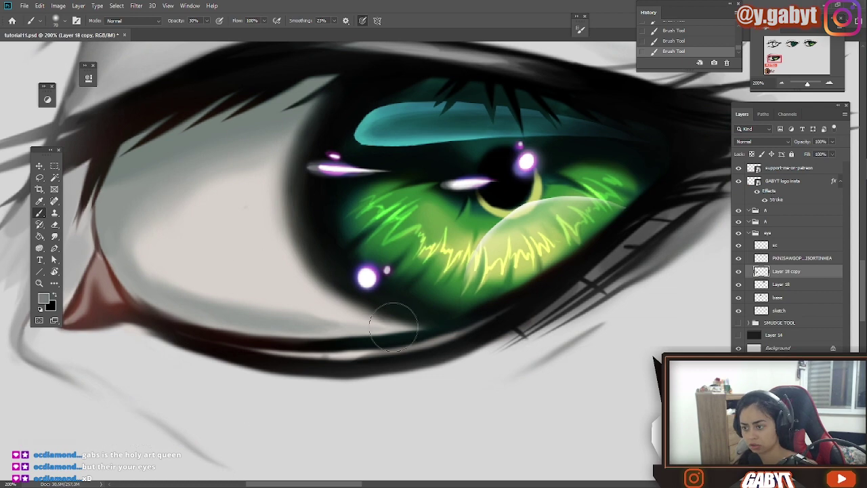
{"action": "key", "text": "]"}
{"action": "key", "text": "]"}
{"action": "key", "text": "]"}
{"action": "key", "text": "]"}
{"action": "key", "text": "]"}
{"action": "key", "text": "]"}
{"action": "key", "text": "]"}
{"action": "mouse_move", "coordinate": [394, 328]}
{"action": "left_mouse_down"}
{"action": "mouse_move", "coordinate": [307, 326]}
{"action": "mouse_move", "coordinate": [146, 253]}
{"action": "mouse_move", "coordinate": [232, 281]}
{"action": "left_mouse_up"}
Blend the shading on the eye white with the Smudge tool and return to the Brush
{"action": "left_click", "coordinate": [54, 237]}
{"action": "key", "text": "ctrl+z"}
{"action": "right_click", "coordinate": [165, 191]}
{"action": "left_click", "coordinate": [365, 21]}
{"action": "key", "text": "b"}
{"action": "left_click_drag", "start_coordinate": [401, 138], "coordinate": [455, 147]}
{"action": "left_click_drag", "start_coordinate": [339, 252], "coordinate": [464, 226]}
Sample white and paint small glints on the tear duct and a bright rim along the eyeball's inner edge at 100% opacity
{"action": "left_click", "coordinate": [511, 150], "text": "alt"}
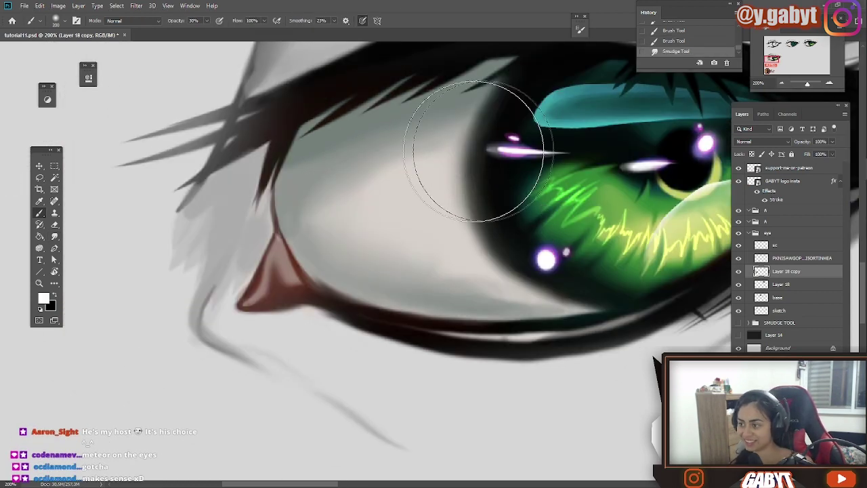
{"action": "key", "text": "ctrl+z"}
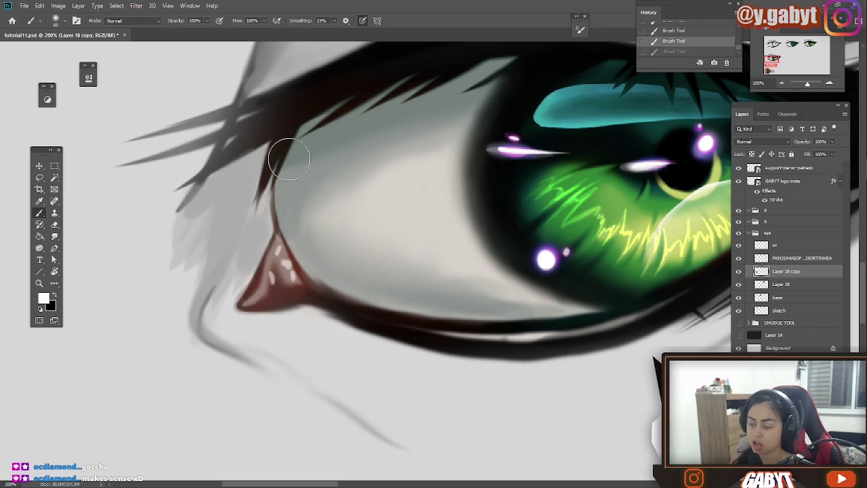
{"action": "left_click_drag", "start_coordinate": [289, 159], "coordinate": [287, 234]}
{"action": "key", "text": "ctrl+z"}
{"action": "left_click_drag", "start_coordinate": [287, 157], "coordinate": [289, 236]}
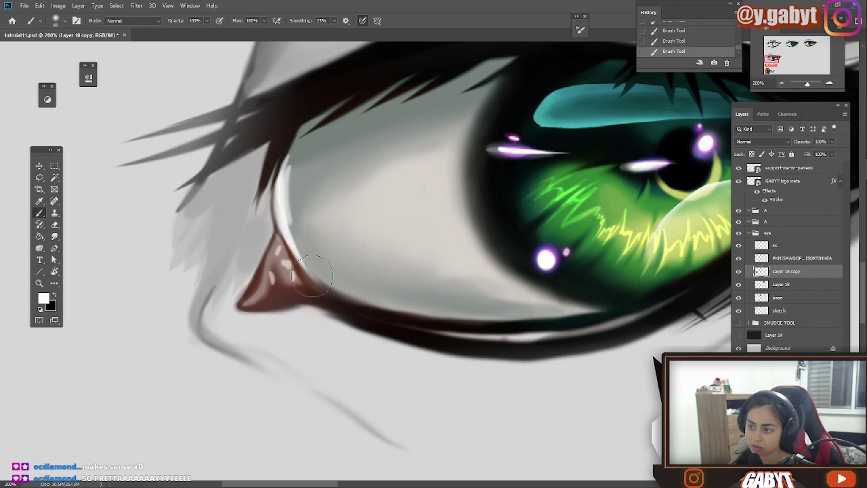
On the sc layer, outline the upper eye white with the Lasso, brush in a soft white reflection and clear the selection
{"action": "left_click_drag", "start_coordinate": [805, 77], "coordinate": [804, 77]}
{"action": "left_click_drag", "start_coordinate": [204, 254], "coordinate": [711, 206]}
{"action": "key", "text": "bracketright"}
{"action": "key", "text": "bracketright"}
{"action": "key", "text": "bracketright"}
{"action": "key", "text": "bracketright"}
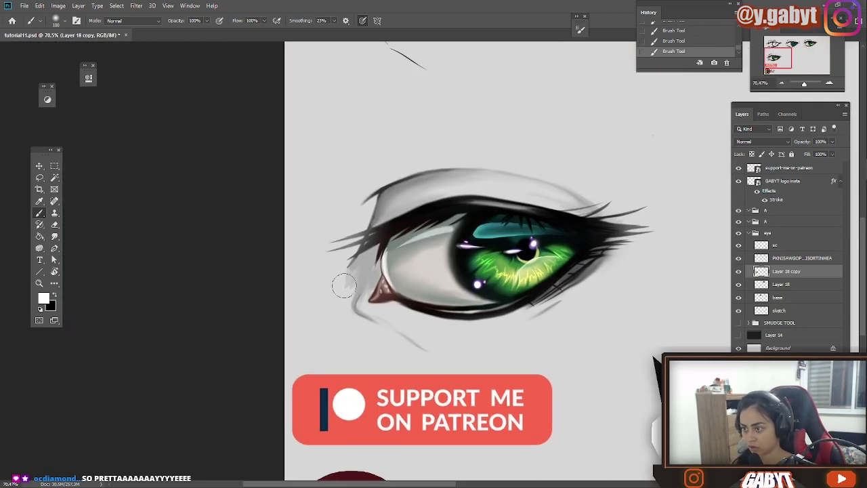
{"action": "key", "text": "ctrl+z"}
{"action": "left_click", "coordinate": [783, 260]}
{"action": "double_click", "coordinate": [739, 246]}
{"action": "left_click", "coordinate": [777, 245]}
{"action": "key", "text": "l"}
{"action": "left_click_drag", "start_coordinate": [451, 227], "coordinate": [483, 223]}
{"action": "key", "text": "b"}
{"action": "left_click_drag", "start_coordinate": [434, 261], "coordinate": [488, 237]}
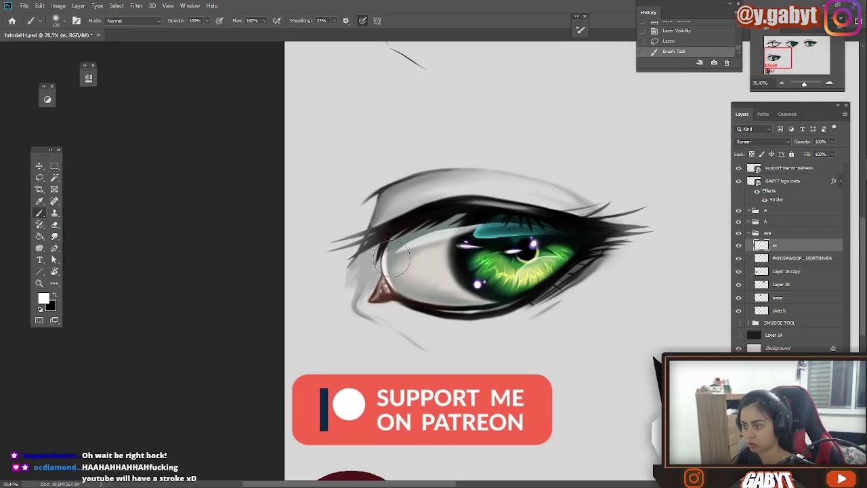
{"action": "key", "text": "ctrl+z"}
{"action": "key", "text": "ctrl+d"}
Merge the fourth eye's painting layers, from sc through base, down into the sketch layer
{"action": "left_click_drag", "start_coordinate": [804, 83], "coordinate": [806, 83]}
{"action": "left_click_drag", "start_coordinate": [78, 215], "coordinate": [714, 139]}
{"action": "key", "text": "ctrl+minus"}
{"action": "key", "text": "ctrl+minus"}
{"action": "key", "text": "ctrl+minus"}
{"action": "key", "text": "ctrl+minus"}
{"action": "left_click", "coordinate": [779, 299], "text": "shift"}
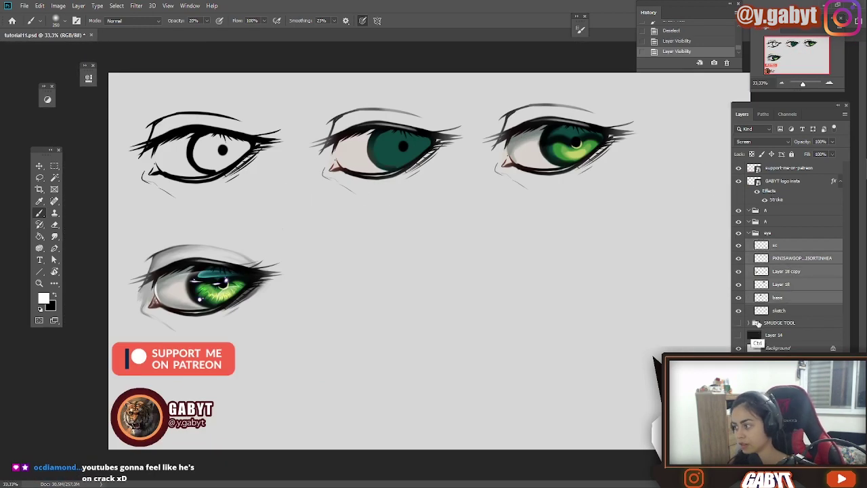
{"action": "key", "text": "ctrl+e"}
{"action": "key", "text": "ctrl+e"}
{"action": "left_click", "coordinate": [739, 245]}
{"action": "left_click", "coordinate": [739, 245]}
Outline the fourth eye, copy it to a new layer, and enlarge and place the copy to the right of the original
{"action": "key", "text": "l"}
{"action": "mouse_move", "coordinate": [292, 224]}
{"action": "left_mouse_down"}
{"action": "mouse_move", "coordinate": [183, 339]}
{"action": "mouse_move", "coordinate": [294, 234]}
{"action": "left_mouse_up"}
{"action": "key", "text": "ctrl+j"}
{"action": "key", "text": "ctrl+t"}
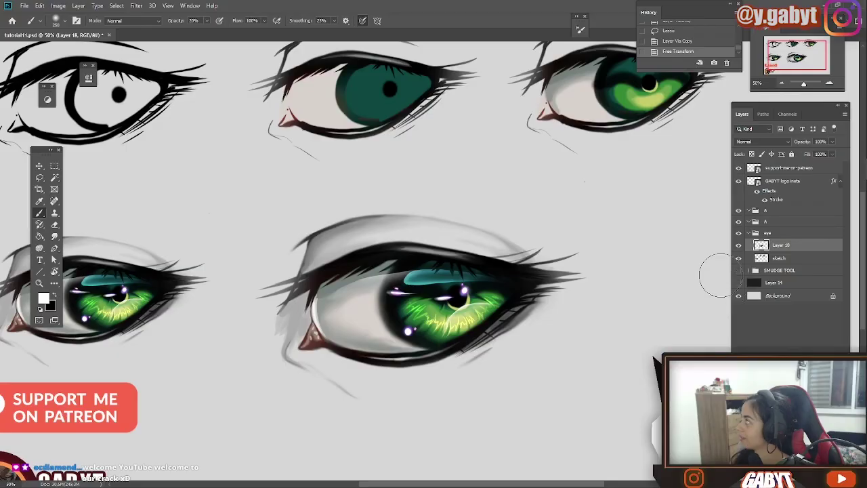
Darken the enlarged eye's upper lash line in black and extend the lashes at both corners
{"action": "key", "text": "ctrl+z"}
{"action": "mouse_move", "coordinate": [532, 272]}
{"action": "left_mouse_down"}
{"action": "mouse_move", "coordinate": [380, 241]}
{"action": "mouse_move", "coordinate": [402, 233]}
{"action": "mouse_move", "coordinate": [325, 266]}
{"action": "mouse_move", "coordinate": [383, 247]}
{"action": "left_mouse_up"}
{"action": "key", "text": "bracketright"}
{"action": "key", "text": "bracketright"}
{"action": "key", "text": "bracketright"}
{"action": "key", "text": "3"}
{"action": "key", "text": "ctrl+z"}
{"action": "left_click_drag", "start_coordinate": [495, 259], "coordinate": [613, 275]}
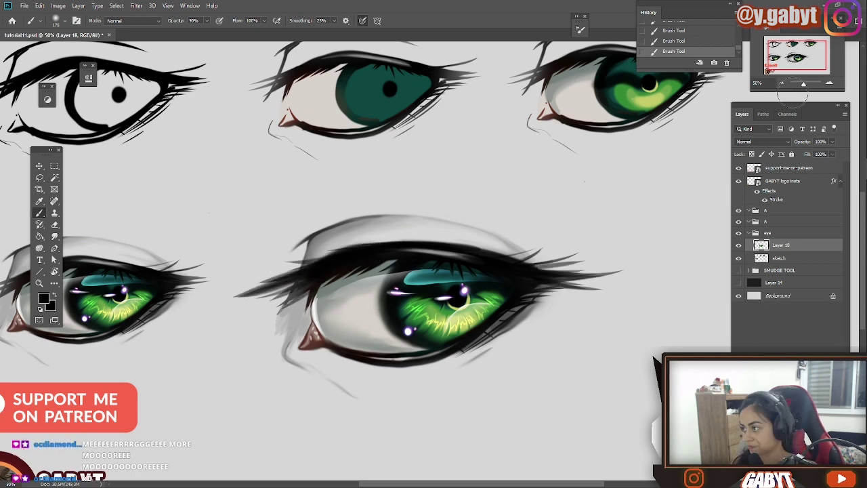
Enlarge the brush and thicken the upper lash line of the enlarged eye with soft black strokes
{"action": "left_click_drag", "start_coordinate": [803, 84], "coordinate": [805, 84]}
{"action": "key", "text": "bracketright"}
{"action": "key", "text": "bracketright"}
{"action": "key", "text": "bracketright"}
{"action": "left_click_drag", "start_coordinate": [542, 268], "coordinate": [402, 251]}
{"action": "key", "text": "ctrl+z"}
{"action": "key", "text": "bracketright"}
{"action": "key", "text": "bracketright"}
{"action": "key", "text": "bracketright"}
{"action": "left_click_drag", "start_coordinate": [325, 257], "coordinate": [588, 276]}
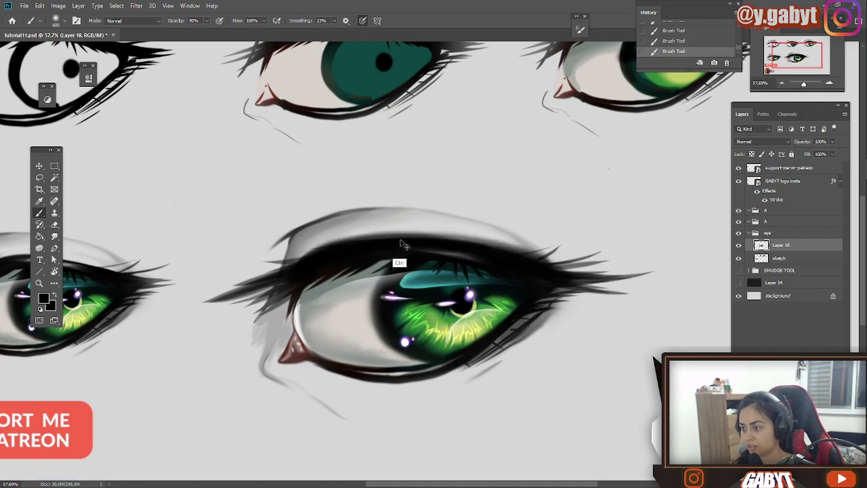
{"action": "key", "text": "ctrl+z"}
{"action": "left_click_drag", "start_coordinate": [376, 246], "coordinate": [293, 260]}
{"action": "left_click_drag", "start_coordinate": [403, 245], "coordinate": [555, 254]}
{"action": "key", "text": "ctrl+z"}
Reduce the brush to 70 px, sample the background grey and thin the lower lash line from below
{"action": "left_click_drag", "start_coordinate": [804, 84], "coordinate": [805, 84]}
{"action": "left_click_drag", "start_coordinate": [409, 362], "coordinate": [355, 278]}
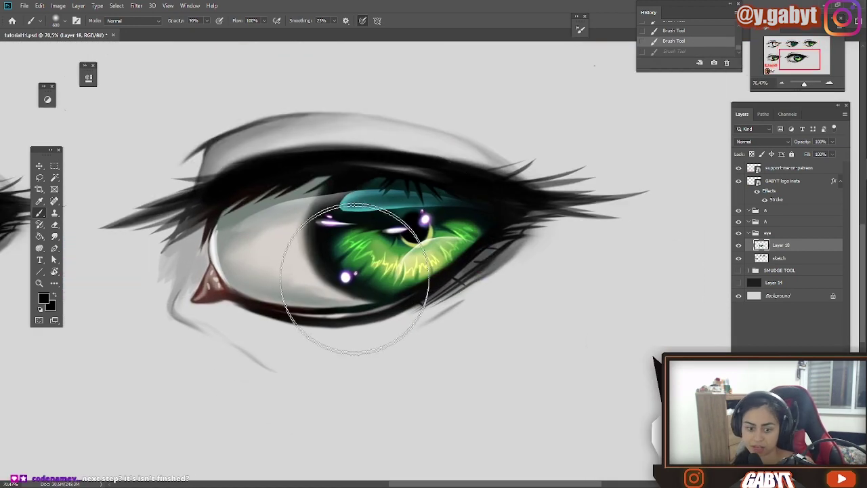
{"action": "key", "text": "bracketleft"}
{"action": "key", "text": "bracketleft"}
{"action": "key", "text": "bracketleft"}
{"action": "key", "text": "bracketleft"}
{"action": "key", "text": "bracketleft"}
{"action": "key", "text": "bracketleft"}
{"action": "key", "text": "bracketleft"}
{"action": "key", "text": "bracketleft"}
{"action": "key", "text": "bracketleft"}
{"action": "key", "text": "bracketleft"}
{"action": "key", "text": "bracketleft"}
{"action": "key", "text": "bracketleft"}
{"action": "left_click", "coordinate": [326, 345], "text": "alt"}
{"action": "mouse_move", "coordinate": [237, 313]}
{"action": "left_mouse_down"}
{"action": "mouse_move", "coordinate": [372, 330]}
{"action": "mouse_move", "coordinate": [275, 324]}
{"action": "left_mouse_up"}
{"action": "key", "text": "ctrl+z"}
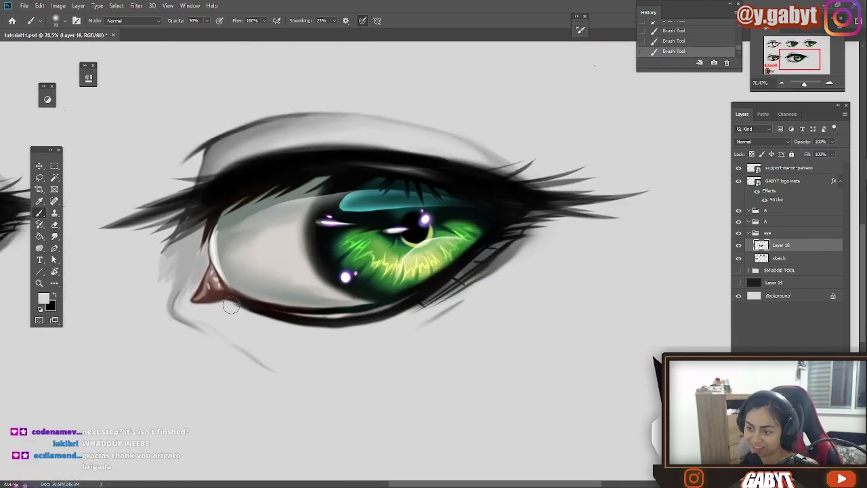
{"action": "left_click_drag", "start_coordinate": [343, 320], "coordinate": [283, 326]}
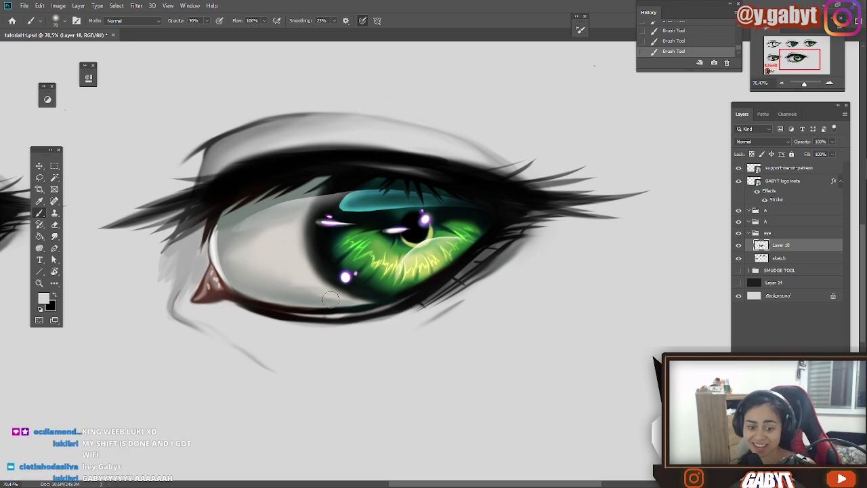
Sample the lash black and enlarge the brush to softly deepen the dark lash line of the enlarged eye
{"action": "left_click_drag", "start_coordinate": [375, 296], "coordinate": [457, 337]}
{"action": "left_click", "coordinate": [591, 216], "text": "alt"}
{"action": "key", "text": "bracketright"}
{"action": "key", "text": "bracketright"}
{"action": "key", "text": "bracketright"}
{"action": "key", "text": "bracketright"}
{"action": "key", "text": "bracketright"}
{"action": "key", "text": "bracketright"}
{"action": "key", "text": "bracketright"}
{"action": "key", "text": "bracketright"}
{"action": "key", "text": "bracketright"}
{"action": "key", "text": "bracketright"}
{"action": "key", "text": "bracketright"}
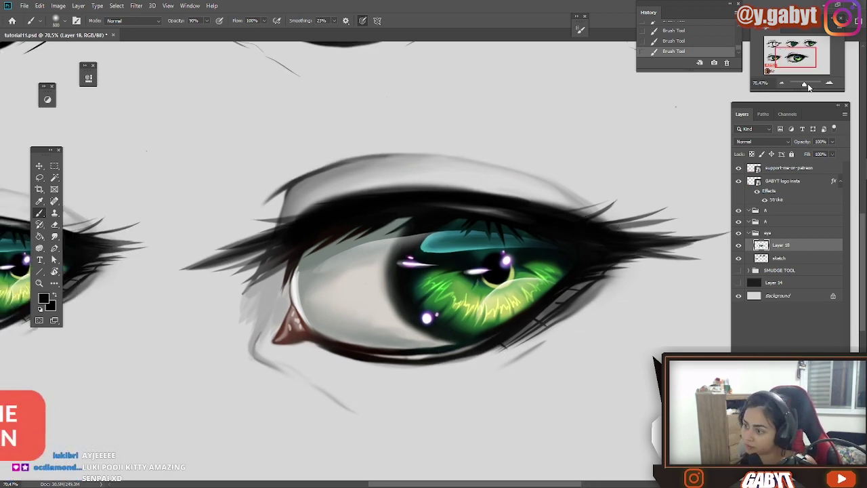
Try grey shading strokes around the inner corner and its crease
{"action": "left_click_drag", "start_coordinate": [805, 84], "coordinate": [805, 84]}
{"action": "left_click", "coordinate": [298, 298], "text": "alt"}
{"action": "key", "text": "ctrl+z"}
{"action": "left_click", "coordinate": [267, 377], "text": "alt"}
{"action": "mouse_move", "coordinate": [294, 401]}
{"action": "left_mouse_down"}
{"action": "mouse_move", "coordinate": [273, 385]}
{"action": "mouse_move", "coordinate": [282, 380]}
{"action": "left_mouse_up"}
{"action": "key", "text": "ctrl+z"}
{"action": "key", "text": "ctrl+z"}
{"action": "mouse_move", "coordinate": [263, 347]}
{"action": "left_mouse_down"}
{"action": "mouse_move", "coordinate": [256, 354]}
{"action": "mouse_move", "coordinate": [298, 361]}
{"action": "mouse_move", "coordinate": [244, 333]}
{"action": "left_mouse_up"}
{"action": "key", "text": "ctrl+z"}
Soften the grey crease lines and shading around the inner corner with the Smudge tool
{"action": "key", "text": "r"}
{"action": "key", "text": "bracketleft"}
{"action": "key", "text": "bracketleft"}
{"action": "key", "text": "bracketleft"}
{"action": "key", "text": "ctrl+z"}
{"action": "key", "text": "4"}
{"action": "key", "text": "b"}
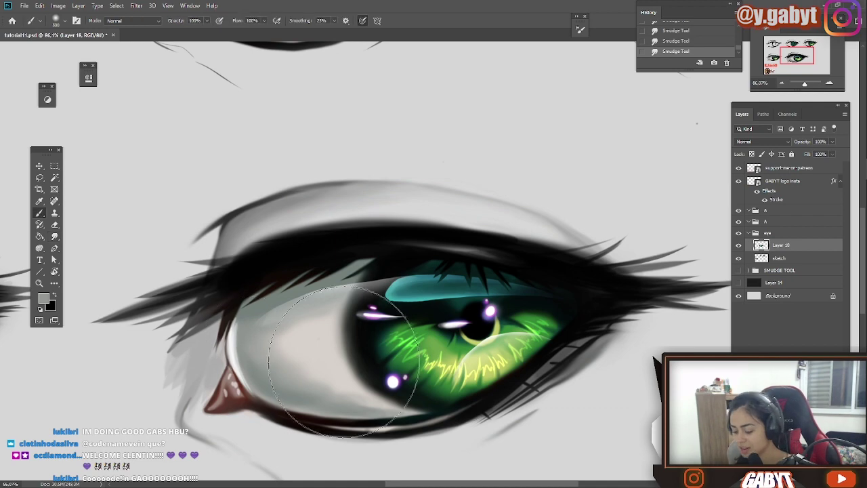
Dab a faint violet glow on the eye white and brush soft grey shading beside the outer corner and below the inner corner
{"action": "left_click", "coordinate": [374, 314], "text": "alt"}
{"action": "left_click_drag", "start_coordinate": [333, 325], "coordinate": [327, 321]}
{"action": "mouse_move", "coordinate": [583, 348]}
{"action": "left_mouse_down"}
{"action": "mouse_move", "coordinate": [441, 266]}
{"action": "mouse_move", "coordinate": [319, 375]}
{"action": "left_mouse_up"}
{"action": "left_click", "coordinate": [445, 271], "text": "alt"}
{"action": "key", "text": "ctrl+z"}
{"action": "left_click_drag", "start_coordinate": [467, 267], "coordinate": [337, 358]}
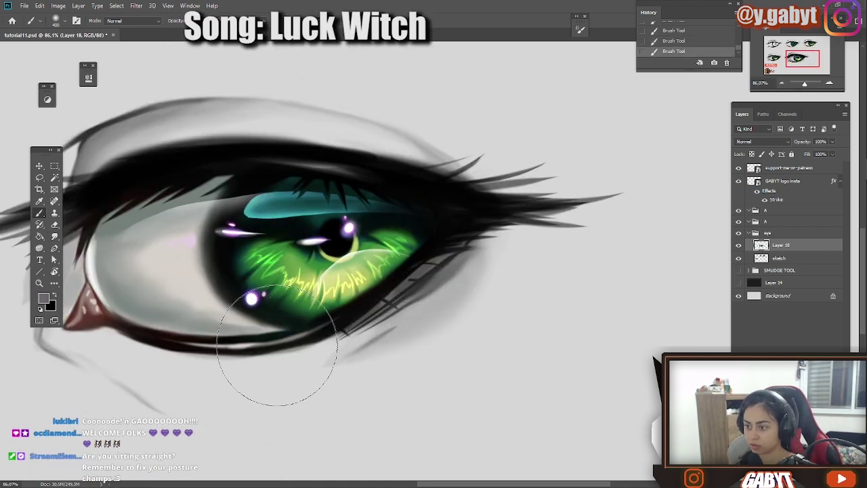
{"action": "left_click_drag", "start_coordinate": [128, 358], "coordinate": [215, 380]}
Sample black from the enlarged eye and try one soft stroke with it
{"action": "left_click_drag", "start_coordinate": [805, 83], "coordinate": [800, 75]}
{"action": "key", "text": "ctrl+0"}
{"action": "left_click", "coordinate": [496, 266], "text": "alt"}
{"action": "mouse_move", "coordinate": [467, 264]}
{"action": "left_mouse_down"}
{"action": "mouse_move", "coordinate": [542, 261]}
{"action": "mouse_move", "coordinate": [527, 269]}
{"action": "mouse_move", "coordinate": [405, 259]}
{"action": "left_mouse_up"}
{"action": "key", "text": "ctrl+z"}
Set the brush blending mode to Soft Light and try strokes of sampled green over the iris
{"action": "left_click_drag", "start_coordinate": [805, 84], "coordinate": [805, 85]}
{"action": "left_click", "coordinate": [122, 20]}
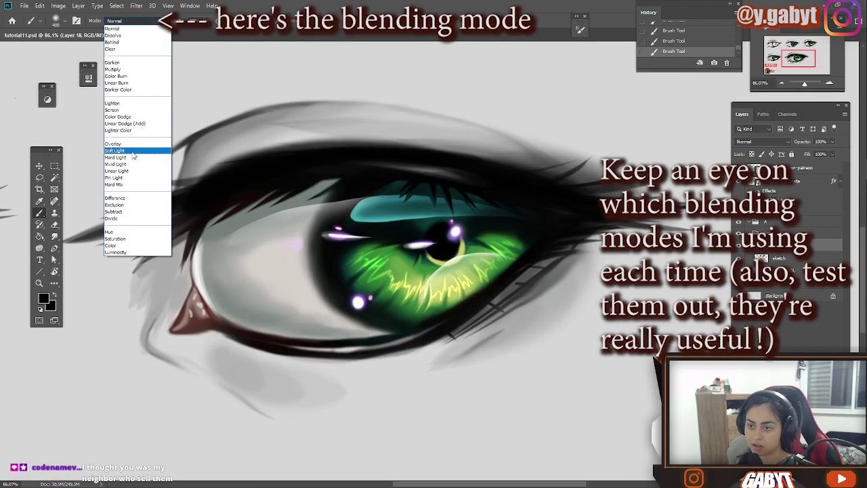
{"action": "left_click", "coordinate": [135, 152]}
{"action": "left_click", "coordinate": [424, 210], "text": "alt"}
{"action": "key", "text": "ctrl+z"}
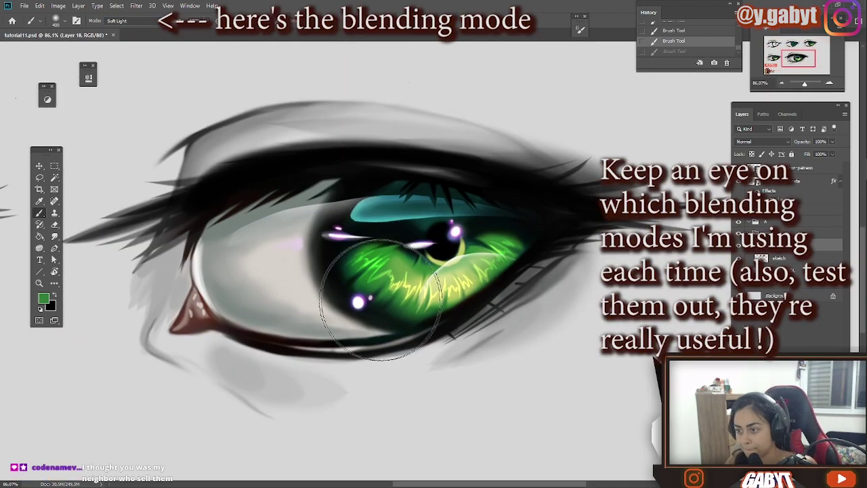
{"action": "mouse_move", "coordinate": [379, 284]}
{"action": "left_mouse_down"}
{"action": "mouse_move", "coordinate": [430, 316]}
{"action": "mouse_move", "coordinate": [380, 291]}
{"action": "left_mouse_up"}
{"action": "left_click", "coordinate": [453, 291], "text": "alt"}
{"action": "key", "text": "ctrl+z"}
{"action": "left_click_drag", "start_coordinate": [805, 84], "coordinate": [805, 84]}
{"action": "key", "text": "ctrl+z"}
{"action": "mouse_move", "coordinate": [410, 322]}
{"action": "left_mouse_down"}
{"action": "mouse_move", "coordinate": [459, 291]}
{"action": "mouse_move", "coordinate": [454, 239]}
{"action": "left_mouse_up"}
{"action": "key", "text": "ctrl+z"}
Sample dark teal from the eye and brush a Soft Light tint over the upper iris
{"action": "left_click", "coordinate": [427, 235], "text": "alt"}
{"action": "left_click_drag", "start_coordinate": [433, 234], "coordinate": [472, 234]}
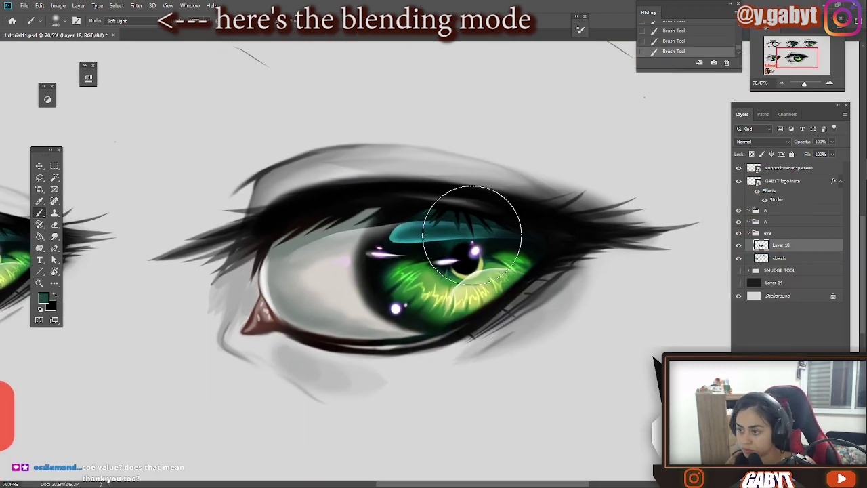
{"action": "key", "text": "ctrl+z"}
{"action": "mouse_move", "coordinate": [422, 217]}
{"action": "left_mouse_down"}
{"action": "mouse_move", "coordinate": [406, 227]}
{"action": "mouse_move", "coordinate": [416, 224]}
{"action": "left_mouse_up"}
Try a pale grey Screen-mode glow over the teal reflection, lowering the brush opacity to 10% and shrinking the brush
{"action": "left_click", "coordinate": [398, 235], "text": "alt"}
{"action": "left_click", "coordinate": [133, 21]}
{"action": "left_click", "coordinate": [122, 109]}
{"action": "key", "text": "bracketright"}
{"action": "key", "text": "bracketright"}
{"action": "key", "text": "bracketright"}
{"action": "key", "text": "bracketright"}
{"action": "key", "text": "bracketright"}
{"action": "left_click", "coordinate": [436, 242]}
{"action": "key", "text": "ctrl+z"}
{"action": "key", "text": "1"}
{"action": "key", "text": "bracketleft"}
{"action": "key", "text": "bracketleft"}
{"action": "key", "text": "bracketleft"}
{"action": "key", "text": "bracketleft"}
{"action": "key", "text": "bracketleft"}
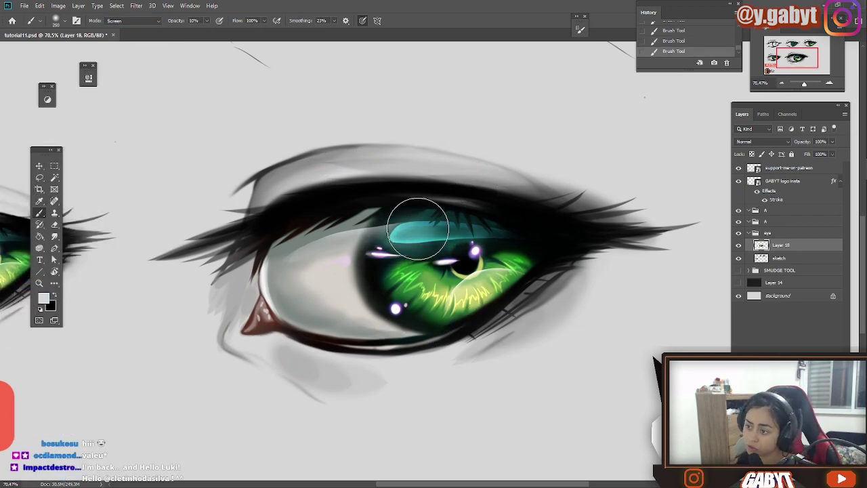
{"action": "key", "text": "ctrl+z"}
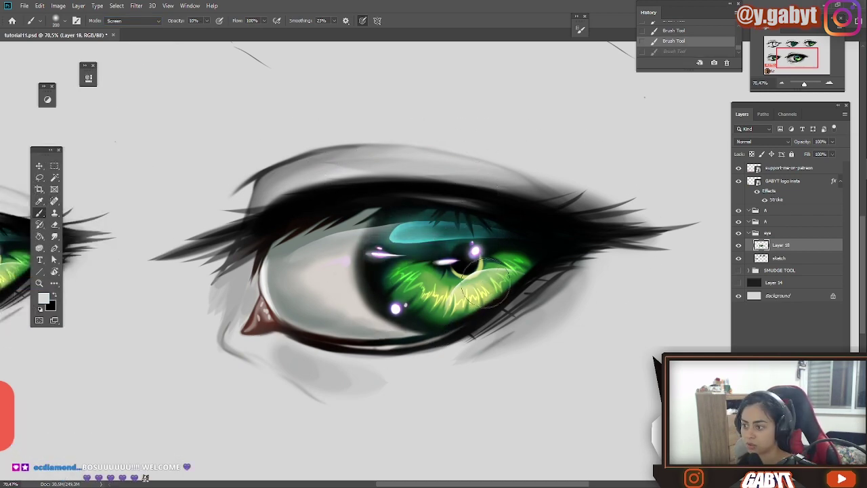
Try an enlarged 10% Screen-mode dab of sampled green over the outer edge of the iris
{"action": "left_click", "coordinate": [511, 266], "text": "alt"}
{"action": "key", "text": "bracketright"}
{"action": "key", "text": "bracketright"}
{"action": "key", "text": "bracketright"}
{"action": "key", "text": "bracketright"}
{"action": "key", "text": "bracketright"}
{"action": "key", "text": "bracketright"}
{"action": "left_click", "coordinate": [507, 269]}
{"action": "key", "text": "ctrl+z"}
{"action": "left_click", "coordinate": [508, 269]}
{"action": "left_click_drag", "start_coordinate": [805, 84], "coordinate": [804, 84]}
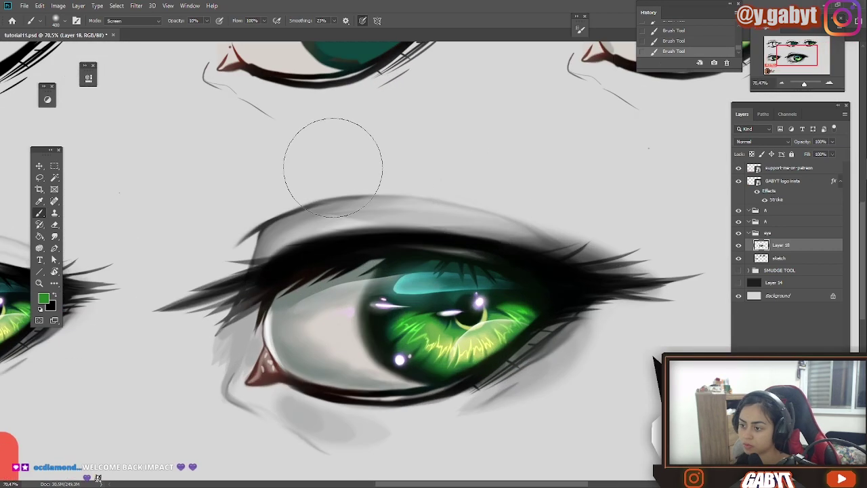
{"action": "key", "text": "ctrl+z"}
Try a bright green Soft Light stroke across the iris with the brush enlarged to 700
{"action": "left_click", "coordinate": [134, 21]}
{"action": "left_click", "coordinate": [128, 151]}
{"action": "left_click", "coordinate": [43, 298]}
{"action": "left_click", "coordinate": [638, 162]}
{"action": "left_click", "coordinate": [744, 149]}
{"action": "key", "text": "bracketright"}
{"action": "key", "text": "bracketright"}
{"action": "key", "text": "bracketright"}
{"action": "left_click_drag", "start_coordinate": [462, 276], "coordinate": [372, 273]}
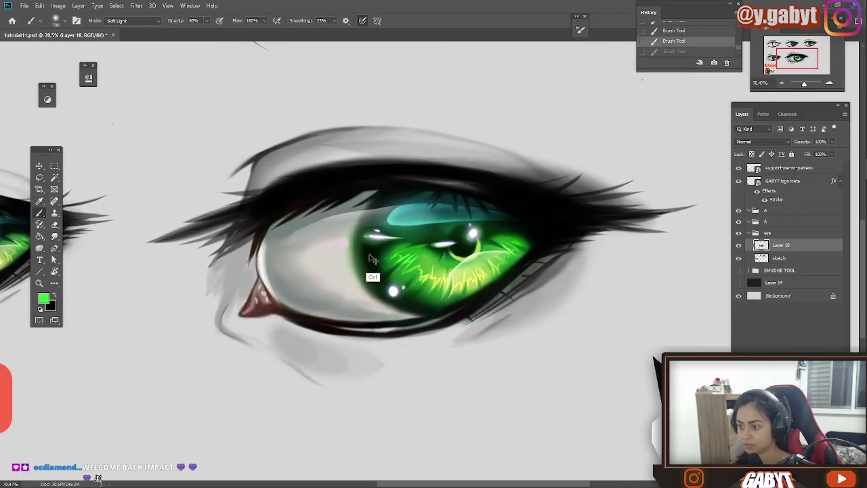
{"action": "key", "text": "ctrl+z"}
Try tinting the iris bright green with the brush in Color mode at 20% opacity
{"action": "left_click", "coordinate": [133, 21]}
{"action": "left_click", "coordinate": [122, 246]}
{"action": "key", "text": "bracketleft"}
{"action": "key", "text": "bracketleft"}
{"action": "key", "text": "bracketleft"}
{"action": "key", "text": "bracketleft"}
{"action": "key", "text": "bracketleft"}
{"action": "key", "text": "2"}
{"action": "left_click_drag", "start_coordinate": [436, 246], "coordinate": [400, 251]}
{"action": "key", "text": "ctrl+minus"}
{"action": "key", "text": "bracketright"}
{"action": "key", "text": "bracketright"}
{"action": "key", "text": "bracketright"}
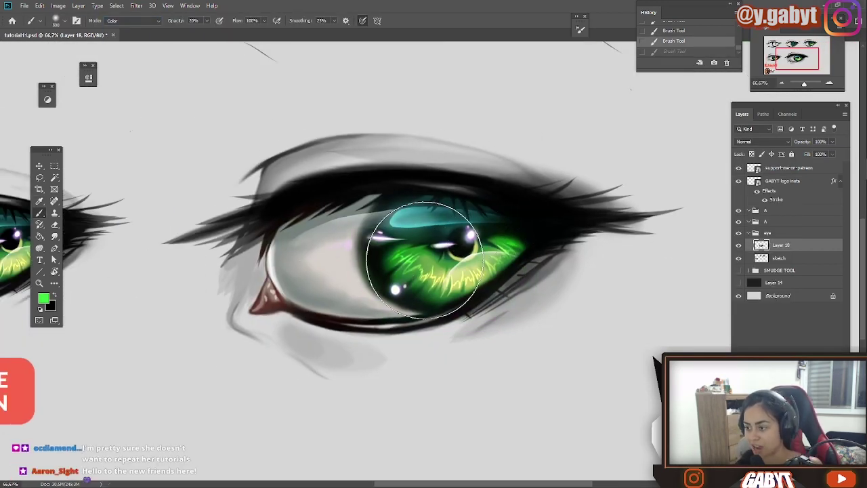
Try orange (#ff8533) Soft Light strokes over the lower iris, raising the brush opacity to 100%
{"action": "left_click", "coordinate": [133, 21]}
{"action": "left_click", "coordinate": [129, 150]}
{"action": "left_click", "coordinate": [43, 298]}
{"action": "left_click", "coordinate": [678, 258]}
{"action": "left_click", "coordinate": [757, 147]}
{"action": "key", "text": "ctrl+z"}
{"action": "left_click", "coordinate": [43, 298]}
{"action": "left_click", "coordinate": [643, 156]}
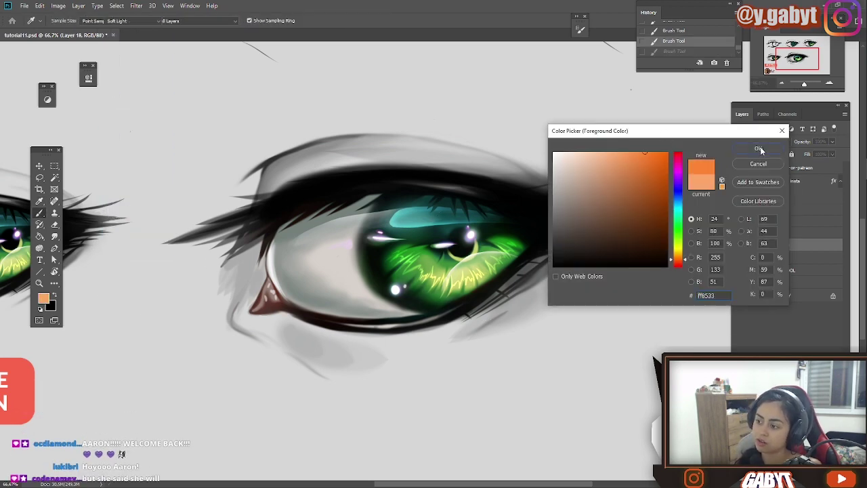
{"action": "left_click", "coordinate": [760, 148]}
{"action": "left_click_drag", "start_coordinate": [413, 270], "coordinate": [461, 273]}
{"action": "key", "text": "ctrl+z"}
{"action": "left_click_drag", "start_coordinate": [804, 84], "coordinate": [804, 86]}
{"action": "key", "text": "0"}
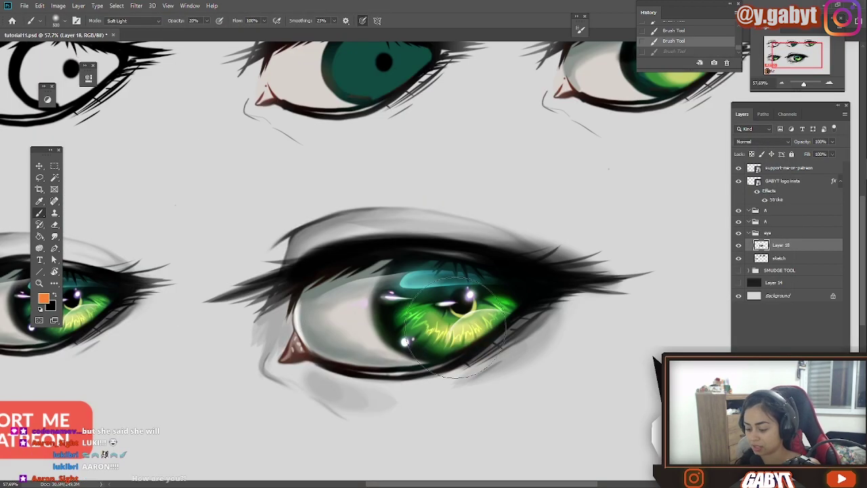
{"action": "left_click_drag", "start_coordinate": [443, 328], "coordinate": [491, 298]}
{"action": "left_click_drag", "start_coordinate": [804, 84], "coordinate": [806, 88]}
{"action": "key", "text": "ctrl+z"}
Try a stroke across the iris with a smaller Soft Light brush
{"action": "left_click_drag", "start_coordinate": [629, 322], "coordinate": [617, 199]}
{"action": "key", "text": "bracketleft"}
{"action": "key", "text": "bracketleft"}
{"action": "key", "text": "bracketleft"}
{"action": "key", "text": "bracketleft"}
{"action": "key", "text": "bracketleft"}
{"action": "key", "text": "bracketleft"}
{"action": "mouse_move", "coordinate": [447, 267]}
{"action": "left_mouse_down"}
{"action": "mouse_move", "coordinate": [481, 251]}
{"action": "mouse_move", "coordinate": [498, 268]}
{"action": "left_mouse_up"}
{"action": "key", "text": "ctrl+z"}
{"action": "key", "text": "ctrl+z"}
Set the foreground colour to teal (#1c827a)
{"action": "left_click", "coordinate": [44, 298]}
{"action": "left_click", "coordinate": [630, 175]}
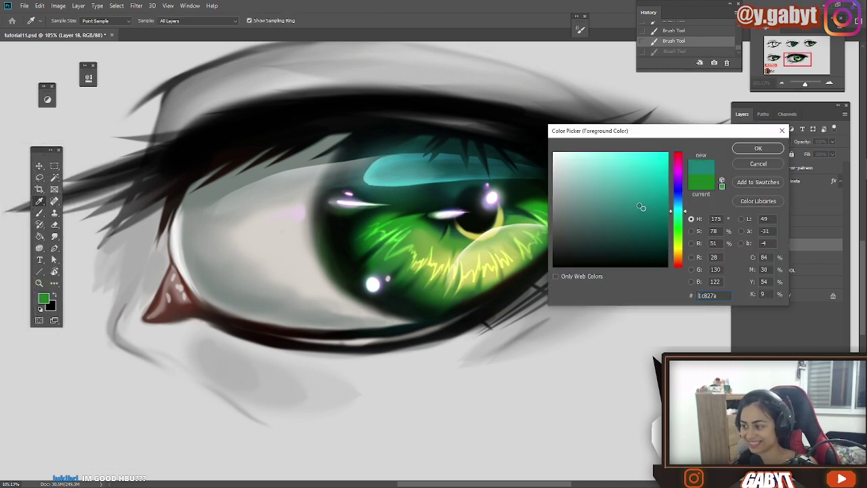
{"action": "left_click", "coordinate": [760, 149]}
{"action": "left_click", "coordinate": [783, 83]}
{"action": "left_click", "coordinate": [783, 84]}
Brighten the eye white with a size 800 Soft Light brush in the sampled pale grey and blend it with the Smudge tool
{"action": "left_click", "coordinate": [343, 242], "text": "alt"}
{"action": "key", "text": "bracketright"}
{"action": "key", "text": "bracketright"}
{"action": "key", "text": "bracketright"}
{"action": "key", "text": "bracketright"}
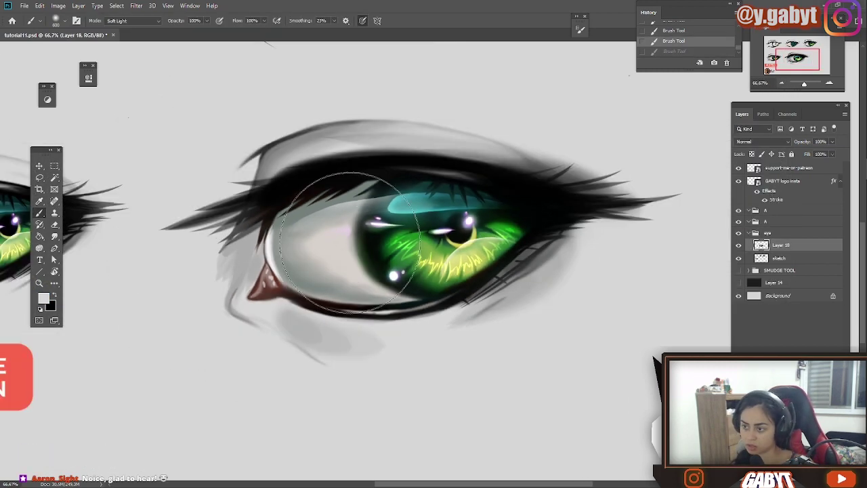
{"action": "left_click_drag", "start_coordinate": [344, 232], "coordinate": [337, 271]}
{"action": "left_click_drag", "start_coordinate": [812, 85], "coordinate": [804, 84]}
{"action": "left_click_drag", "start_coordinate": [363, 337], "coordinate": [297, 272]}
{"action": "key", "text": "r"}
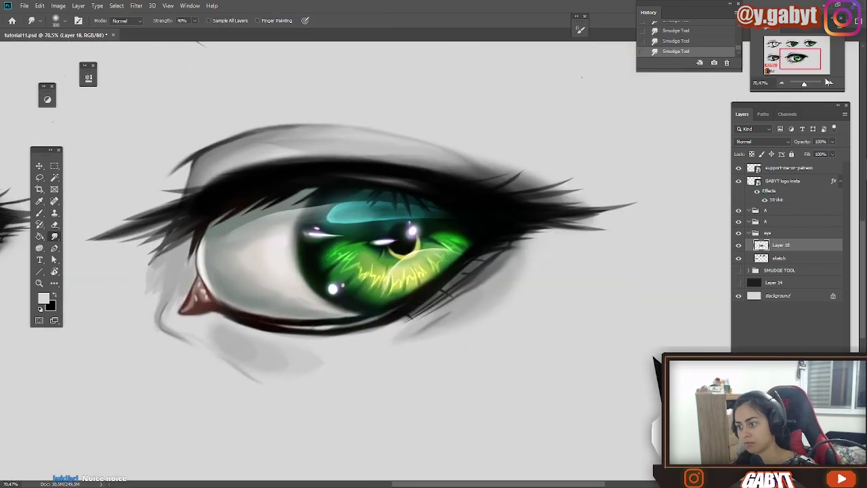
Touch up the iris in sampled green with a size 90 Normal-mode brush, undoing the last stroke
{"action": "left_click_drag", "start_coordinate": [805, 82], "coordinate": [806, 84]}
{"action": "left_click_drag", "start_coordinate": [556, 379], "coordinate": [474, 227]}
{"action": "key", "text": "b"}
{"action": "left_click", "coordinate": [482, 234], "text": "alt"}
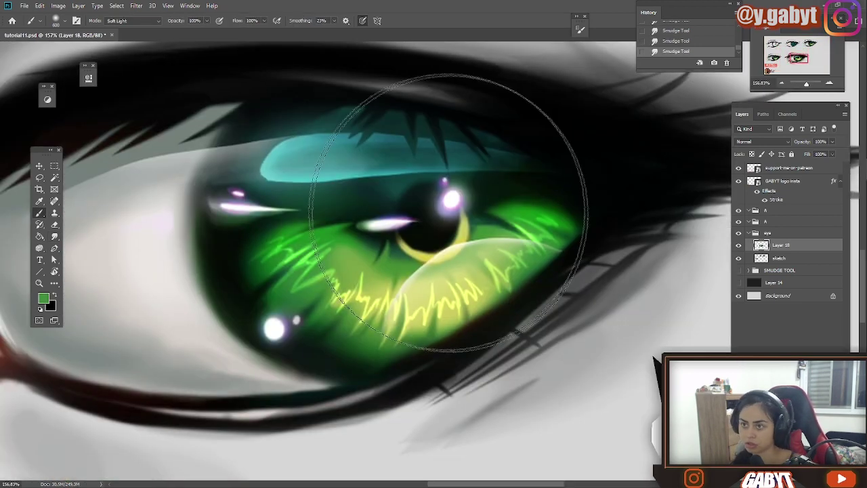
{"action": "left_click", "coordinate": [134, 21]}
{"action": "left_click", "coordinate": [125, 29]}
{"action": "key", "text": "bracketleft"}
{"action": "key", "text": "bracketleft"}
{"action": "key", "text": "bracketleft"}
{"action": "key", "text": "bracketleft"}
{"action": "key", "text": "bracketleft"}
{"action": "key", "text": "bracketleft"}
{"action": "key", "text": "bracketleft"}
{"action": "key", "text": "bracketleft"}
{"action": "key", "text": "bracketleft"}
{"action": "key", "text": "bracketleft"}
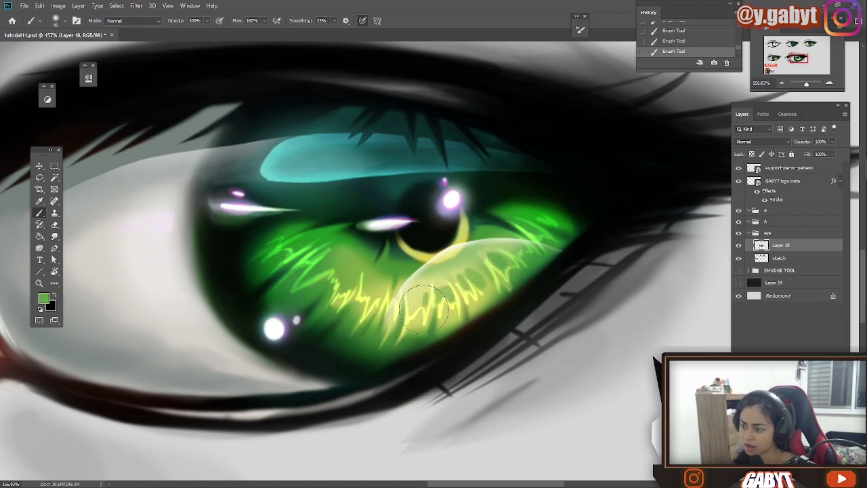
{"action": "key", "text": "ctrl+minus"}
{"action": "key", "text": "ctrl+minus"}
{"action": "key", "text": "ctrl+z"}
Dab a dark green glow over the iris with a size 1100 Screen-mode brush at 20% opacity
{"action": "left_click", "coordinate": [134, 21]}
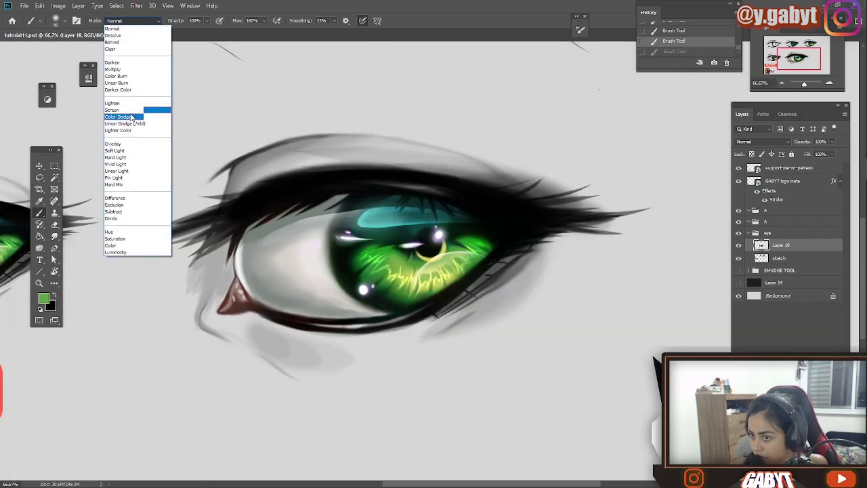
{"action": "left_click", "coordinate": [130, 111]}
{"action": "left_click", "coordinate": [366, 285], "text": "alt"}
{"action": "key", "text": "bracketright"}
{"action": "key", "text": "bracketright"}
{"action": "key", "text": "bracketright"}
{"action": "key", "text": "bracketright"}
{"action": "key", "text": "bracketright"}
{"action": "key", "text": "bracketright"}
{"action": "key", "text": "bracketright"}
{"action": "key", "text": "bracketright"}
{"action": "key", "text": "bracketright"}
{"action": "key", "text": "bracketright"}
{"action": "key", "text": "bracketright"}
{"action": "key", "text": "bracketright"}
{"action": "key", "text": "bracketright"}
{"action": "key", "text": "bracketright"}
{"action": "key", "text": "bracketright"}
{"action": "left_click", "coordinate": [424, 281]}
{"action": "key", "text": "ctrl+z"}
{"action": "key", "text": "2"}
{"action": "left_click", "coordinate": [412, 283]}
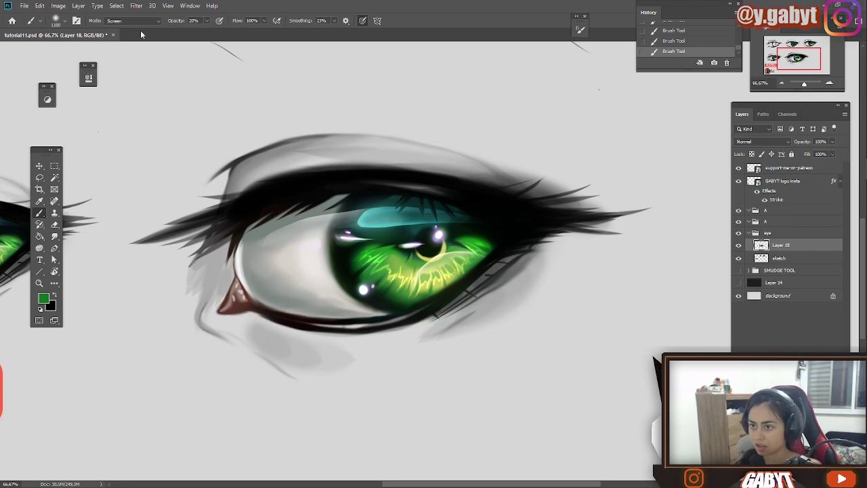
Tint the tear duct in orange-red with a size 150 Soft Light brush at 20% opacity, undoing the unwanted strokes
{"action": "left_click", "coordinate": [134, 21]}
{"action": "left_click", "coordinate": [130, 151]}
{"action": "left_click", "coordinate": [43, 298]}
{"action": "left_click", "coordinate": [677, 263]}
{"action": "left_click", "coordinate": [641, 174]}
{"action": "left_click", "coordinate": [760, 147]}
{"action": "key", "text": "bracketleft"}
{"action": "key", "text": "bracketleft"}
{"action": "key", "text": "bracketleft"}
{"action": "key", "text": "bracketleft"}
{"action": "key", "text": "bracketleft"}
{"action": "key", "text": "bracketleft"}
{"action": "key", "text": "bracketleft"}
{"action": "key", "text": "bracketleft"}
{"action": "key", "text": "bracketleft"}
{"action": "key", "text": "bracketleft"}
{"action": "key", "text": "bracketleft"}
{"action": "key", "text": "bracketleft"}
{"action": "key", "text": "ctrl+z"}
{"action": "key", "text": "ctrl+z"}
{"action": "key", "text": "ctrl+z"}
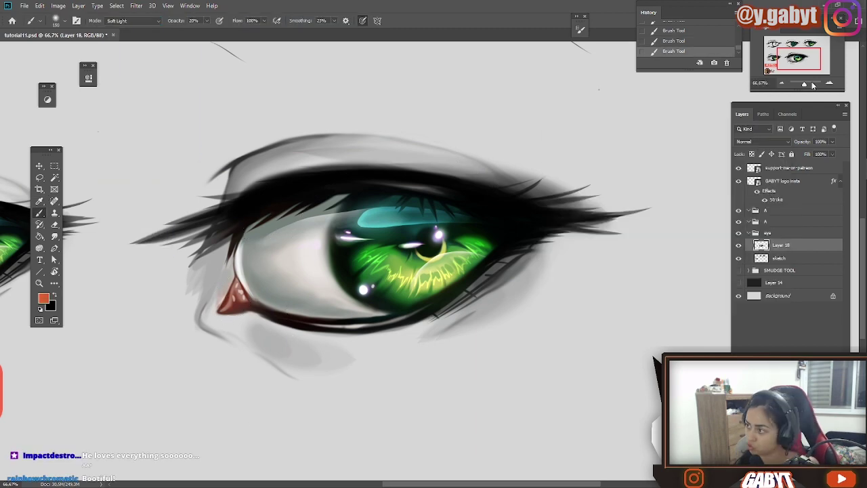
Sample pale grey from the background and dab highlights on the tear duct with a Normal-mode brush
{"action": "key", "text": "ctrl+0"}
{"action": "left_click", "coordinate": [348, 354], "text": "alt"}
{"action": "left_click", "coordinate": [337, 324]}
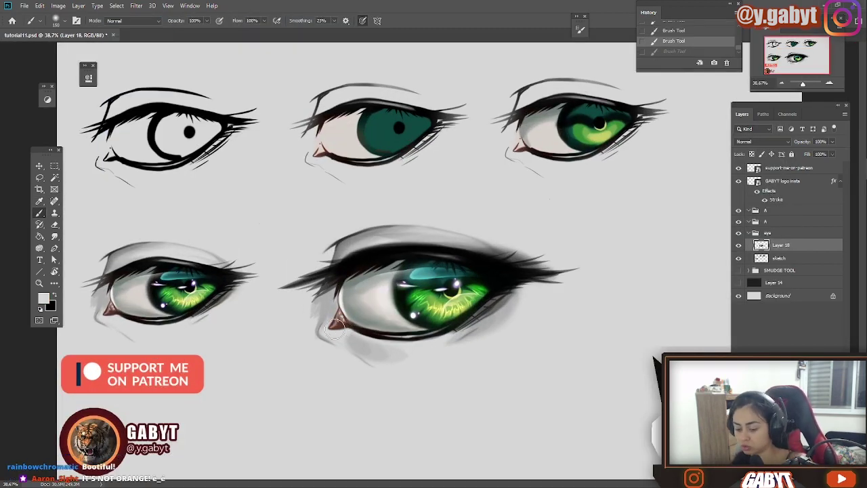
{"action": "left_click", "coordinate": [336, 326]}
{"action": "key", "text": "alt+Tab"}
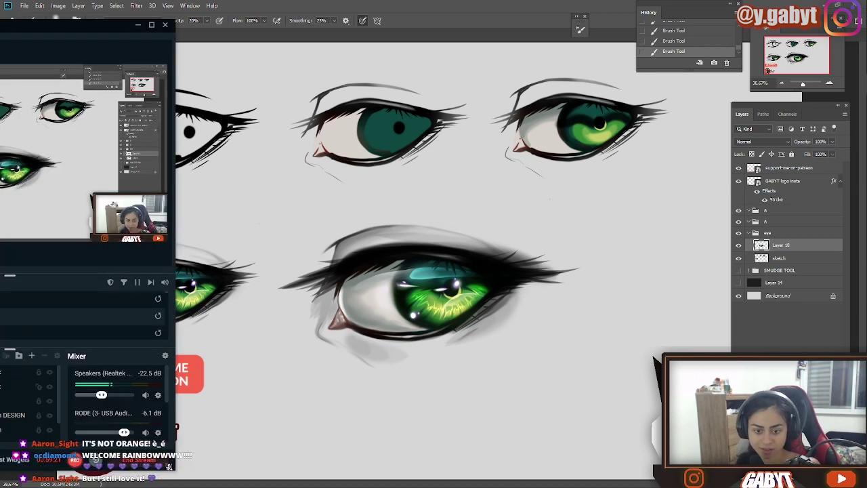
{"action": "key", "text": "alt+Tab"}
Paint subtle dark grey hair strokes over the black upper lash line with the size 150 brush
{"action": "left_click_drag", "start_coordinate": [802, 83], "coordinate": [805, 83]}
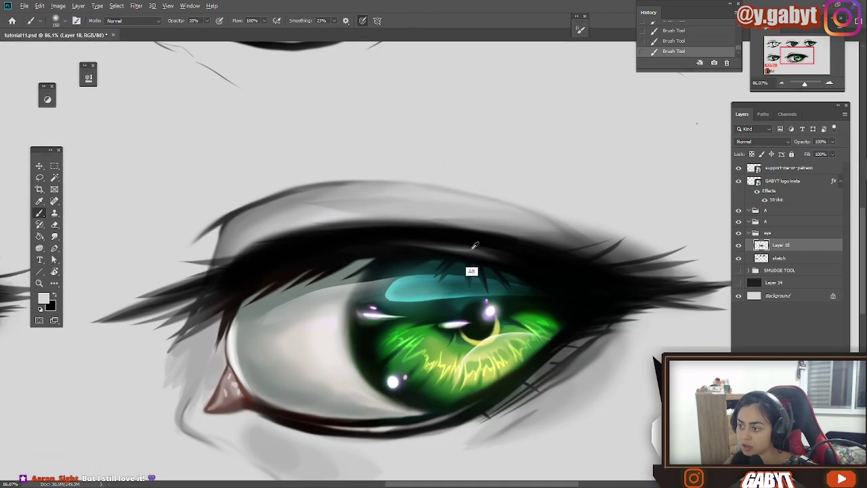
{"action": "key", "text": "2"}
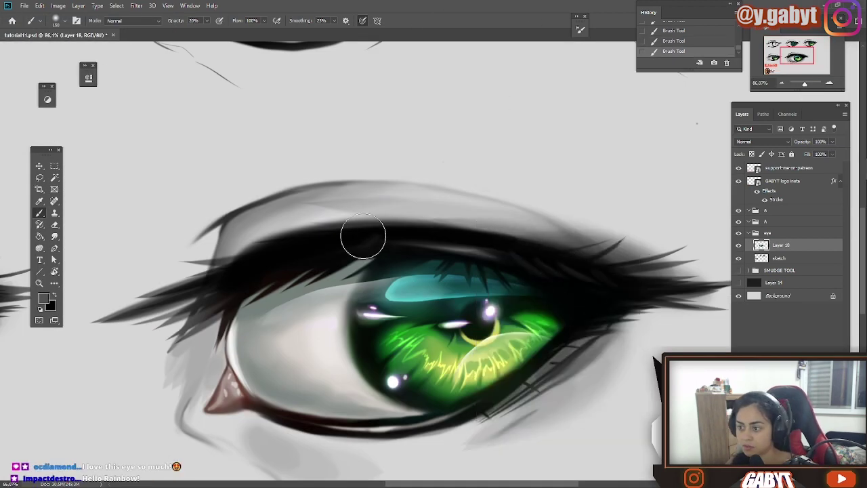
{"action": "left_click_drag", "start_coordinate": [316, 259], "coordinate": [350, 250]}
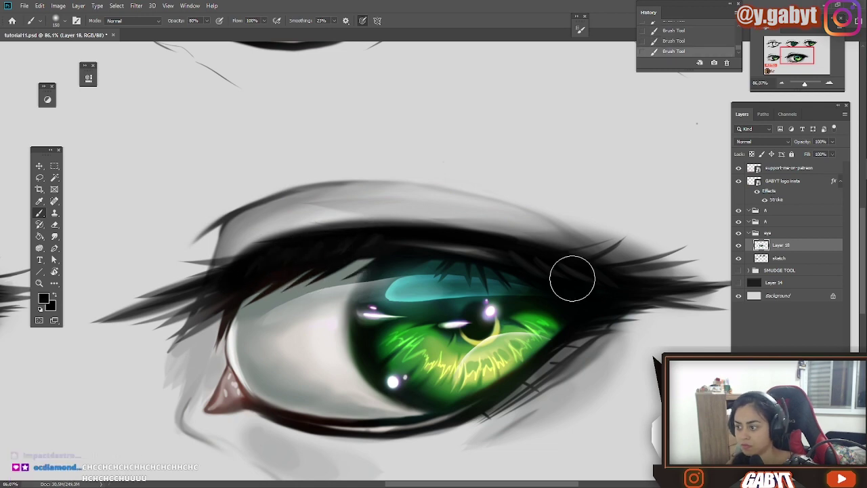
Draw curved dark lashes along the lower lid with the size 150 brush at 80% opacity, undoing the misplaced ones
{"action": "left_click_drag", "start_coordinate": [805, 83], "coordinate": [806, 83]}
{"action": "left_click", "coordinate": [801, 60]}
{"action": "key", "text": "ctrl+z"}
{"action": "left_click_drag", "start_coordinate": [532, 204], "coordinate": [626, 212]}
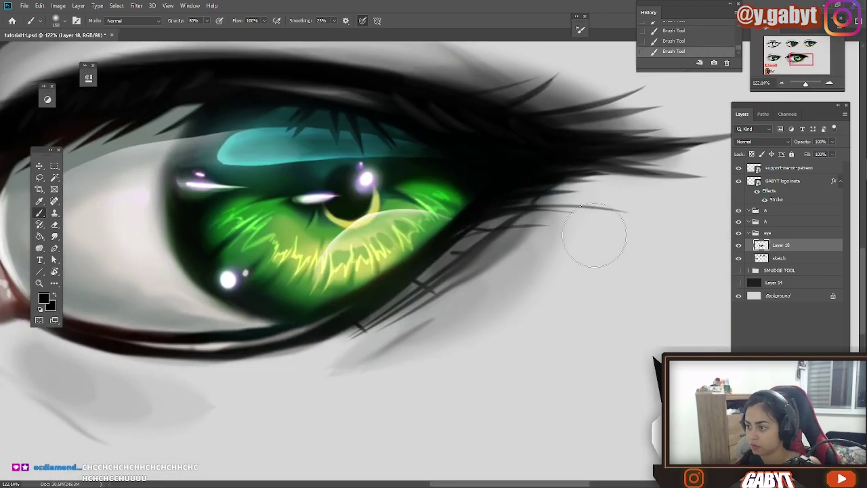
{"action": "key", "text": "ctrl+z"}
{"action": "mouse_move", "coordinate": [452, 237]}
{"action": "left_mouse_down"}
{"action": "mouse_move", "coordinate": [544, 248]}
{"action": "mouse_move", "coordinate": [506, 282]}
{"action": "left_mouse_up"}
{"action": "left_click_drag", "start_coordinate": [422, 271], "coordinate": [448, 314]}
{"action": "key", "text": "ctrl+z"}
{"action": "left_click_drag", "start_coordinate": [360, 313], "coordinate": [384, 370]}
{"action": "left_click_drag", "start_coordinate": [323, 326], "coordinate": [331, 387]}
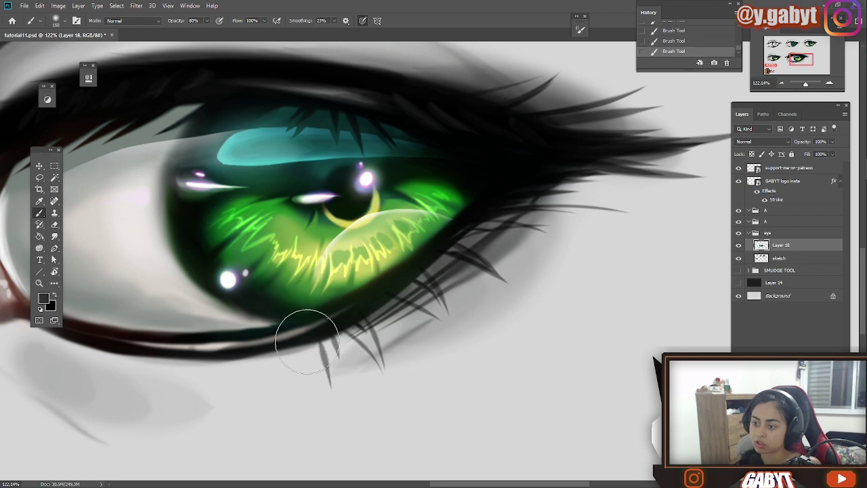
{"action": "left_click_drag", "start_coordinate": [306, 343], "coordinate": [311, 372]}
{"action": "key", "text": "alt+Tab"}
{"action": "key", "text": "alt+Tab"}
Redraw the lower lashes near the outer corner of the eye in a sampled dark tone
{"action": "left_click_drag", "start_coordinate": [807, 85], "coordinate": [805, 84]}
{"action": "left_click_drag", "start_coordinate": [479, 244], "coordinate": [562, 271]}
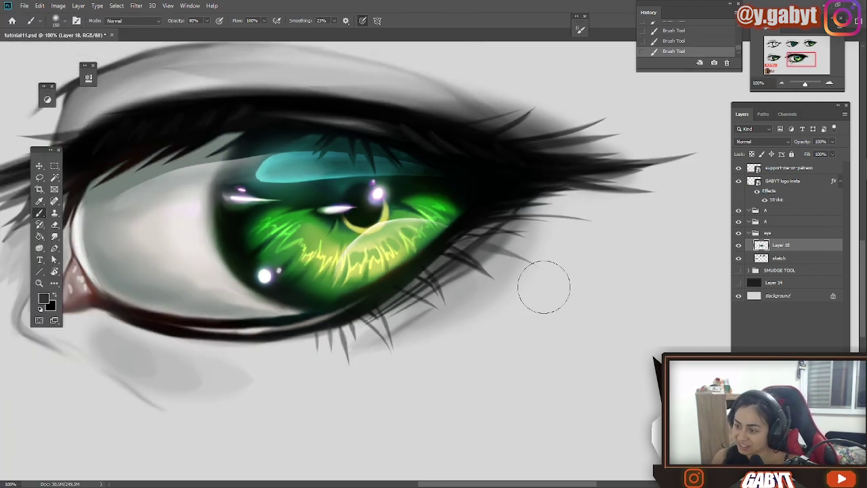
{"action": "key", "text": "ctrl+z"}
{"action": "key", "text": "ctrl+z"}
{"action": "left_click", "coordinate": [467, 240], "text": "alt"}
{"action": "left_click_drag", "start_coordinate": [480, 239], "coordinate": [527, 262]}
{"action": "left_click_drag", "start_coordinate": [515, 208], "coordinate": [576, 237]}
Save the document and flip the canvas horizontally to check the whole painting
{"action": "left_click", "coordinate": [799, 61]}
{"action": "left_click_drag", "start_coordinate": [805, 84], "coordinate": [804, 84]}
{"action": "key", "text": "ctrl+s"}
{"action": "key", "text": "ctrl+shift+h"}
{"action": "left_click", "coordinate": [782, 82]}
{"action": "left_click", "coordinate": [781, 82]}
Tint the shading around the enlarged eye in red with a Soft Light brush, undoing the unwanted strokes
{"action": "left_click", "coordinate": [132, 21]}
{"action": "left_click", "coordinate": [123, 152]}
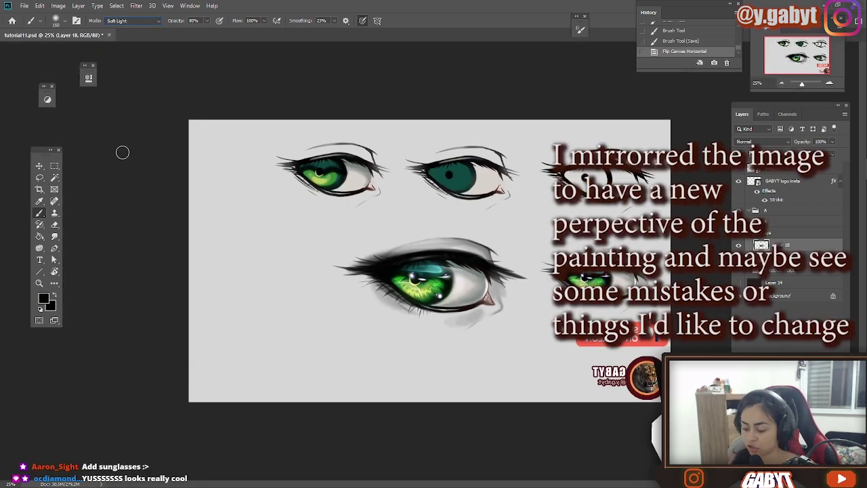
{"action": "key", "text": "ctrl+z"}
{"action": "mouse_move", "coordinate": [409, 301]}
{"action": "left_mouse_down"}
{"action": "mouse_move", "coordinate": [389, 290]}
{"action": "mouse_move", "coordinate": [421, 308]}
{"action": "left_mouse_up"}
{"action": "key", "text": "ctrl+z"}
{"action": "left_click", "coordinate": [44, 298]}
{"action": "left_click", "coordinate": [643, 187]}
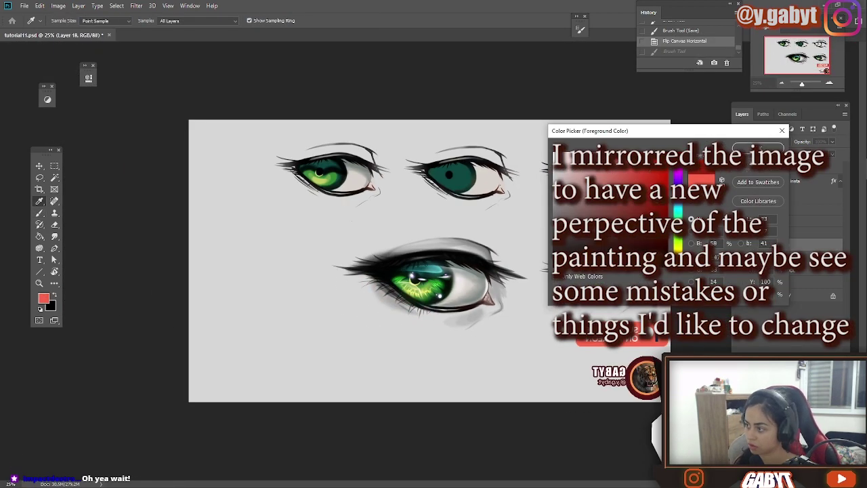
{"action": "left_click", "coordinate": [758, 140]}
{"action": "mouse_move", "coordinate": [380, 288]}
{"action": "left_mouse_down"}
{"action": "mouse_move", "coordinate": [427, 313]}
{"action": "mouse_move", "coordinate": [491, 309]}
{"action": "mouse_move", "coordinate": [490, 321]}
{"action": "mouse_move", "coordinate": [387, 302]}
{"action": "mouse_move", "coordinate": [502, 254]}
{"action": "left_mouse_up"}
{"action": "key", "text": "ctrl+z"}
{"action": "key", "text": "ctrl+z"}
{"action": "key", "text": "ctrl+z"}
{"action": "key", "text": "ctrl+z"}
Flip the canvas back horizontally, then move the enlarged eye and scale it to 142.71%
{"action": "key", "text": "ctrl+shift+h"}
{"action": "left_click_drag", "start_coordinate": [456, 298], "coordinate": [529, 314]}
{"action": "key", "text": "ctrl+t"}
{"action": "left_click_drag", "start_coordinate": [646, 234], "coordinate": [719, 223]}
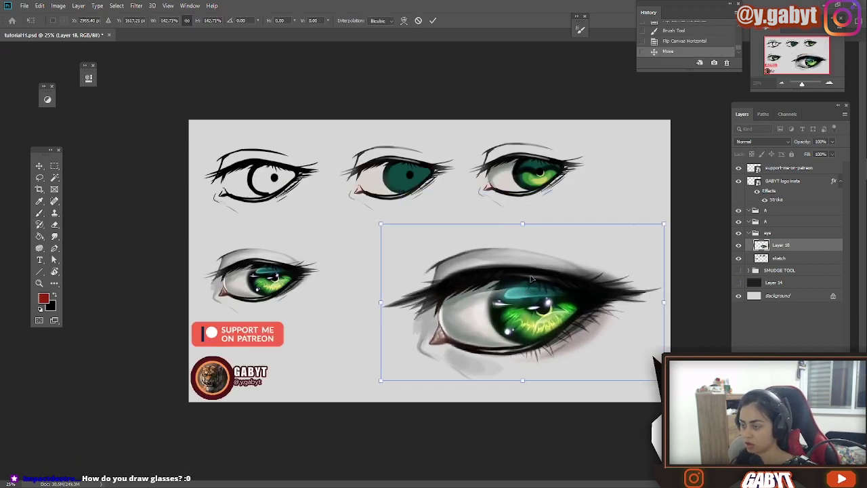
{"action": "key", "text": "Return"}
Shift the small eyes on the sketch layer to the right, nudge the enlarged eye left, and save
{"action": "left_click", "coordinate": [779, 258]}
{"action": "left_click_drag", "start_coordinate": [435, 377], "coordinate": [466, 376]}
{"action": "left_click", "coordinate": [781, 245]}
{"action": "left_click_drag", "start_coordinate": [550, 275], "coordinate": [533, 271]}
{"action": "key", "text": "ctrl+s"}
Create a new layer and lasso a rounded glasses-lens shape around the enlarged eye
{"action": "key", "text": "ctrl+plus"}
{"action": "key", "text": "ctrl+shift+n"}
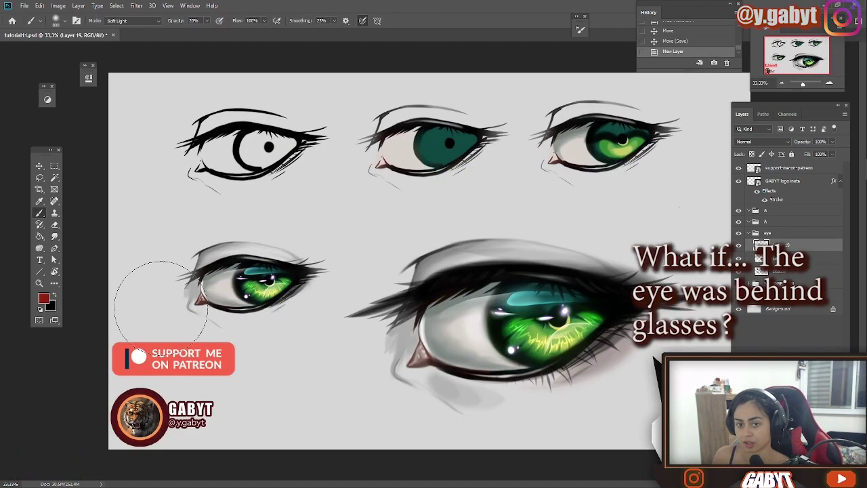
{"action": "left_click", "coordinate": [43, 298]}
{"action": "left_click_drag", "start_coordinate": [640, 234], "coordinate": [630, 444]}
{"action": "key", "text": "ctrl+z"}
{"action": "key", "text": "l"}
{"action": "key", "text": "ctrl+d"}
{"action": "key", "text": "ctrl+minus"}
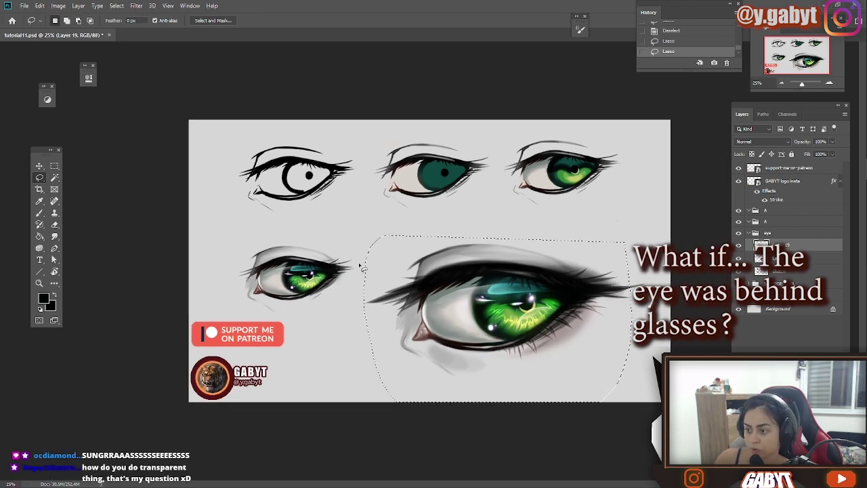
{"action": "left_click_drag", "start_coordinate": [395, 238], "coordinate": [343, 309]}
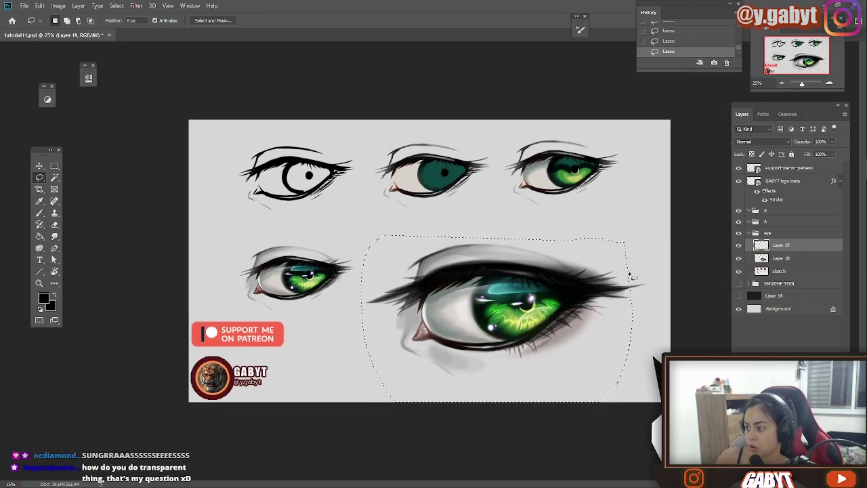
{"action": "mouse_move", "coordinate": [632, 276]}
{"action": "left_mouse_down"}
{"action": "mouse_move", "coordinate": [621, 245]}
{"action": "mouse_move", "coordinate": [630, 280]}
{"action": "mouse_move", "coordinate": [626, 349]}
{"action": "mouse_move", "coordinate": [415, 247]}
{"action": "left_mouse_up"}
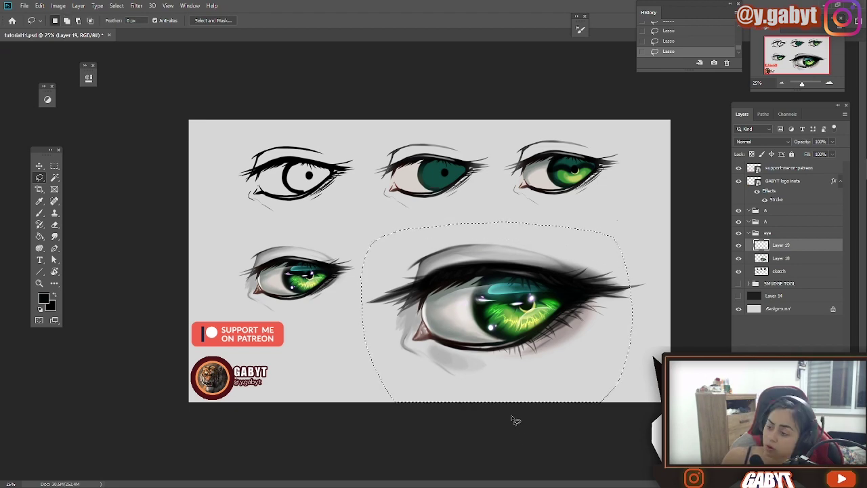
Fill the lens selection with pale teal, deselect it and set the layer opacity to 17%
{"action": "left_click", "coordinate": [509, 289], "text": "alt"}
{"action": "left_click", "coordinate": [43, 298]}
{"action": "left_click", "coordinate": [751, 150]}
{"action": "key", "text": "g"}
{"action": "left_click", "coordinate": [502, 292]}
{"action": "key", "text": "ctrl+d"}
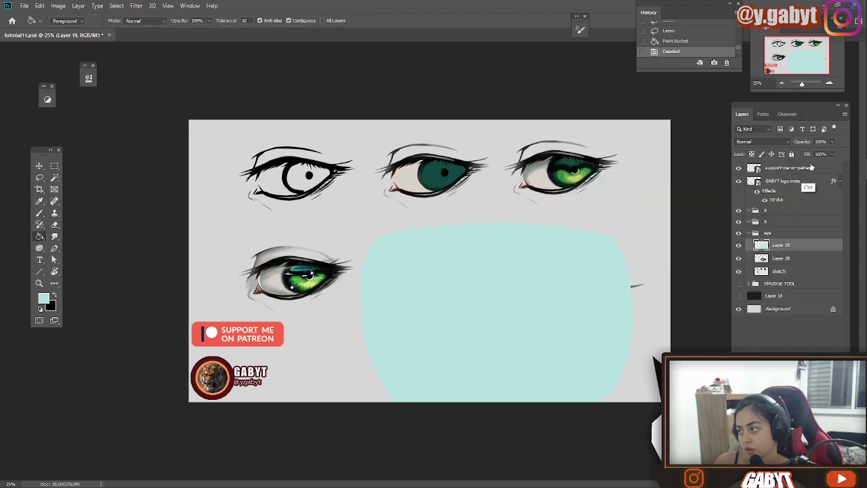
{"action": "mouse_move", "coordinate": [804, 142]}
{"action": "left_mouse_down"}
{"action": "mouse_move", "coordinate": [767, 143]}
{"action": "mouse_move", "coordinate": [801, 144]}
{"action": "left_mouse_up"}
On a new layer, draw the lens frame's outer side in dark grey with a size 199 Normal-mode brush, undoing the test strokes
{"action": "key", "text": "ctrl+alt+shift+n"}
{"action": "key", "text": "b"}
{"action": "left_click", "coordinate": [599, 293], "text": "alt"}
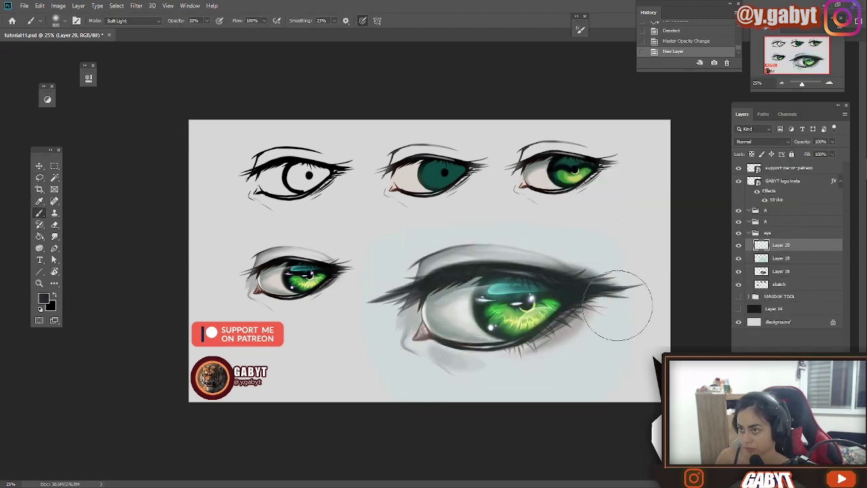
{"action": "left_click", "coordinate": [127, 22]}
{"action": "left_click", "coordinate": [131, 29]}
{"action": "left_click", "coordinate": [581, 30]}
{"action": "left_click", "coordinate": [581, 30]}
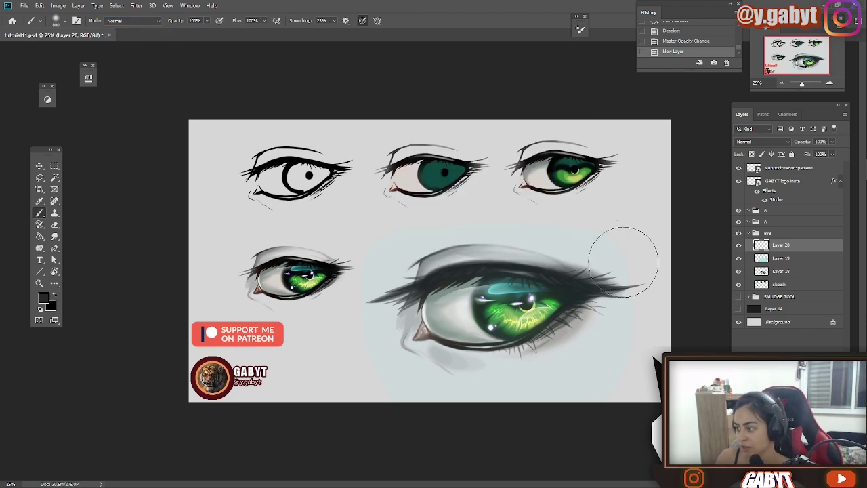
{"action": "key", "text": "ctrl+z"}
{"action": "left_click_drag", "start_coordinate": [623, 260], "coordinate": [618, 291]}
{"action": "key", "text": "ctrl+z"}
{"action": "right_click", "coordinate": [623, 248]}
{"action": "left_click_drag", "start_coordinate": [576, 261], "coordinate": [606, 281]}
{"action": "right_click", "coordinate": [551, 245]}
{"action": "left_click_drag", "start_coordinate": [646, 270], "coordinate": [630, 270]}
{"action": "left_click_drag", "start_coordinate": [569, 261], "coordinate": [600, 277]}
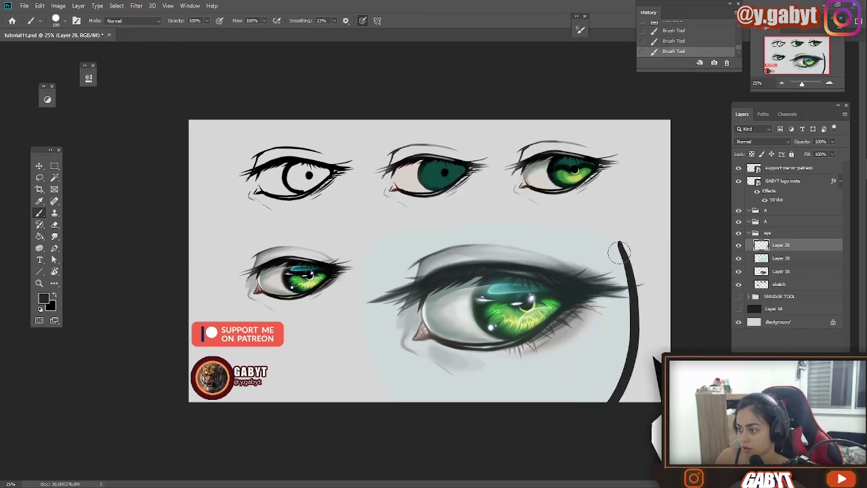
Draw the upper and inner rims of the glasses, the nose pad, the bridge and the temple arm in dark grey
{"action": "mouse_move", "coordinate": [615, 242]}
{"action": "left_mouse_down"}
{"action": "mouse_move", "coordinate": [598, 228]}
{"action": "mouse_move", "coordinate": [382, 236]}
{"action": "mouse_move", "coordinate": [349, 324]}
{"action": "mouse_move", "coordinate": [353, 297]}
{"action": "mouse_move", "coordinate": [349, 361]}
{"action": "left_mouse_up"}
{"action": "key", "text": "ctrl+z"}
{"action": "key", "text": "ctrl+z"}
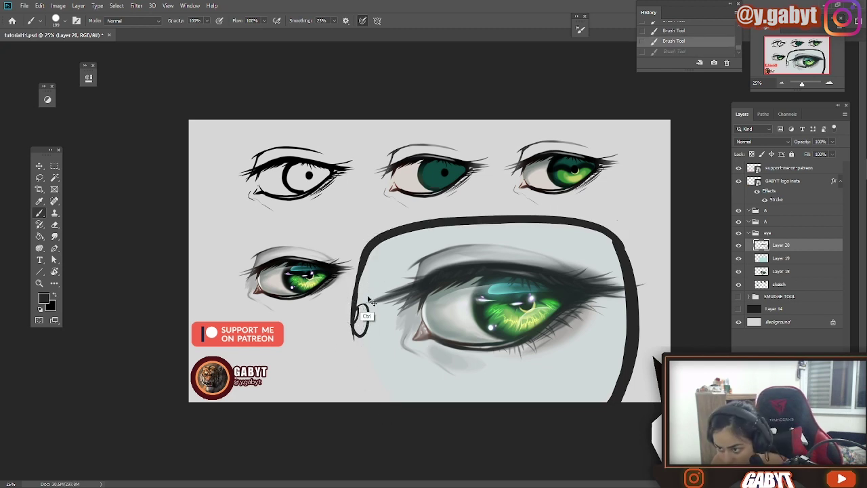
{"action": "key", "text": "ctrl+z"}
{"action": "left_click_drag", "start_coordinate": [357, 276], "coordinate": [397, 410]}
{"action": "mouse_move", "coordinate": [354, 317]}
{"action": "left_mouse_down"}
{"action": "mouse_move", "coordinate": [349, 334]}
{"action": "mouse_move", "coordinate": [297, 321]}
{"action": "left_mouse_up"}
{"action": "key", "text": "ctrl+z"}
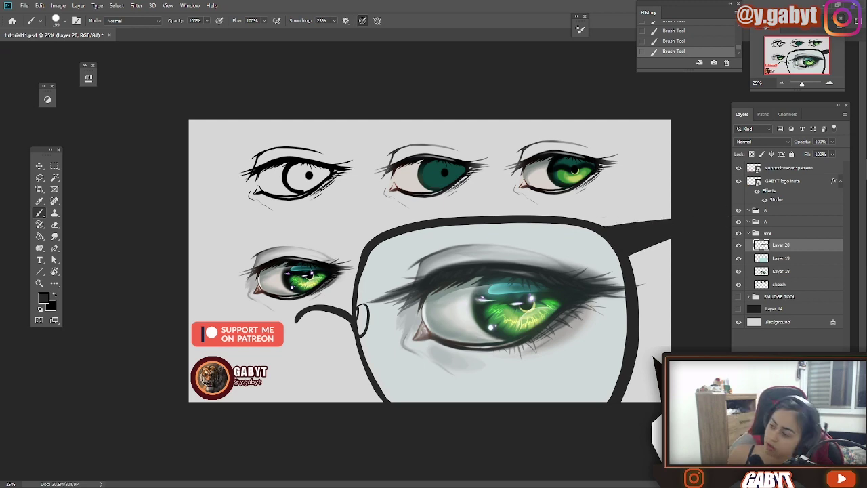
Thicken the frame's upper rim and add pale grey highlight strokes on its outer corner and temple arm
{"action": "mouse_move", "coordinate": [620, 238]}
{"action": "left_mouse_down"}
{"action": "mouse_move", "coordinate": [578, 220]}
{"action": "mouse_move", "coordinate": [364, 235]}
{"action": "left_mouse_up"}
{"action": "key", "text": "ctrl+z"}
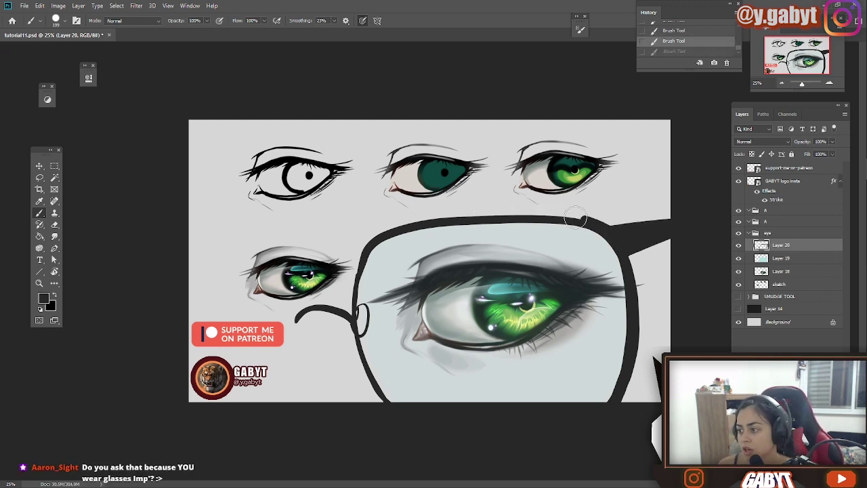
{"action": "mouse_move", "coordinate": [618, 239]}
{"action": "left_mouse_down"}
{"action": "mouse_move", "coordinate": [359, 245]}
{"action": "mouse_move", "coordinate": [469, 216]}
{"action": "left_mouse_up"}
{"action": "key", "text": "ctrl+z"}
{"action": "key", "text": "ctrl+z"}
{"action": "key", "text": "ctrl+z"}
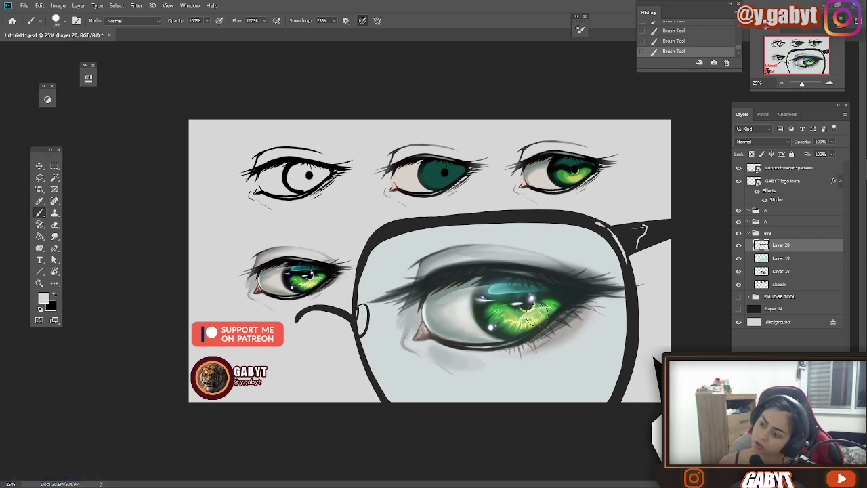
Add a layer above the lens tint and try erasing the tint with a size 1300 eraser at 10% opacity
{"action": "left_click", "coordinate": [771, 259]}
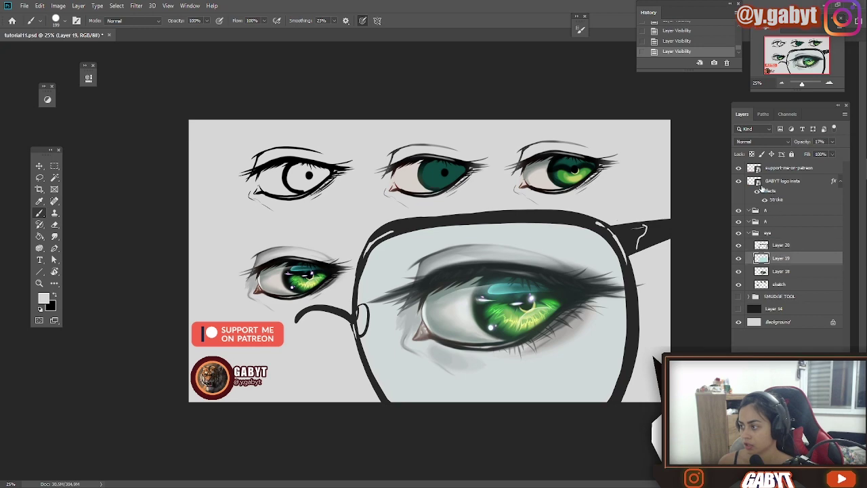
{"action": "key", "text": "ctrl+alt+shift+n"}
{"action": "left_click", "coordinate": [780, 272]}
{"action": "key", "text": "e"}
{"action": "left_click_drag", "start_coordinate": [556, 314], "coordinate": [546, 317]}
{"action": "key", "text": "ctrl+z"}
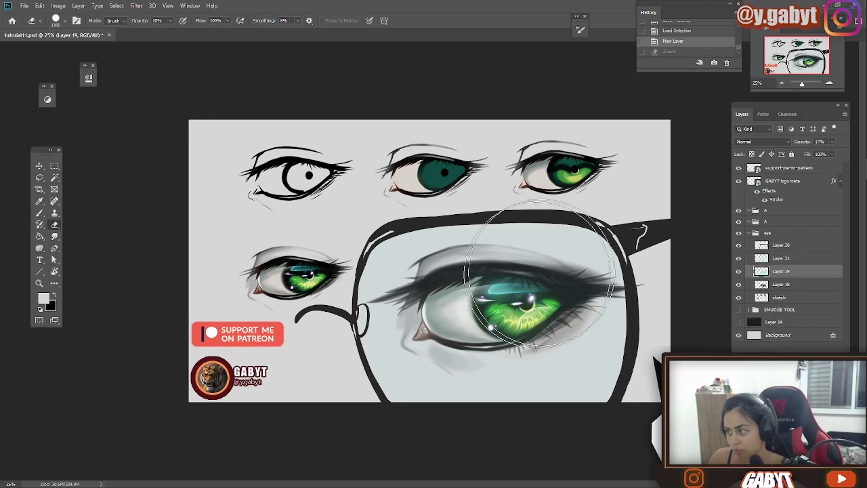
{"action": "left_click_drag", "start_coordinate": [524, 279], "coordinate": [531, 291]}
{"action": "key", "text": "ctrl+z"}
Fade the middle of the lens tint with a soft size 2200 eraser at 100% opacity and set the layer opacity to 25%
{"action": "right_click", "coordinate": [532, 292]}
{"action": "double_click", "coordinate": [562, 339]}
{"action": "key", "text": "bracketright"}
{"action": "key", "text": "bracketright"}
{"action": "key", "text": "bracketright"}
{"action": "key", "text": "bracketright"}
{"action": "key", "text": "bracketright"}
{"action": "key", "text": "bracketright"}
{"action": "key", "text": "bracketright"}
{"action": "key", "text": "bracketright"}
{"action": "key", "text": "bracketright"}
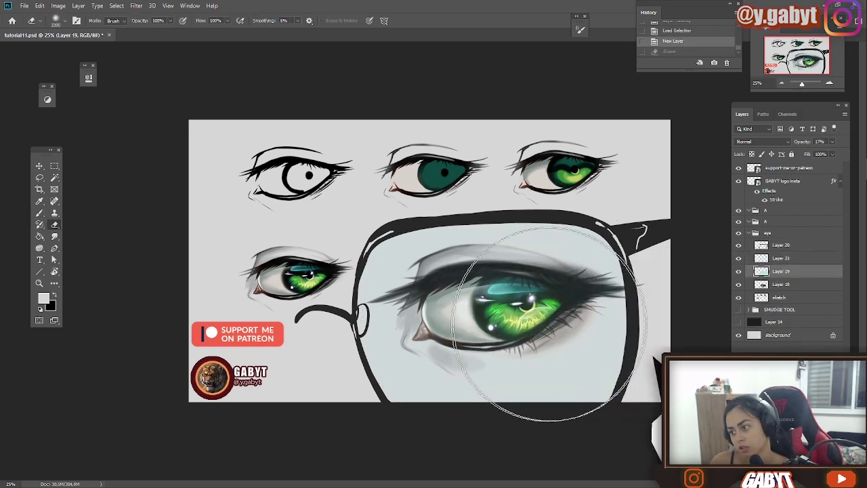
{"action": "left_click_drag", "start_coordinate": [550, 380], "coordinate": [493, 331]}
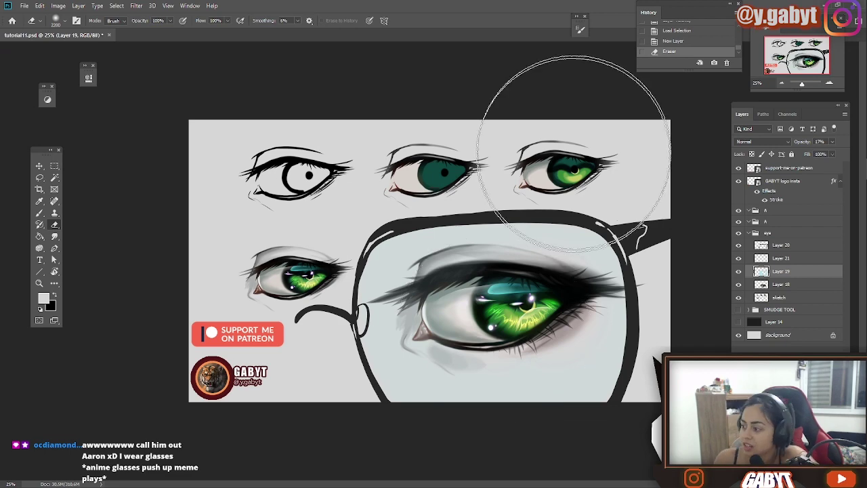
{"action": "left_click_drag", "start_coordinate": [806, 145], "coordinate": [810, 150]}
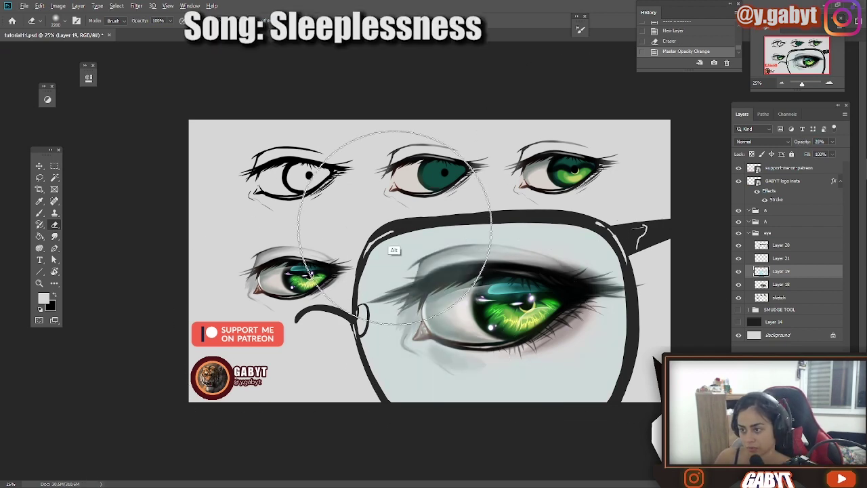
Shade the lens tint along the frame's inner, upper and outer edges in sampled dark grey with a soft size 900 brush
{"action": "key", "text": "b"}
{"action": "left_click", "coordinate": [395, 226], "text": "alt"}
{"action": "mouse_move", "coordinate": [374, 288]}
{"action": "left_mouse_down"}
{"action": "mouse_move", "coordinate": [377, 271]}
{"action": "mouse_move", "coordinate": [424, 234]}
{"action": "left_mouse_up"}
{"action": "left_click_drag", "start_coordinate": [420, 232], "coordinate": [542, 220]}
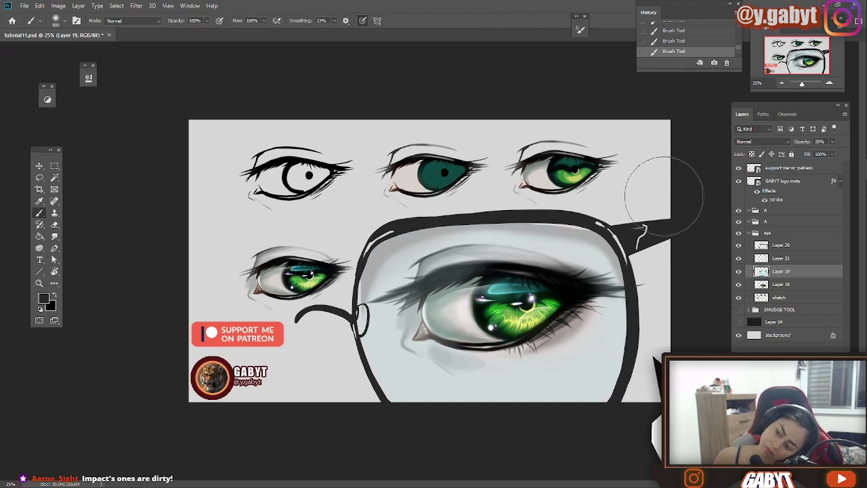
{"action": "key", "text": "ctrl+z"}
{"action": "left_click_drag", "start_coordinate": [621, 305], "coordinate": [584, 230]}
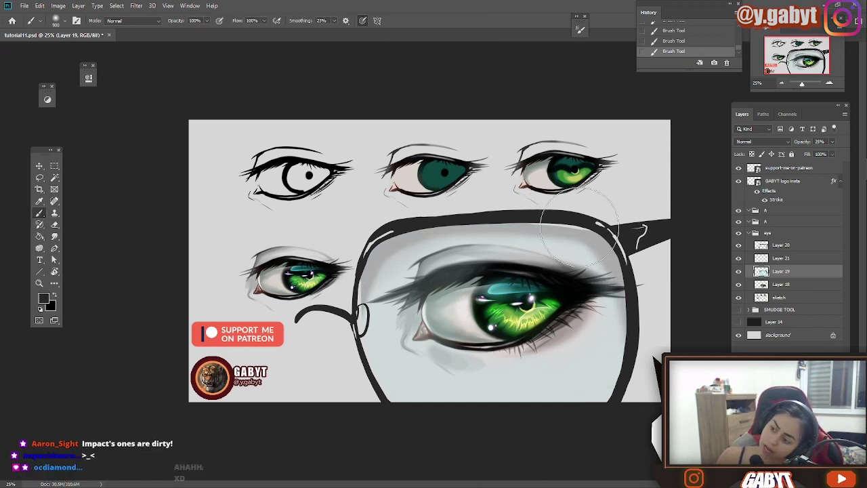
Add a layer above the lens shading and paint small sampled light-grey highlight dots in the lens's two upper corners
{"action": "key", "text": "ctrl+d"}
{"action": "key", "text": "ctrl+shift+alt+n"}
{"action": "left_click_drag", "start_coordinate": [781, 271], "coordinate": [781, 253]}
{"action": "left_click", "coordinate": [653, 277], "text": "alt"}
{"action": "key", "text": "bracketleft"}
{"action": "key", "text": "bracketleft"}
{"action": "key", "text": "bracketleft"}
{"action": "key", "text": "bracketleft"}
{"action": "key", "text": "bracketleft"}
{"action": "key", "text": "bracketleft"}
{"action": "key", "text": "bracketleft"}
{"action": "key", "text": "bracketleft"}
{"action": "key", "text": "bracketleft"}
{"action": "key", "text": "bracketleft"}
{"action": "key", "text": "bracketleft"}
{"action": "left_click", "coordinate": [591, 242]}
{"action": "left_click", "coordinate": [600, 245]}
{"action": "left_click", "coordinate": [605, 259]}
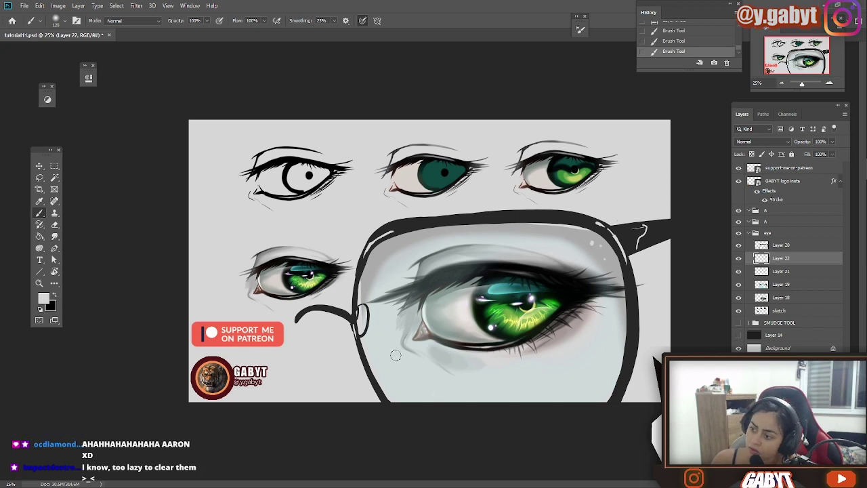
{"action": "left_click", "coordinate": [389, 249]}
Try a larger, softer light-grey highlight stroke along the lens's upper edge and undo it
{"action": "key", "text": "bracketright"}
{"action": "key", "text": "bracketright"}
{"action": "key", "text": "bracketright"}
{"action": "key", "text": "1"}
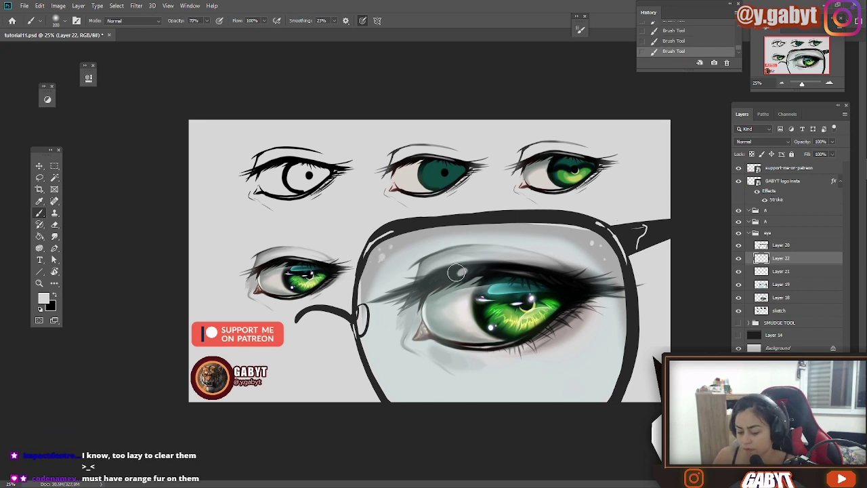
{"action": "left_click_drag", "start_coordinate": [591, 237], "coordinate": [559, 234]}
{"action": "key", "text": "ctrl+z"}
{"action": "key", "text": "bracketright"}
{"action": "key", "text": "bracketright"}
{"action": "key", "text": "bracketright"}
{"action": "key", "text": "0"}
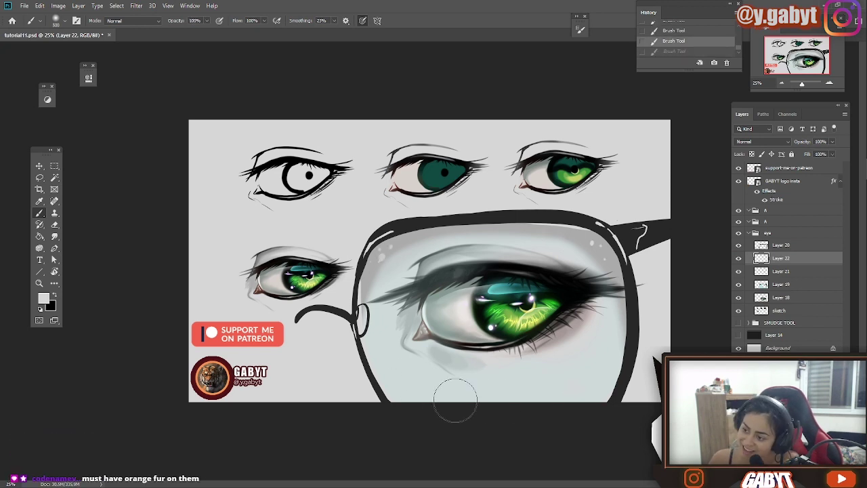
Show the dark backdrop on Layer 14 and erase it softly around the glasses and large eye
{"action": "left_click", "coordinate": [739, 335]}
{"action": "left_click", "coordinate": [773, 335]}
{"action": "key", "text": "e"}
{"action": "mouse_move", "coordinate": [560, 337]}
{"action": "left_mouse_down"}
{"action": "mouse_move", "coordinate": [568, 363]}
{"action": "mouse_move", "coordinate": [578, 341]}
{"action": "mouse_move", "coordinate": [565, 270]}
{"action": "mouse_move", "coordinate": [414, 284]}
{"action": "mouse_move", "coordinate": [469, 374]}
{"action": "mouse_move", "coordinate": [435, 280]}
{"action": "mouse_move", "coordinate": [582, 303]}
{"action": "mouse_move", "coordinate": [596, 331]}
{"action": "mouse_move", "coordinate": [540, 368]}
{"action": "left_mouse_up"}
{"action": "key", "text": "b"}
{"action": "key", "text": "bracketright"}
{"action": "key", "text": "bracketright"}
{"action": "key", "text": "bracketright"}
{"action": "key", "text": "ctrl+z"}
Try dark size 1300 brush strokes across the lens at low opacity on Layer 22, undo them, and hide Layer 14
{"action": "left_click", "coordinate": [782, 258]}
{"action": "key", "text": "2"}
{"action": "key", "text": "1"}
{"action": "mouse_move", "coordinate": [615, 287]}
{"action": "left_mouse_down"}
{"action": "mouse_move", "coordinate": [398, 359]}
{"action": "mouse_move", "coordinate": [468, 259]}
{"action": "left_mouse_up"}
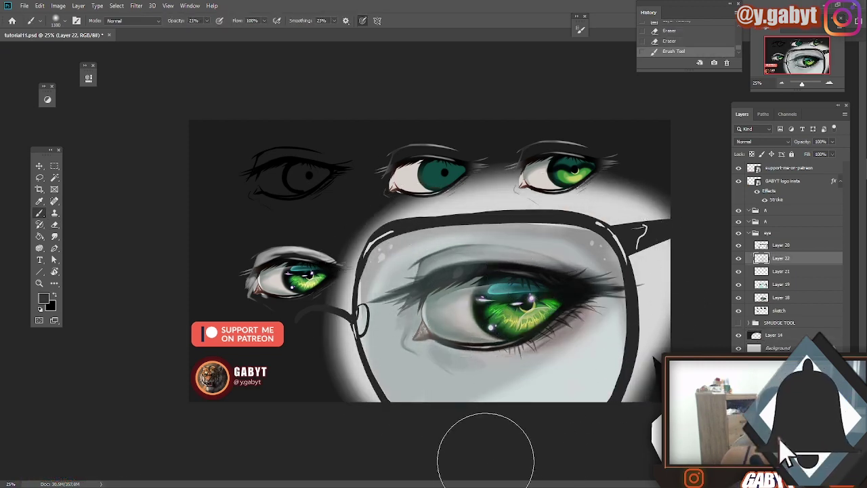
{"action": "key", "text": "ctrl+z"}
{"action": "left_click", "coordinate": [738, 336]}
{"action": "mouse_move", "coordinate": [566, 275]}
{"action": "left_mouse_down"}
{"action": "mouse_move", "coordinate": [393, 349]}
{"action": "mouse_move", "coordinate": [467, 254]}
{"action": "left_mouse_up"}
{"action": "key", "text": "ctrl+z"}
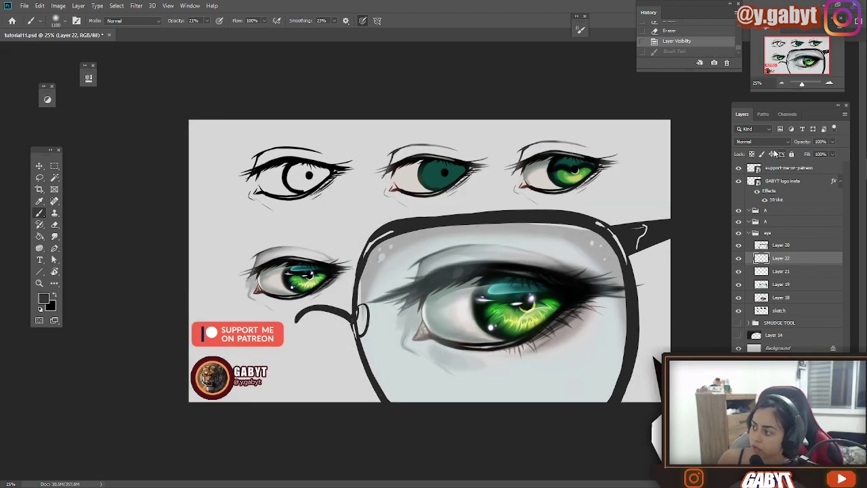
Add a Multiply layer above the highlight dots and shade the lens in dark grey with a size 1300 brush at 22% opacity
{"action": "left_click", "coordinate": [763, 142]}
{"action": "key", "text": "Escape"}
{"action": "key", "text": "ctrl+alt+shift+n"}
{"action": "left_click", "coordinate": [763, 142]}
{"action": "left_click", "coordinate": [752, 177]}
{"action": "key", "text": "2"}
{"action": "key", "text": "2"}
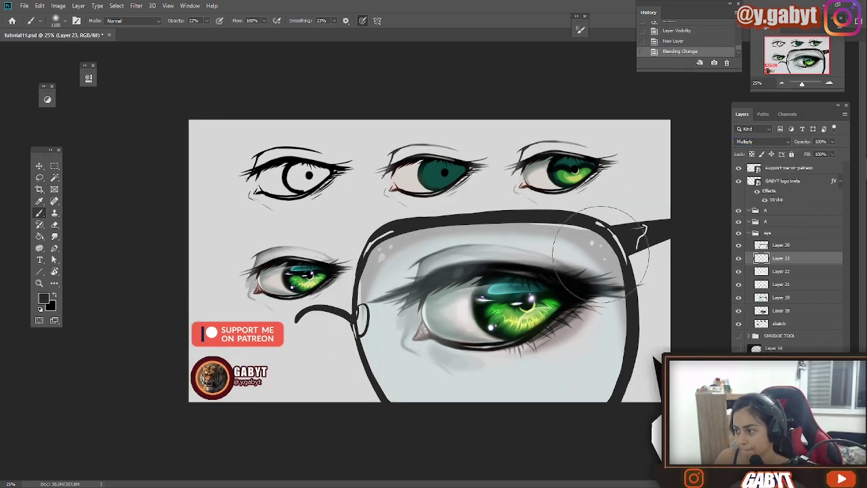
{"action": "left_click_drag", "start_coordinate": [529, 298], "coordinate": [420, 383]}
{"action": "key", "text": "ctrl+z"}
{"action": "left_click_drag", "start_coordinate": [596, 332], "coordinate": [512, 379]}
{"action": "key", "text": "ctrl+z"}
{"action": "mouse_move", "coordinate": [569, 386]}
{"action": "left_mouse_down"}
{"action": "mouse_move", "coordinate": [612, 305]}
{"action": "mouse_move", "coordinate": [424, 282]}
{"action": "mouse_move", "coordinate": [426, 414]}
{"action": "mouse_move", "coordinate": [583, 352]}
{"action": "left_mouse_up"}
{"action": "key", "text": "ctrl+z"}
Erase diagonal reflection bands out of the Multiply shading across the lens with a soft size 2200 eraser at 100% opacity
{"action": "key", "text": "e"}
{"action": "left_click_drag", "start_coordinate": [569, 285], "coordinate": [434, 379]}
{"action": "key", "text": "ctrl+z"}
{"action": "left_click_drag", "start_coordinate": [555, 292], "coordinate": [426, 393]}
{"action": "left_click_drag", "start_coordinate": [583, 271], "coordinate": [487, 379]}
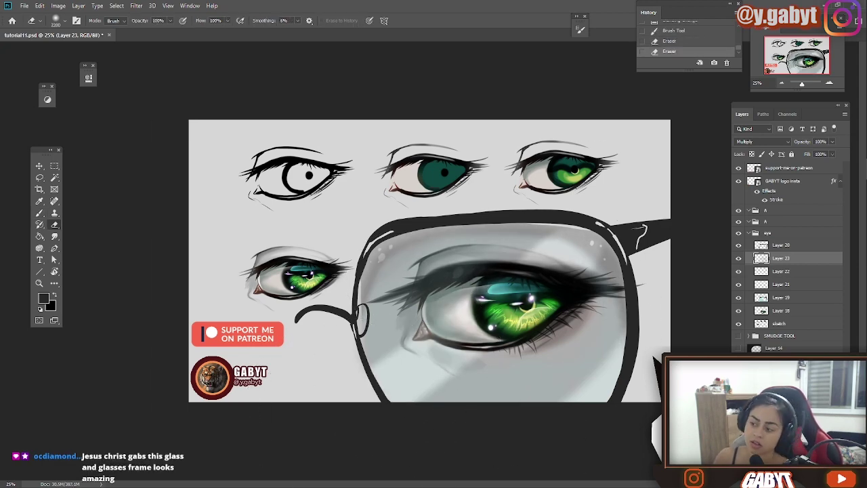
Lasso the large eye's iris on Layer 18, try shifting its hue to blue with Hue/Saturation, and undo the change
{"action": "scroll", "coordinate": [429, 262], "scroll_direction": "down", "scroll_amount": 5}
{"action": "scroll", "coordinate": [430, 261], "scroll_direction": "up", "scroll_amount": 5}
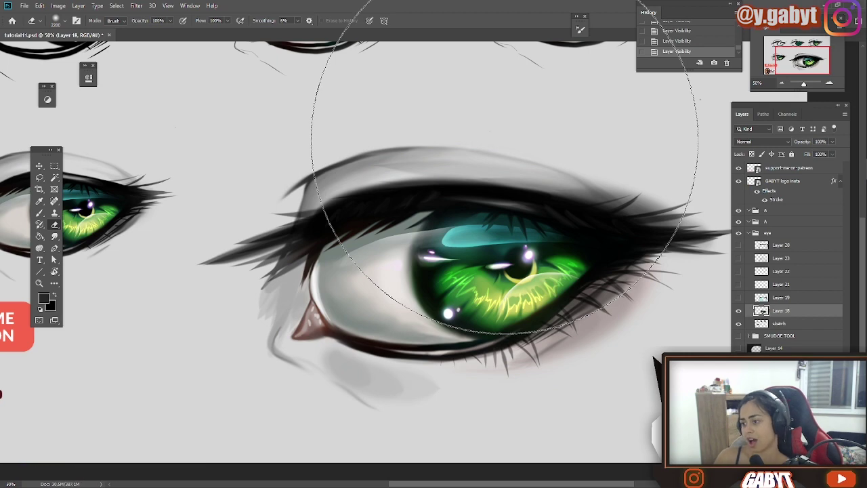
{"action": "key", "text": "l"}
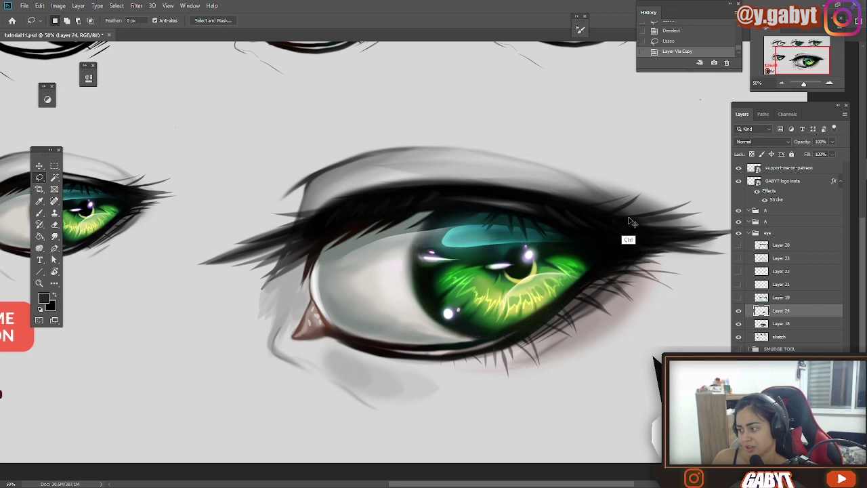
{"action": "key", "text": "ctrl+z"}
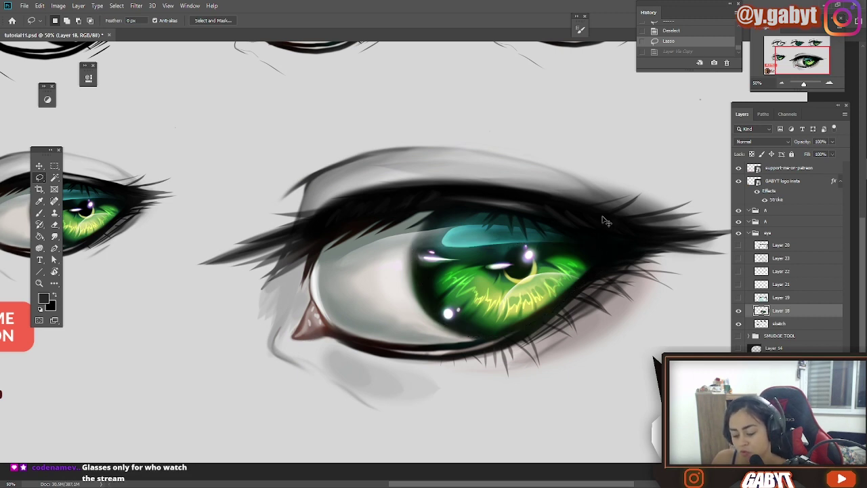
{"action": "key", "text": "ctrl+u"}
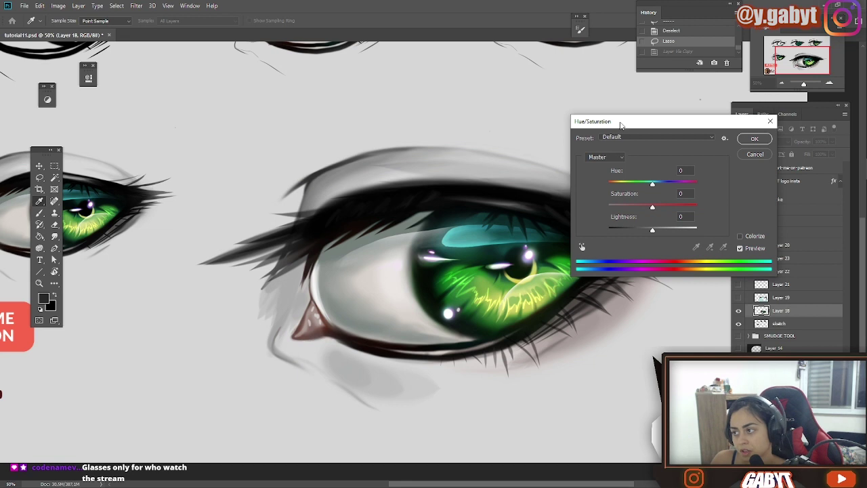
{"action": "left_click_drag", "start_coordinate": [621, 126], "coordinate": [382, 15]}
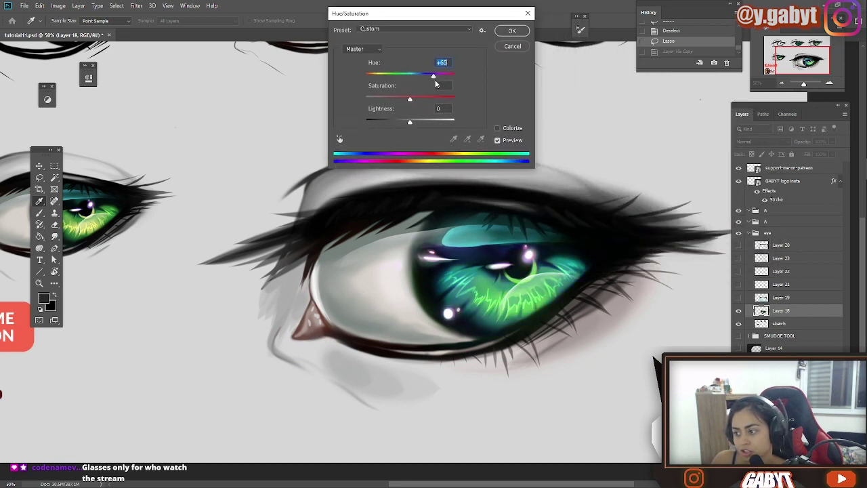
{"action": "left_click_drag", "start_coordinate": [436, 80], "coordinate": [453, 86]}
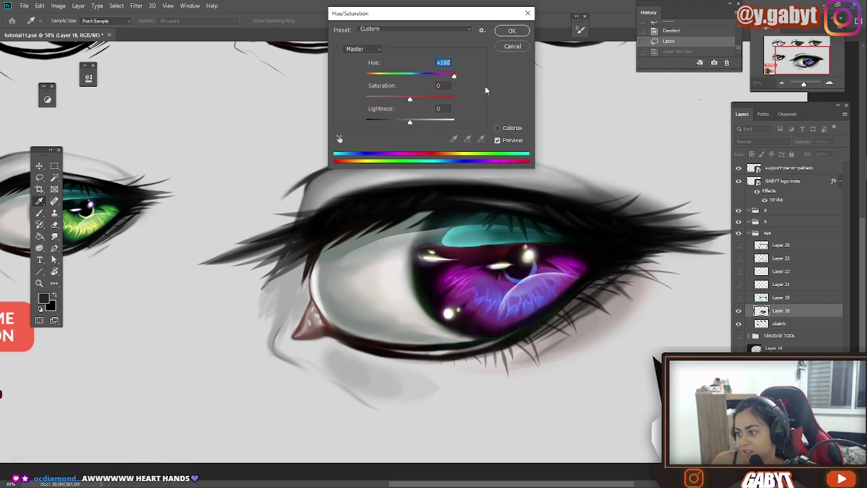
{"action": "left_click_drag", "start_coordinate": [447, 79], "coordinate": [410, 100]}
{"action": "left_click_drag", "start_coordinate": [434, 76], "coordinate": [442, 76]}
{"action": "left_click", "coordinate": [512, 31]}
{"action": "left_click_drag", "start_coordinate": [804, 84], "coordinate": [804, 84]}
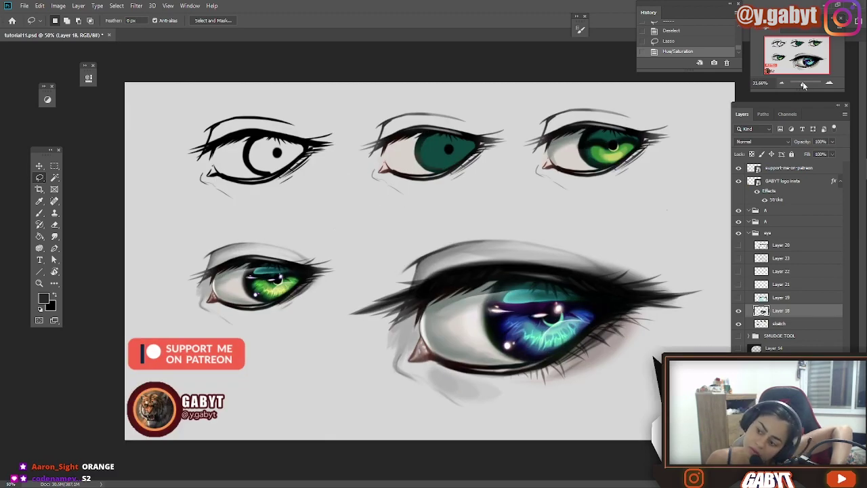
{"action": "key", "text": "ctrl+z"}
{"action": "key", "text": "ctrl+j"}
{"action": "key", "text": "ctrl+t"}
{"action": "key", "text": "Escape"}
{"action": "key", "text": "ctrl+z"}
{"action": "left_click_drag", "start_coordinate": [543, 329], "coordinate": [601, 285], "text": "ctrl"}
{"action": "key", "text": "ctrl+z"}
{"action": "key", "text": "ctrl+d"}
Duplicate the large green eye's layer and move the two large eyes apart vertically
{"action": "key", "text": "ctrl+j"}
{"action": "key", "text": "ctrl+t"}
{"action": "mouse_move", "coordinate": [601, 272]}
{"action": "left_mouse_down"}
{"action": "mouse_move", "coordinate": [549, 412]}
{"action": "mouse_move", "coordinate": [468, 363]}
{"action": "mouse_move", "coordinate": [583, 357]}
{"action": "mouse_move", "coordinate": [589, 209]}
{"action": "left_mouse_up"}
{"action": "key", "text": "Return"}
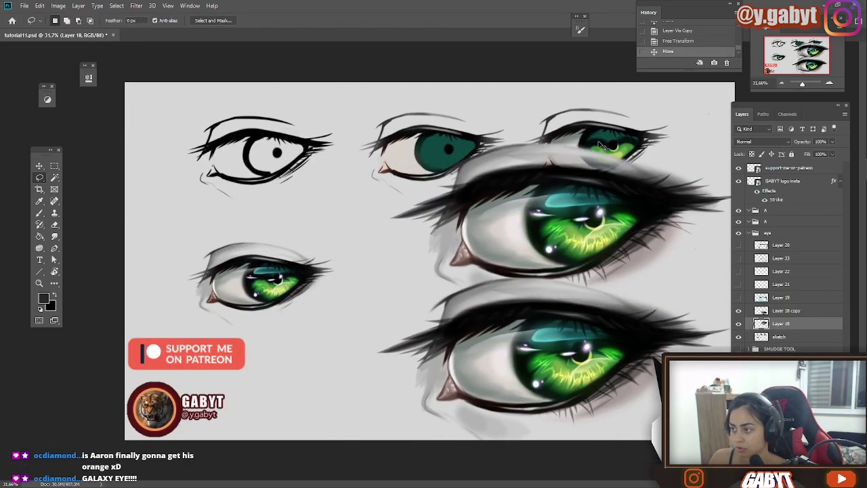
Shift the small step-by-step eyes up, place the original large eye beneath them, and move its copy to the lower middle
{"action": "left_click_drag", "start_coordinate": [610, 146], "coordinate": [569, 122], "text": "ctrl"}
{"action": "left_click_drag", "start_coordinate": [570, 190], "coordinate": [579, 198], "text": "ctrl"}
{"action": "left_click_drag", "start_coordinate": [585, 342], "coordinate": [428, 339], "text": "ctrl"}
{"action": "left_click_drag", "start_coordinate": [571, 224], "coordinate": [583, 229], "text": "ctrl"}
{"action": "left_click_drag", "start_coordinate": [432, 347], "coordinate": [464, 349], "text": "ctrl"}
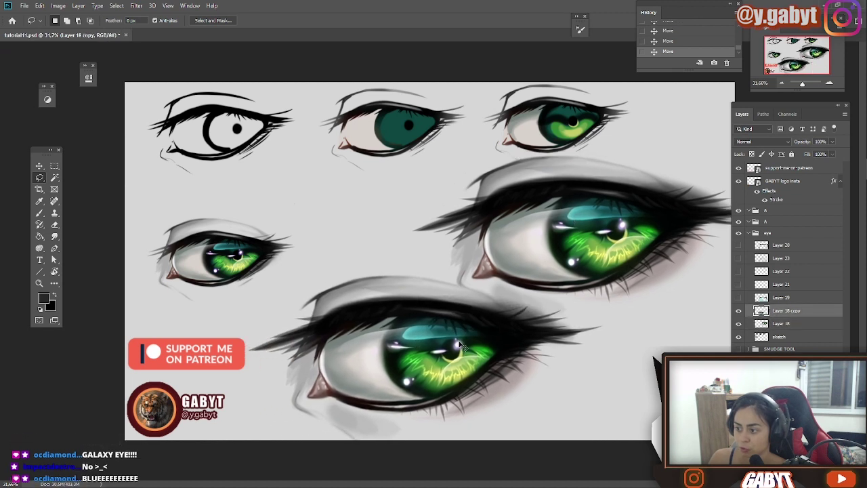
Recolour the large eye's copy blue and purple with Hue/Saturation at a hue of +92
{"action": "key", "text": "ctrl+alt+u"}
{"action": "left_click_drag", "start_coordinate": [441, 76], "coordinate": [440, 76]}
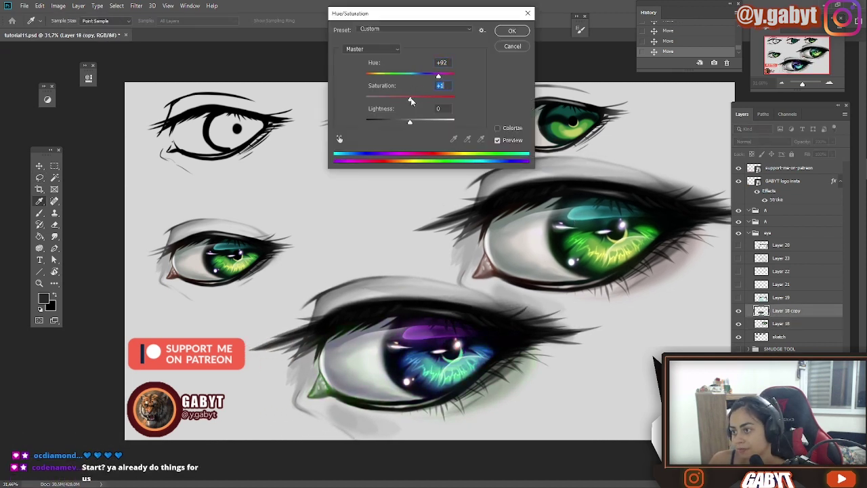
{"action": "left_click", "coordinate": [410, 122]}
{"action": "key", "text": "Return"}
Move the third small eye from the upper row down to just below the second small eye
{"action": "left_click_drag", "start_coordinate": [803, 84], "coordinate": [801, 84]}
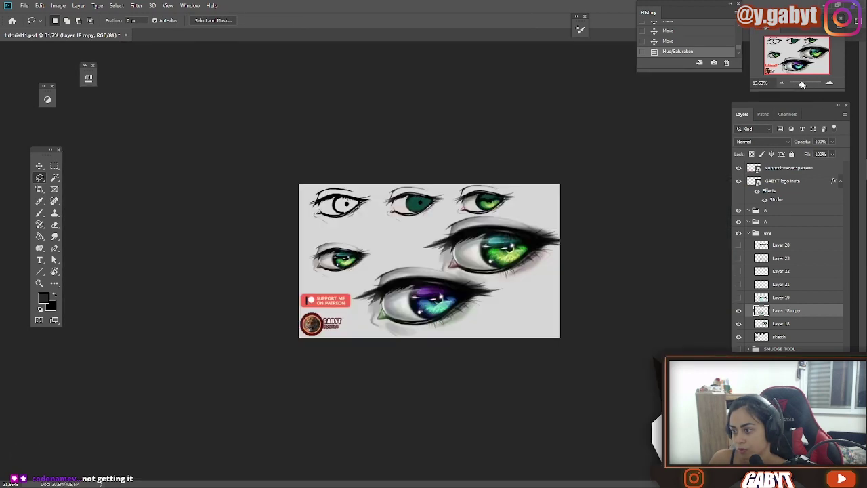
{"action": "left_click_drag", "start_coordinate": [443, 316], "coordinate": [436, 322]}
{"action": "left_click", "coordinate": [781, 323]}
{"action": "left_click_drag", "start_coordinate": [543, 242], "coordinate": [539, 242]}
{"action": "left_click_drag", "start_coordinate": [513, 191], "coordinate": [518, 194]}
{"action": "mouse_move", "coordinate": [526, 169]}
{"action": "left_mouse_down"}
{"action": "mouse_move", "coordinate": [425, 220]}
{"action": "mouse_move", "coordinate": [410, 244]}
{"action": "left_mouse_up"}
{"action": "key", "text": "ctrl+z"}
{"action": "left_click", "coordinate": [779, 336]}
{"action": "key", "text": "ctrl+d"}
{"action": "left_click_drag", "start_coordinate": [404, 247], "coordinate": [396, 247]}
Stack the large green eye above the large blue eye along the canvas's right side
{"action": "left_click", "coordinate": [781, 324]}
{"action": "left_click_drag", "start_coordinate": [535, 244], "coordinate": [532, 206]}
{"action": "left_click", "coordinate": [786, 310]}
{"action": "left_click_drag", "start_coordinate": [423, 328], "coordinate": [517, 327]}
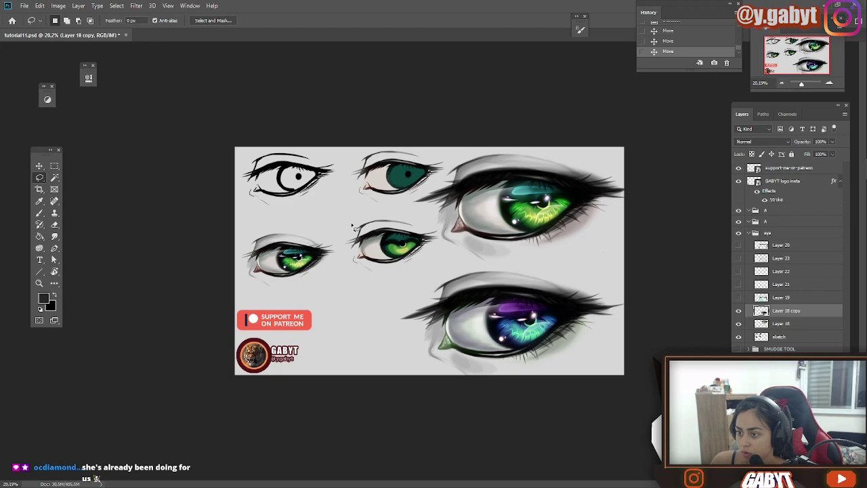
Swap the two lower small eyes so the more detailed, finished one follows the earlier green stage
{"action": "left_click", "coordinate": [315, 252], "text": "ctrl"}
{"action": "mouse_move", "coordinate": [311, 250]}
{"action": "left_mouse_down"}
{"action": "mouse_move", "coordinate": [369, 311]}
{"action": "mouse_move", "coordinate": [383, 311]}
{"action": "left_mouse_up"}
{"action": "key", "text": "ctrl+d"}
{"action": "left_click_drag", "start_coordinate": [416, 245], "coordinate": [310, 252]}
{"action": "left_click_drag", "start_coordinate": [383, 314], "coordinate": [412, 257]}
{"action": "key", "text": "ctrl+d"}
Move the tiger logo beside the Patreon badge and shift the badge down to line up with it
{"action": "left_click_drag", "start_coordinate": [259, 354], "coordinate": [352, 339]}
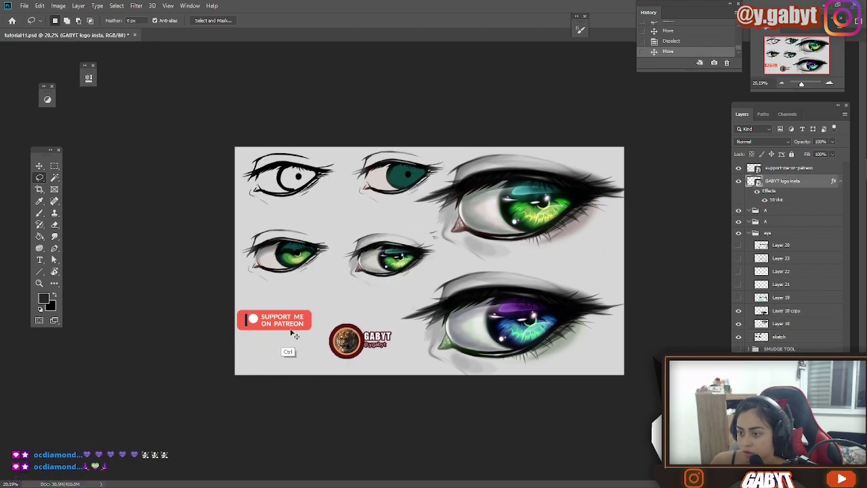
{"action": "left_click_drag", "start_coordinate": [295, 335], "coordinate": [294, 355]}
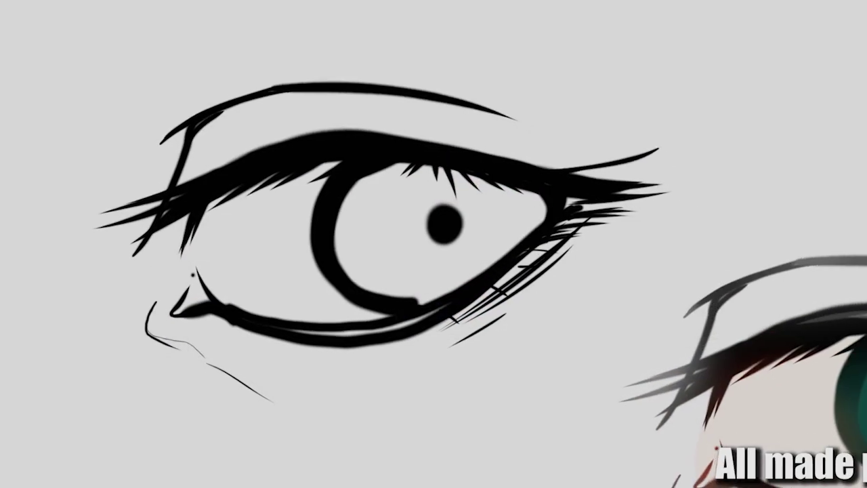